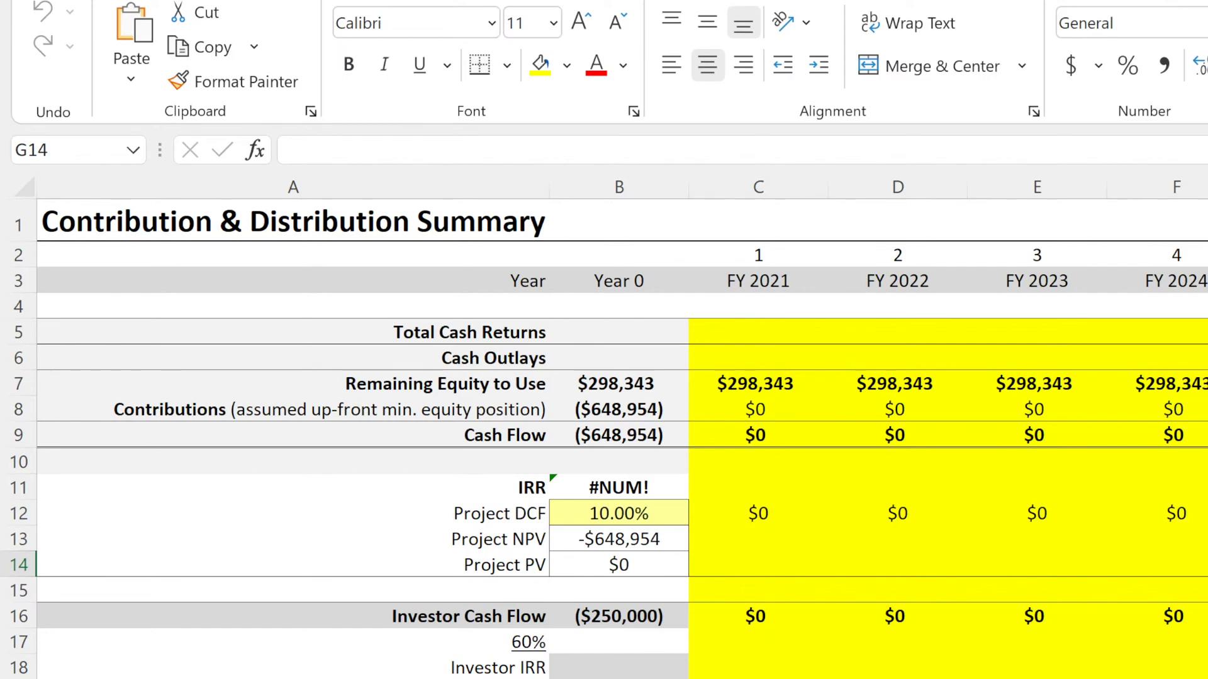
- Examine the FY 2021 project DCF formula, the annual pro forma's CapEx and startup costs, and the monthly pro forma's debt service
click(736, 521)
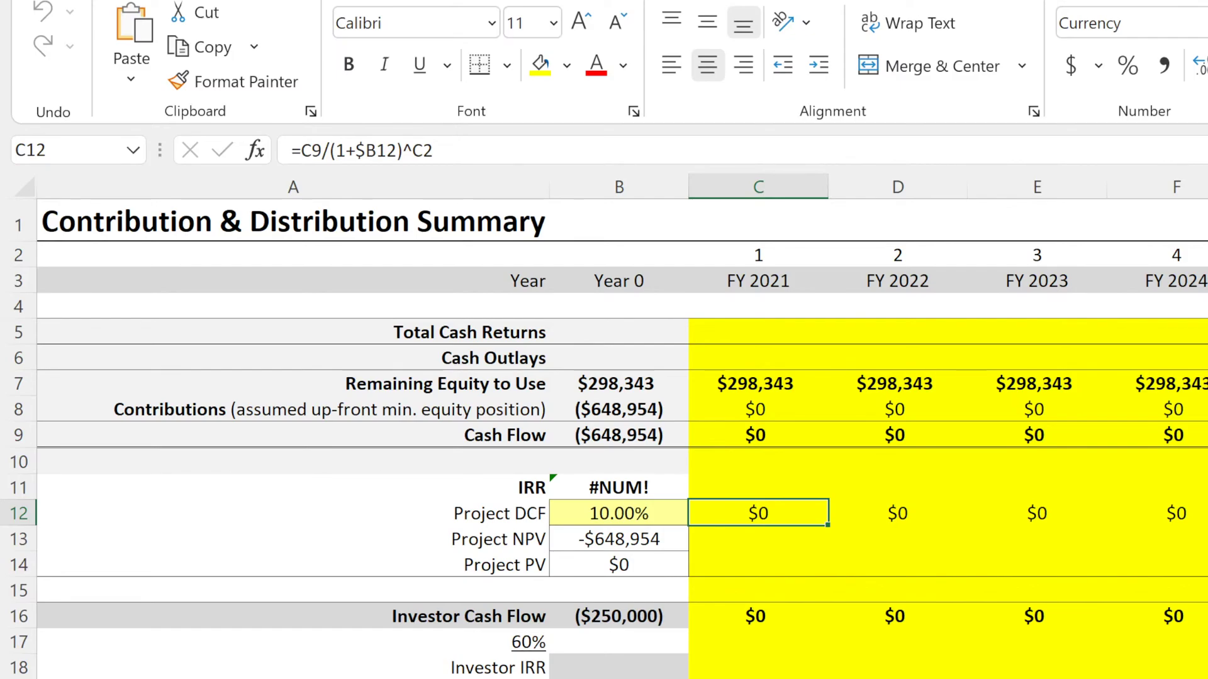
key(ctrl+Page_Up)
key(ctrl+Page_Up)
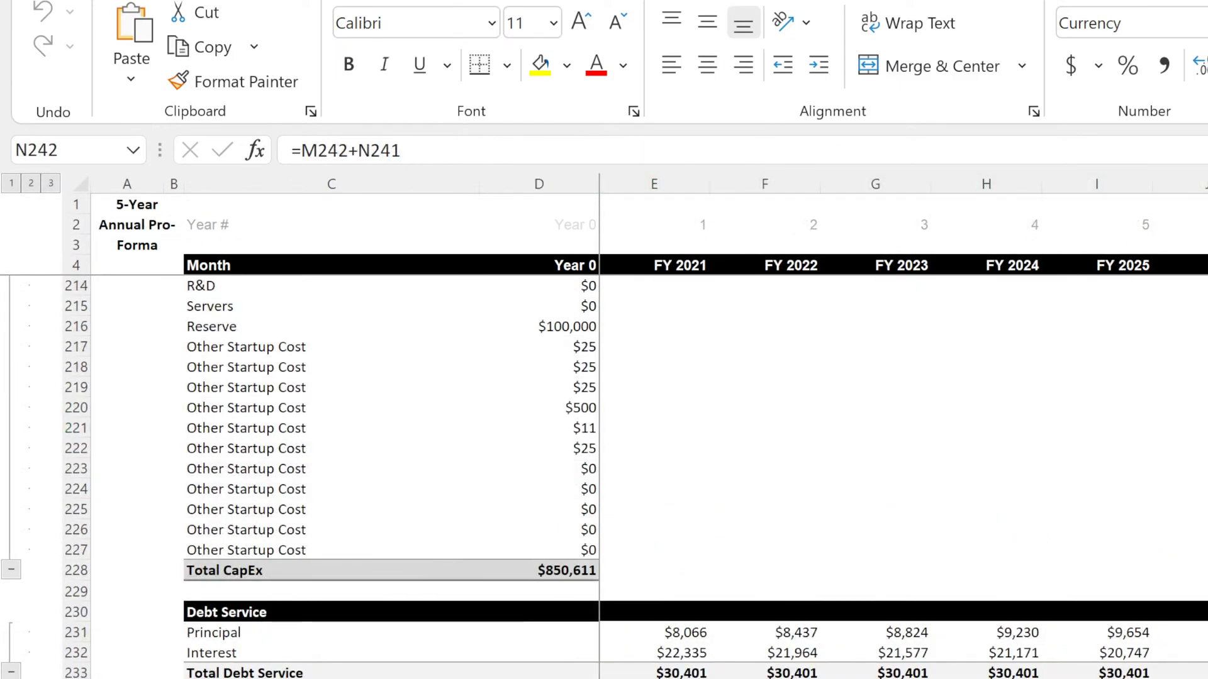
scroll(700, 673, up, 5)
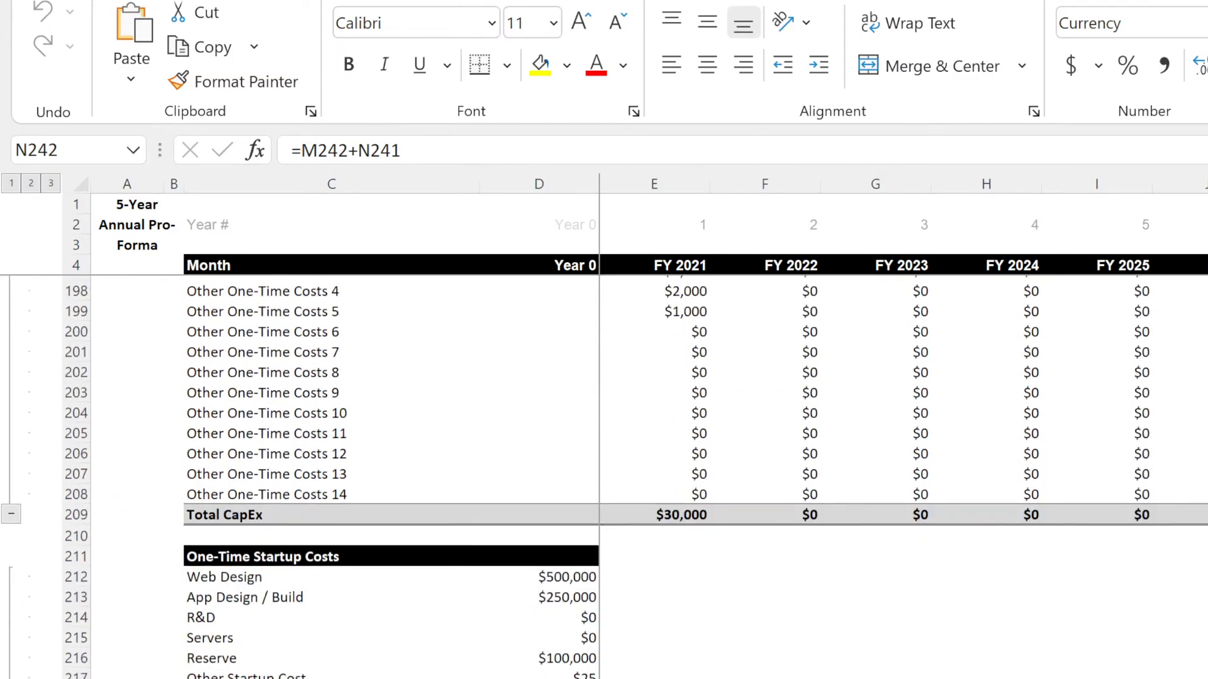
scroll(700, 673, down, 5)
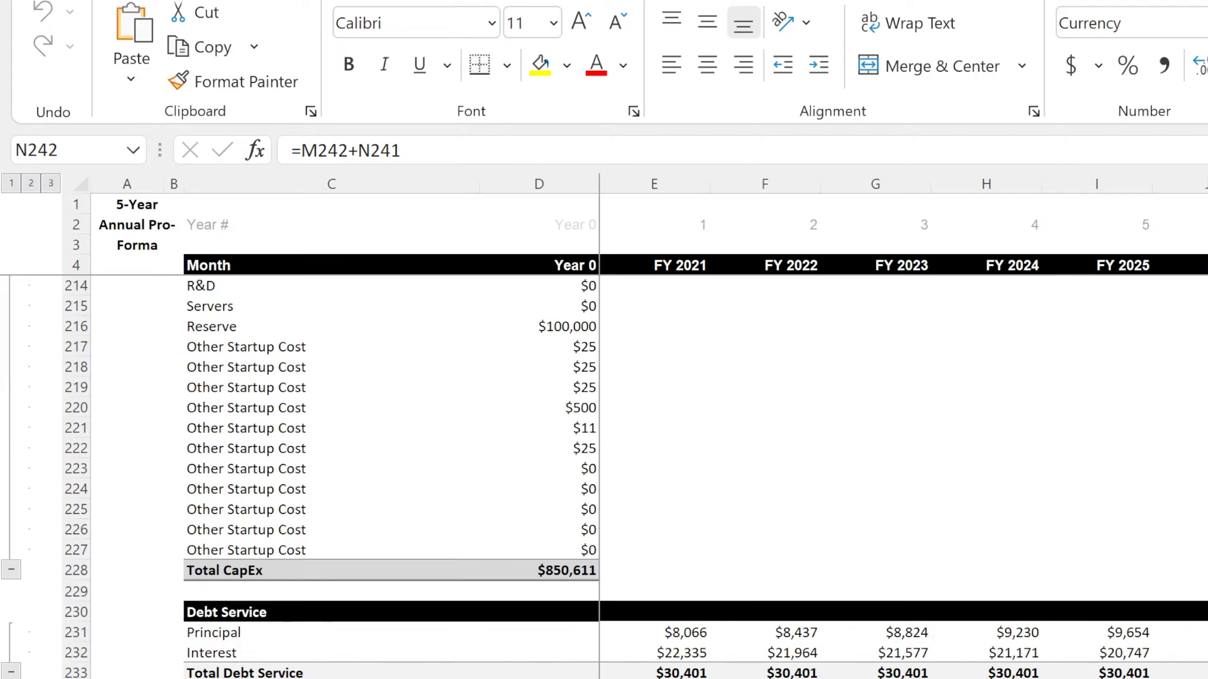
key(ctrl+Page_Up)
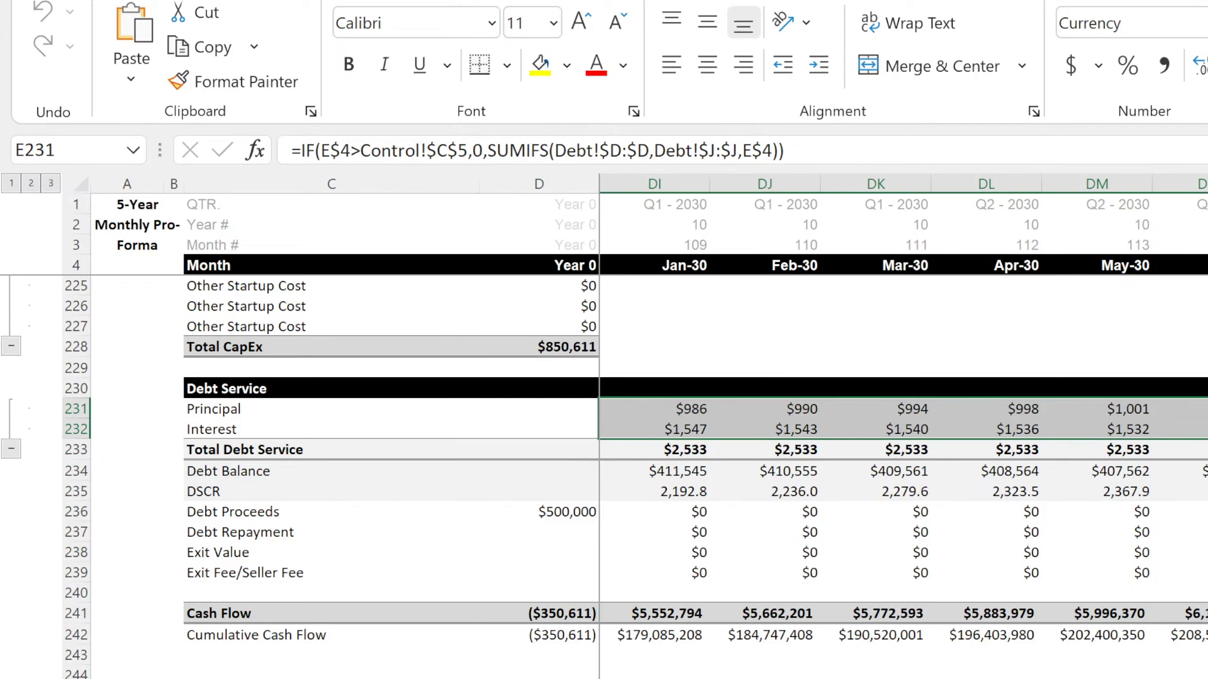
key(ctrl+BackSpace)
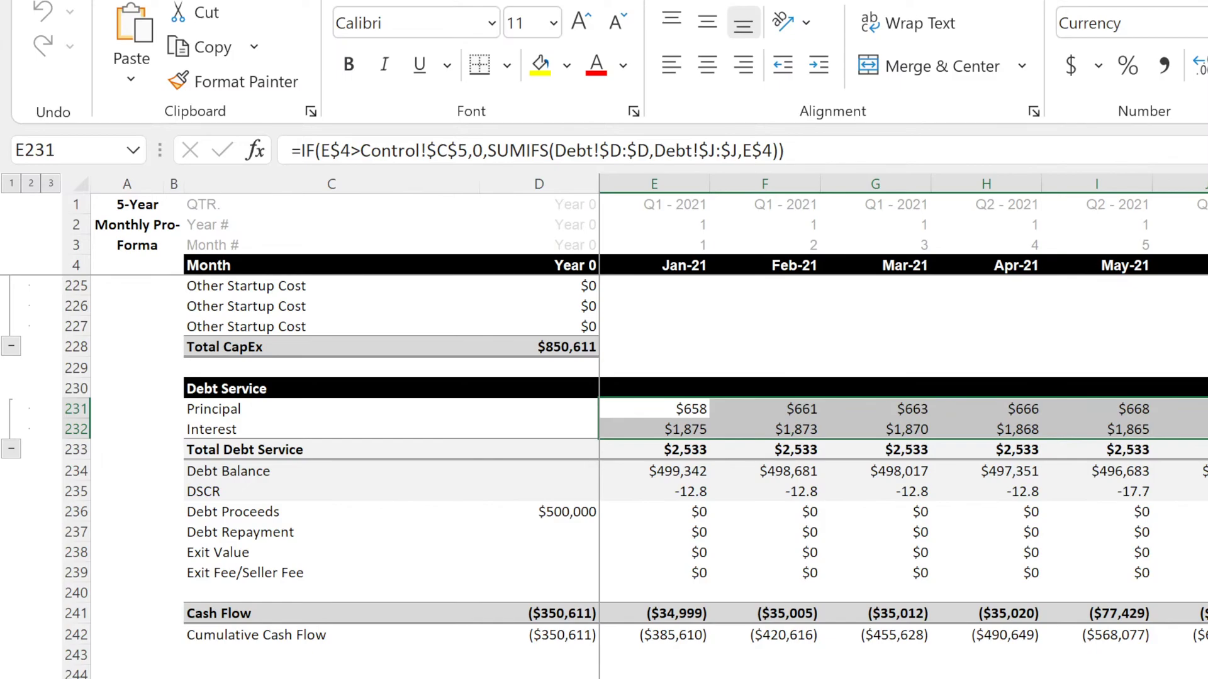
- Set the Debt Proceeds under Cash Sources in the main project assumptions to 0
key(ctrl+Page_Up)
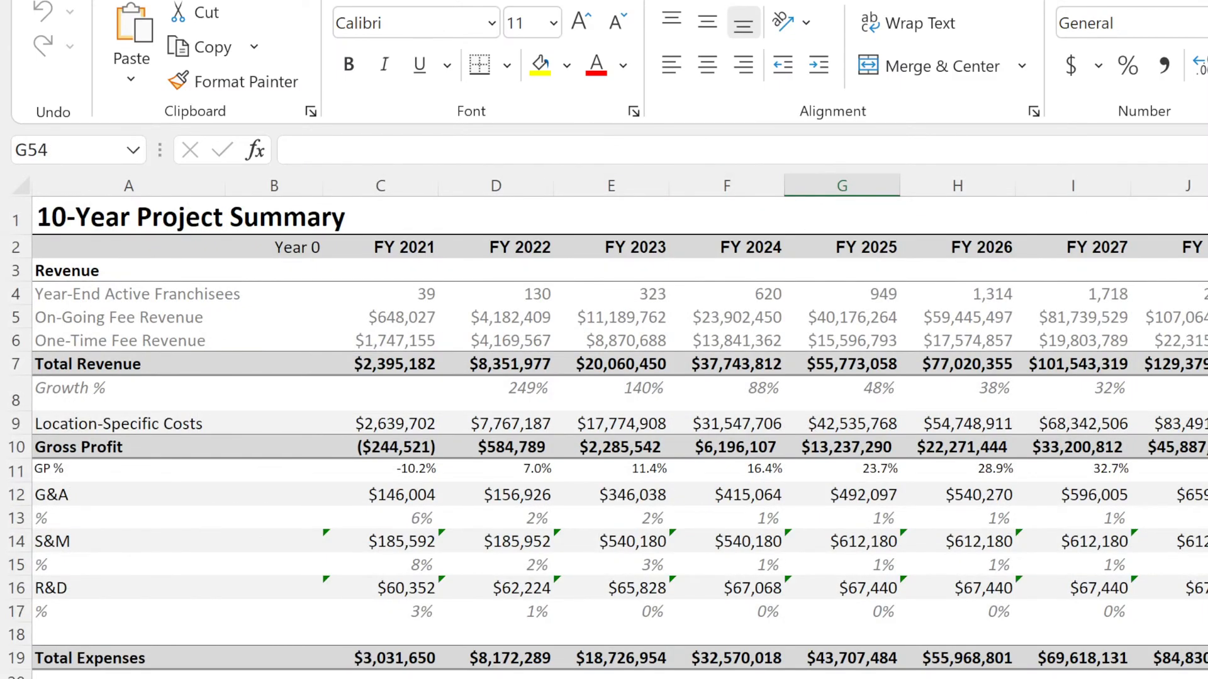
key(ctrl+Page_Up)
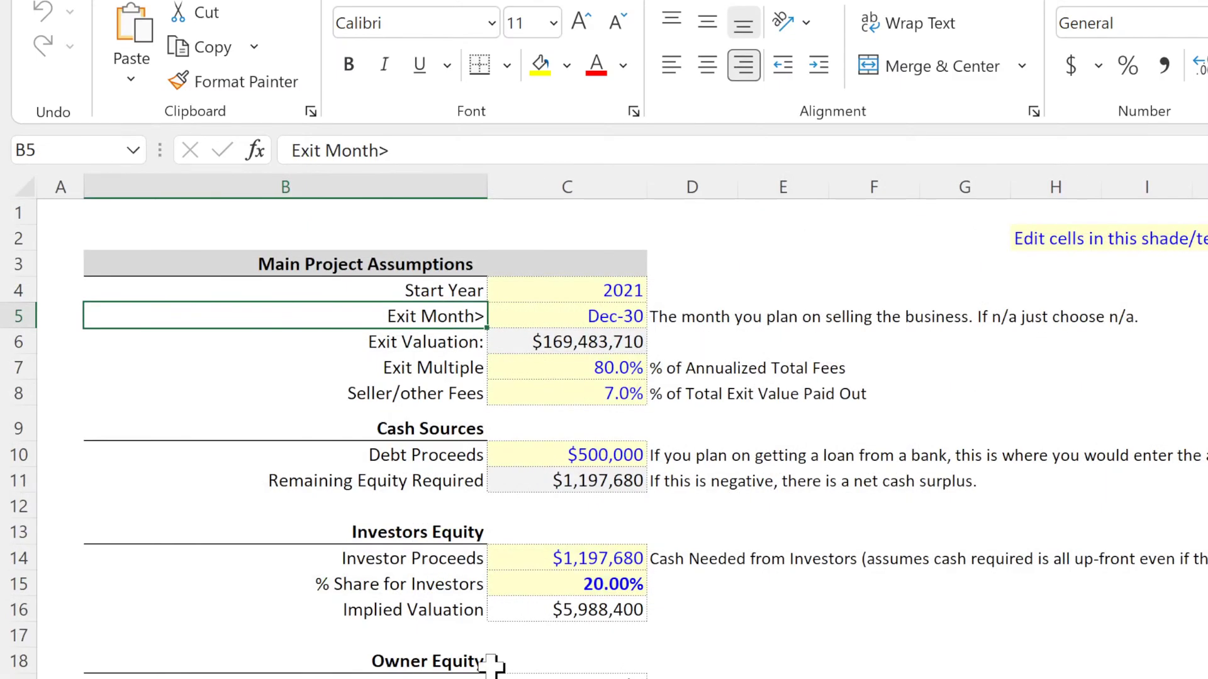
click(580, 485)
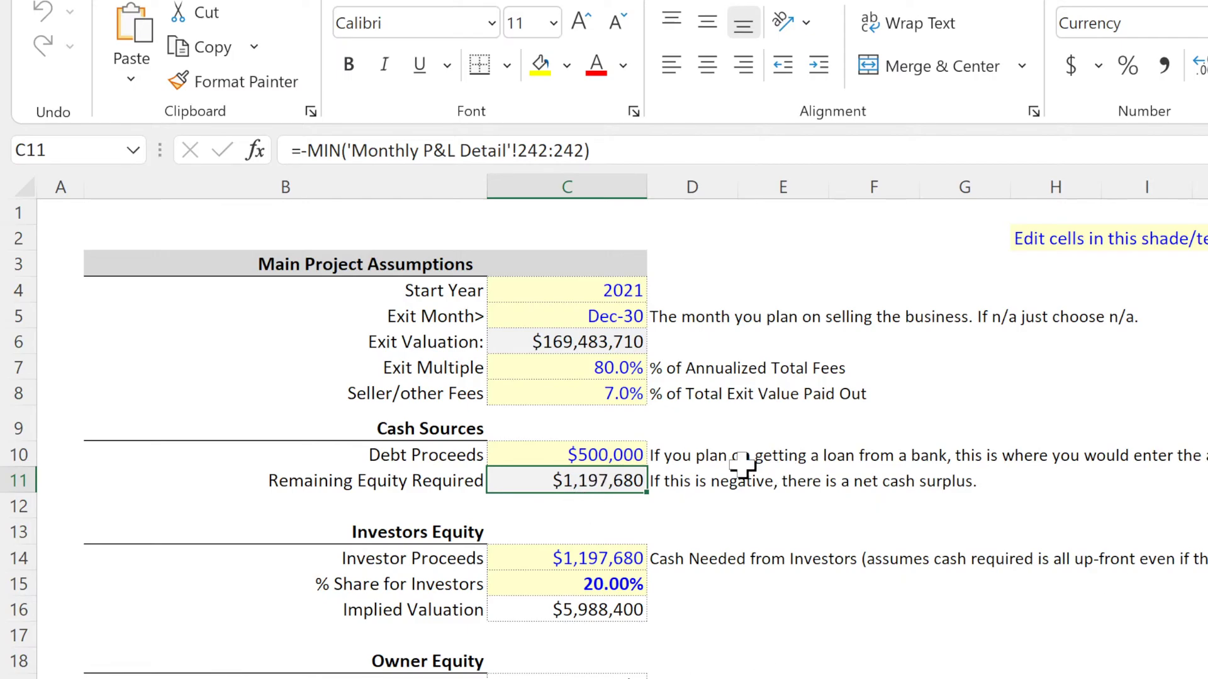
click(579, 458)
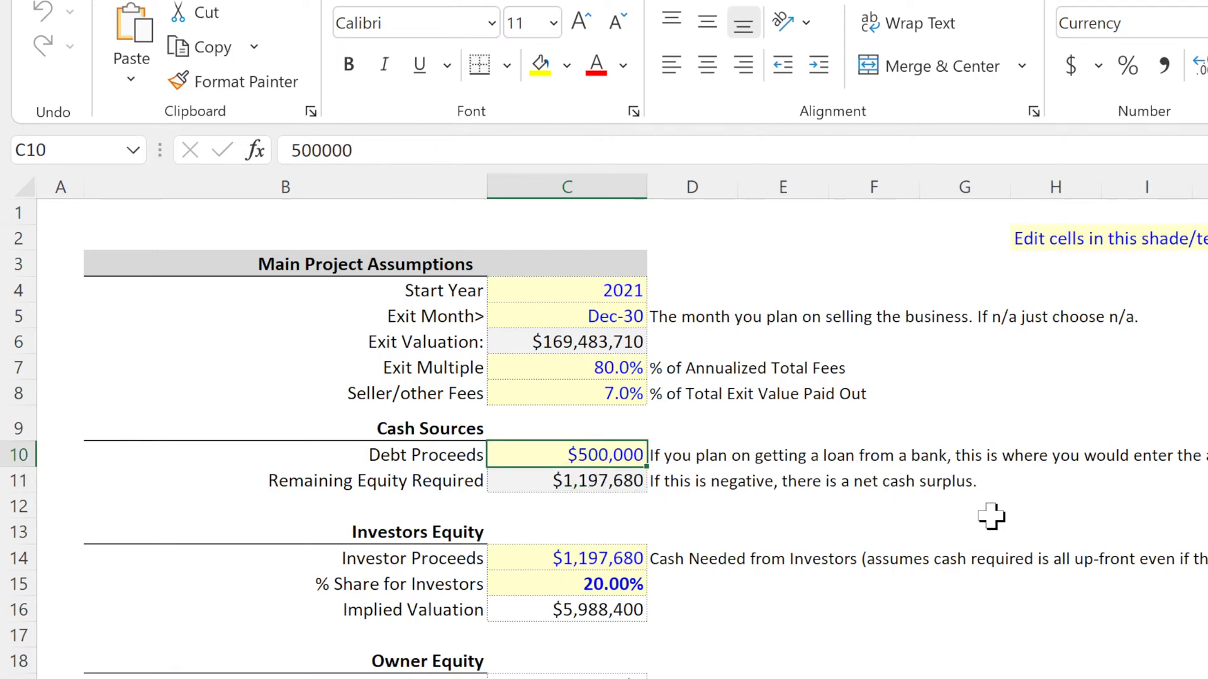
text(0)
key(Return)
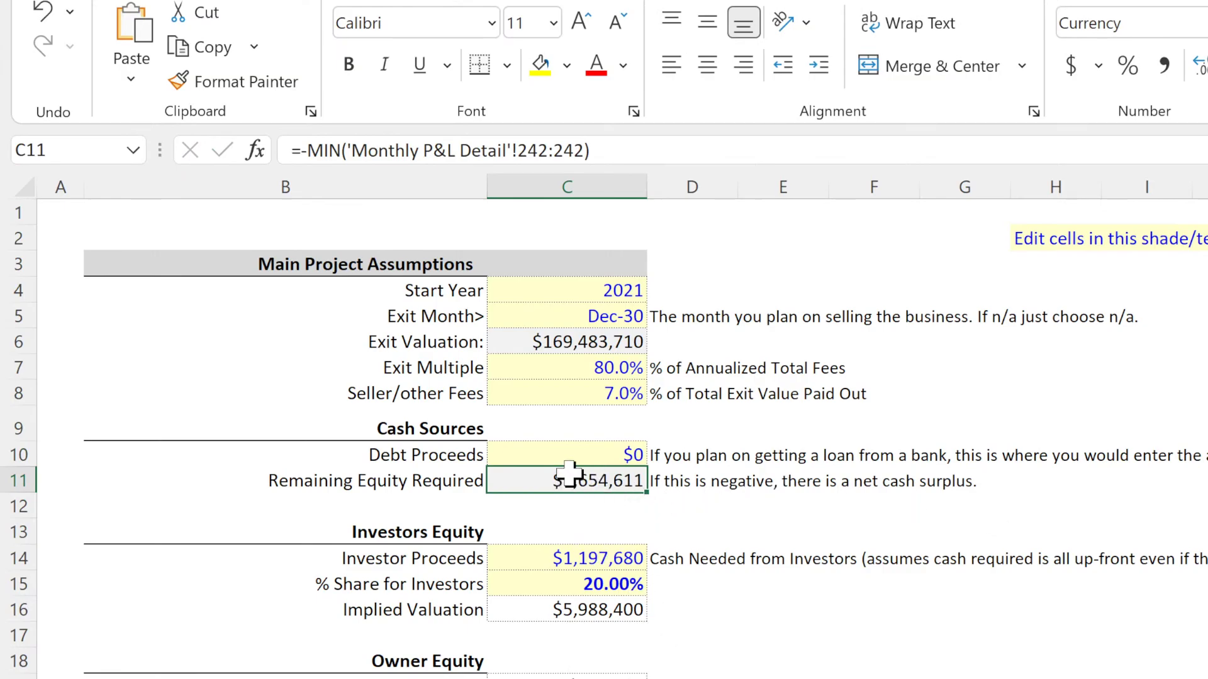
- Examine the Remaining Equity Required, Investor Proceeds and owner share formula in the main project assumptions
mouse_move(576, 480)
mouse_down()
mouse_move(577, 517)
mouse_move(575, 480)
mouse_up()
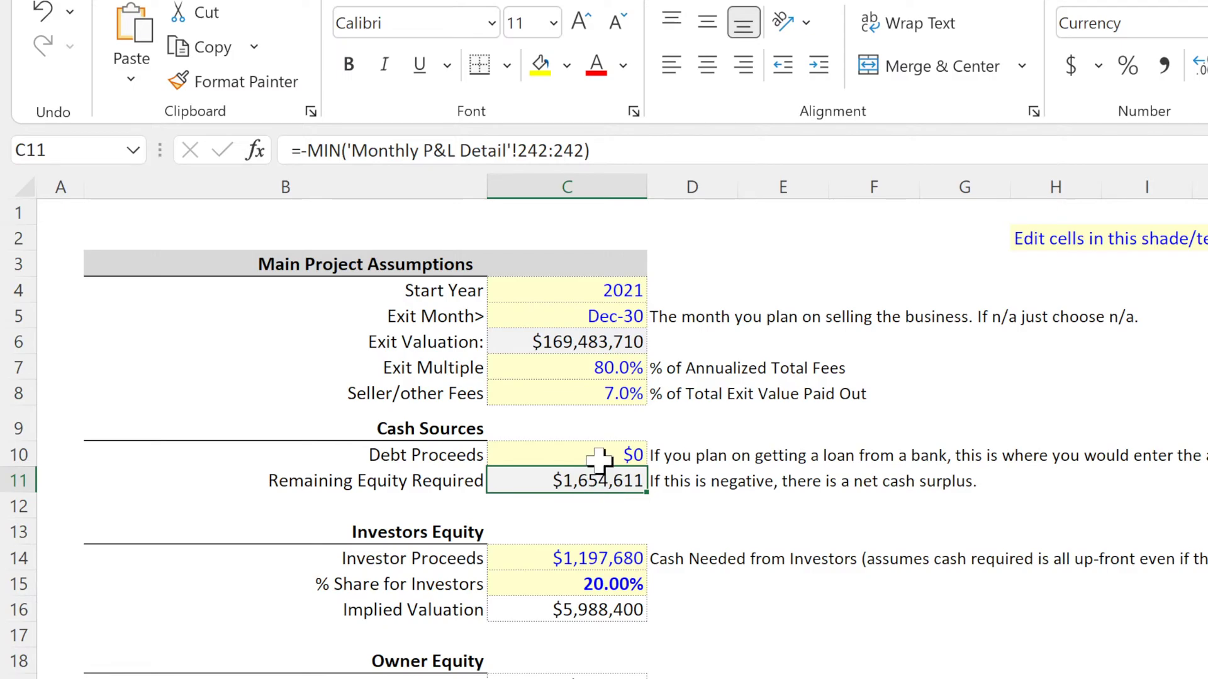
drag(588, 491, 440, 482)
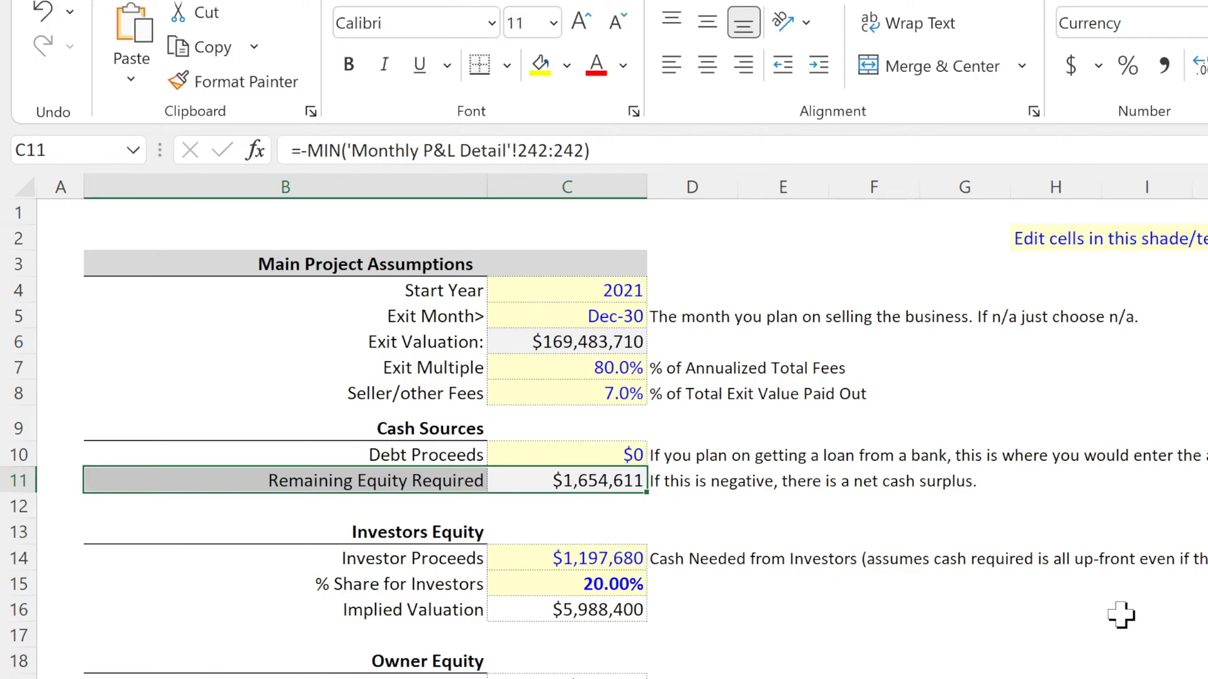
drag(1126, 614, 1148, 603)
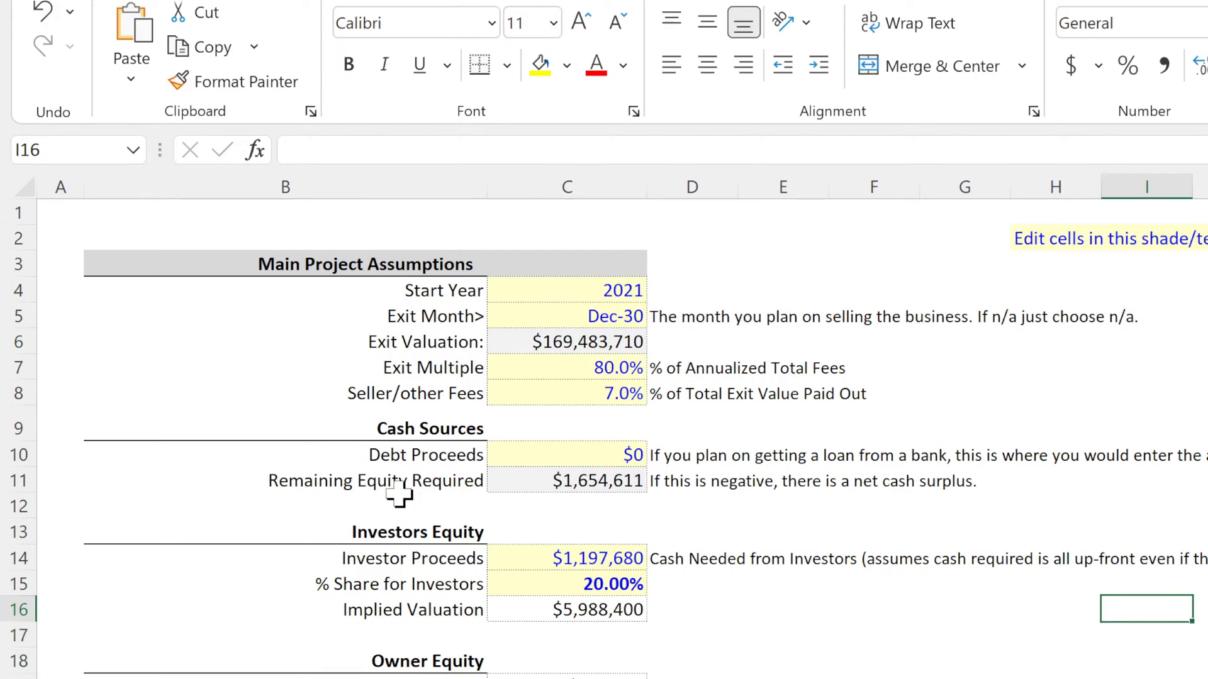
click(412, 662)
drag(412, 662, 415, 678)
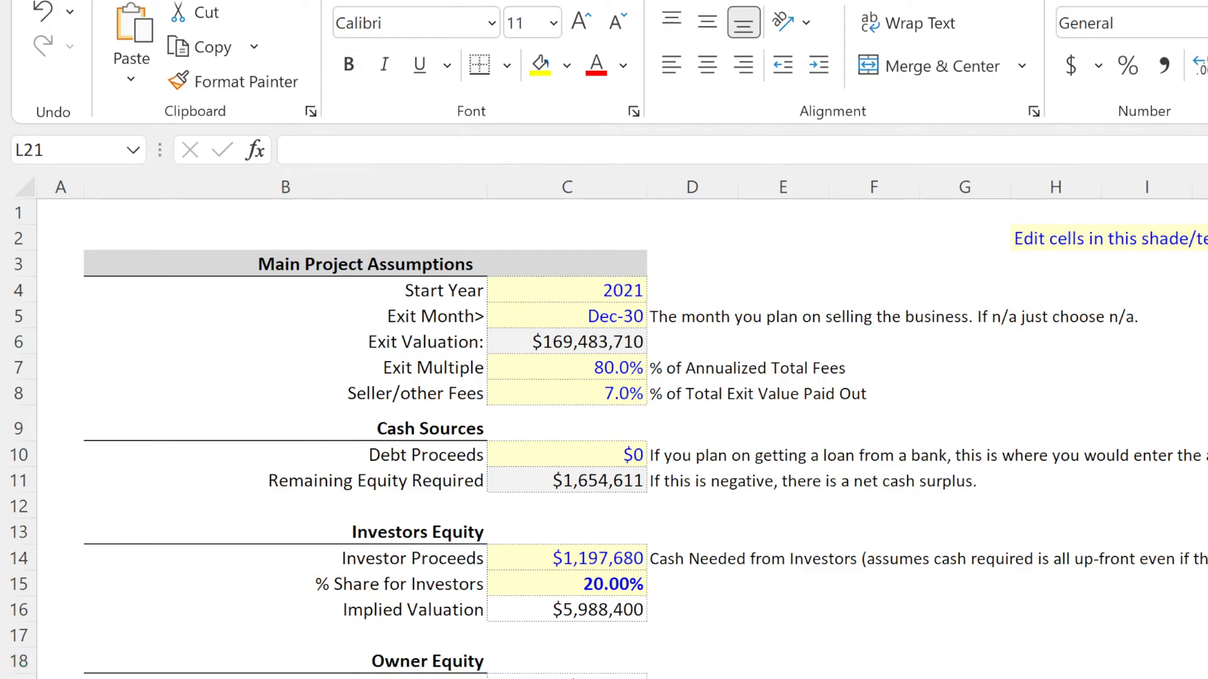
click(545, 552)
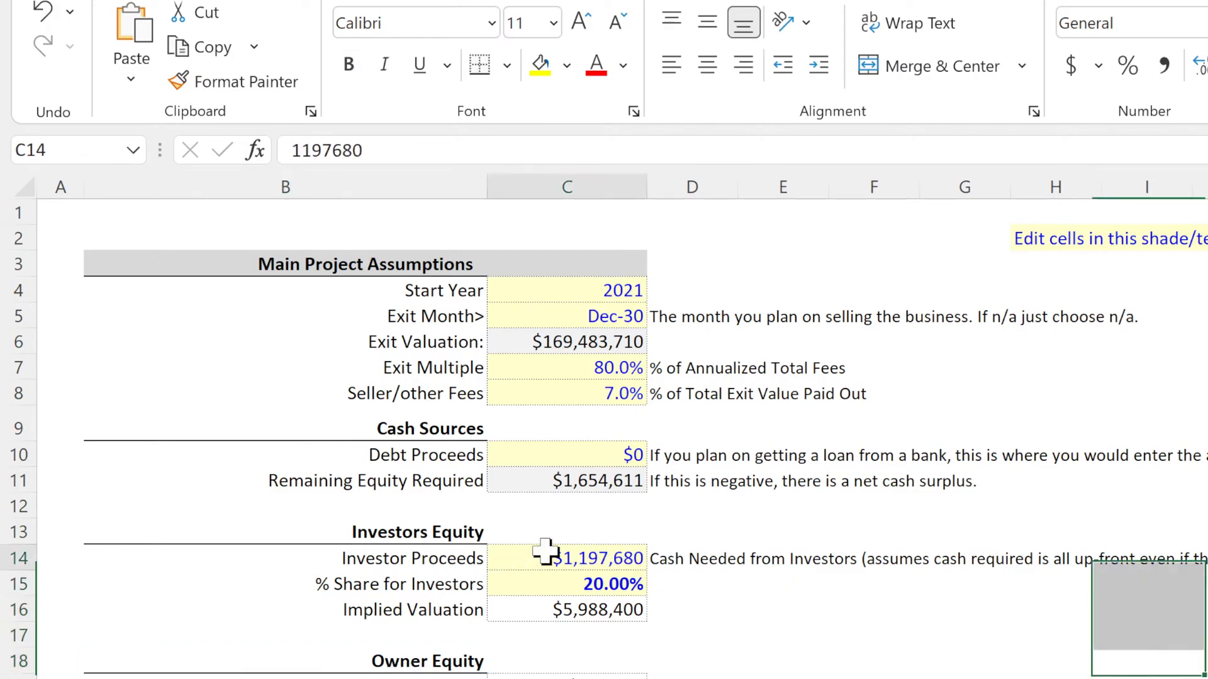
click(578, 678)
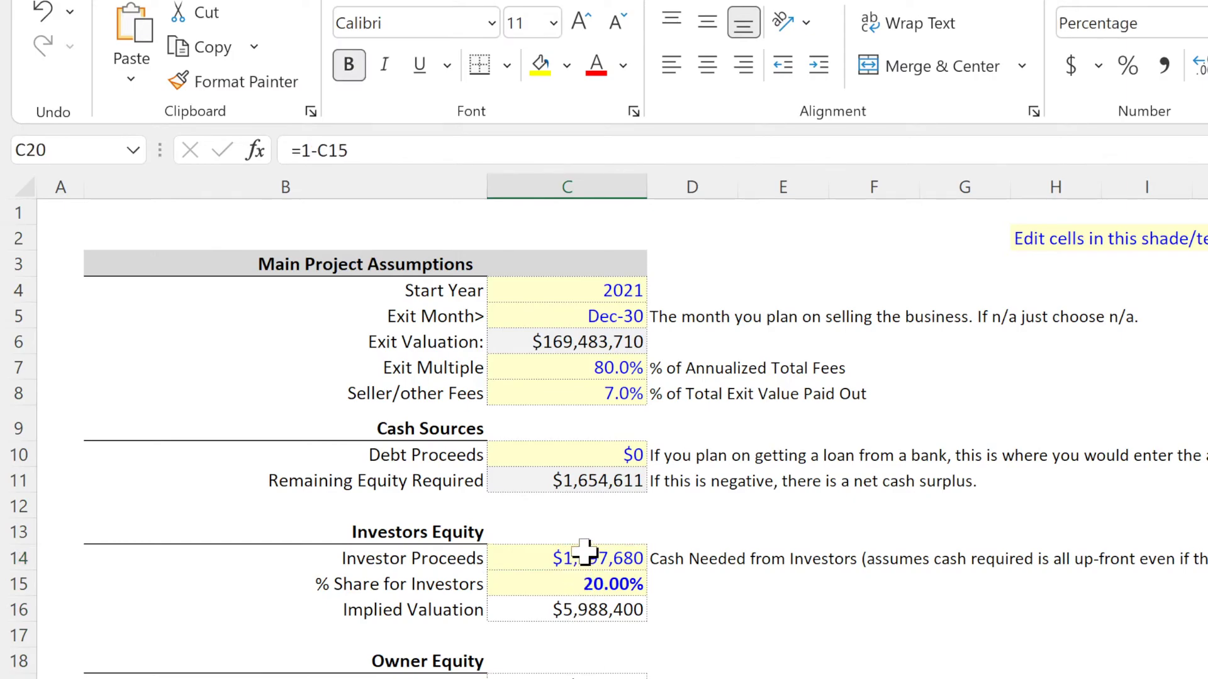
click(585, 552)
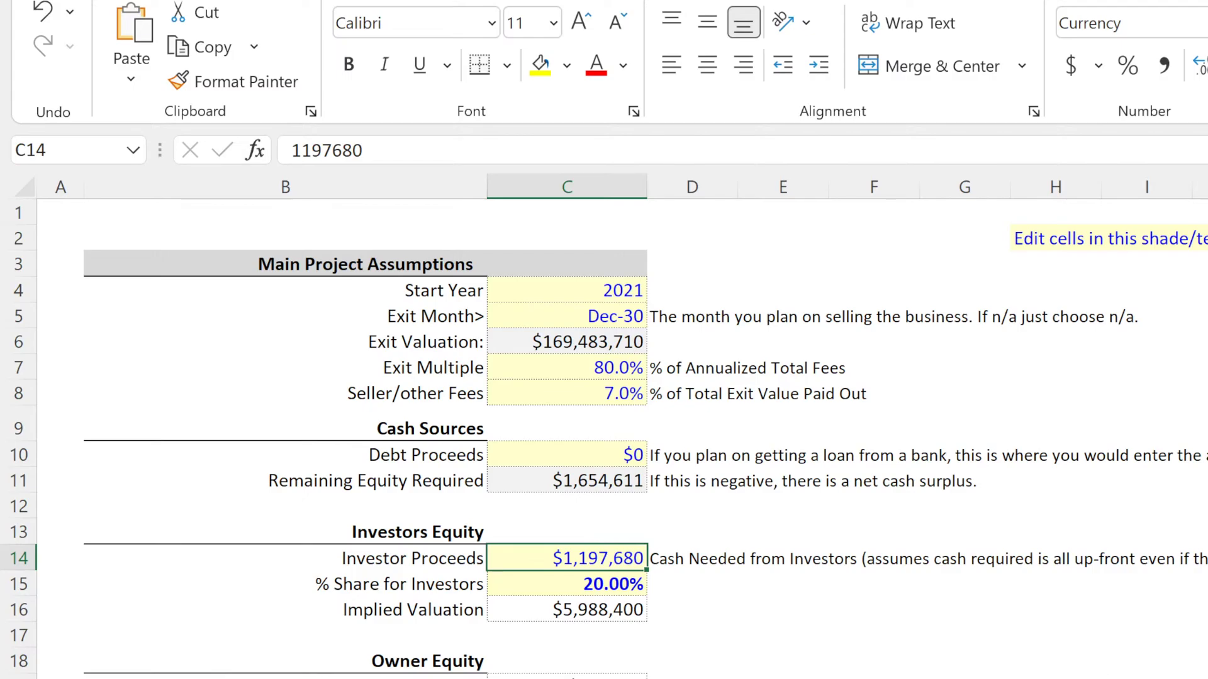
click(1056, 677)
key(Right)
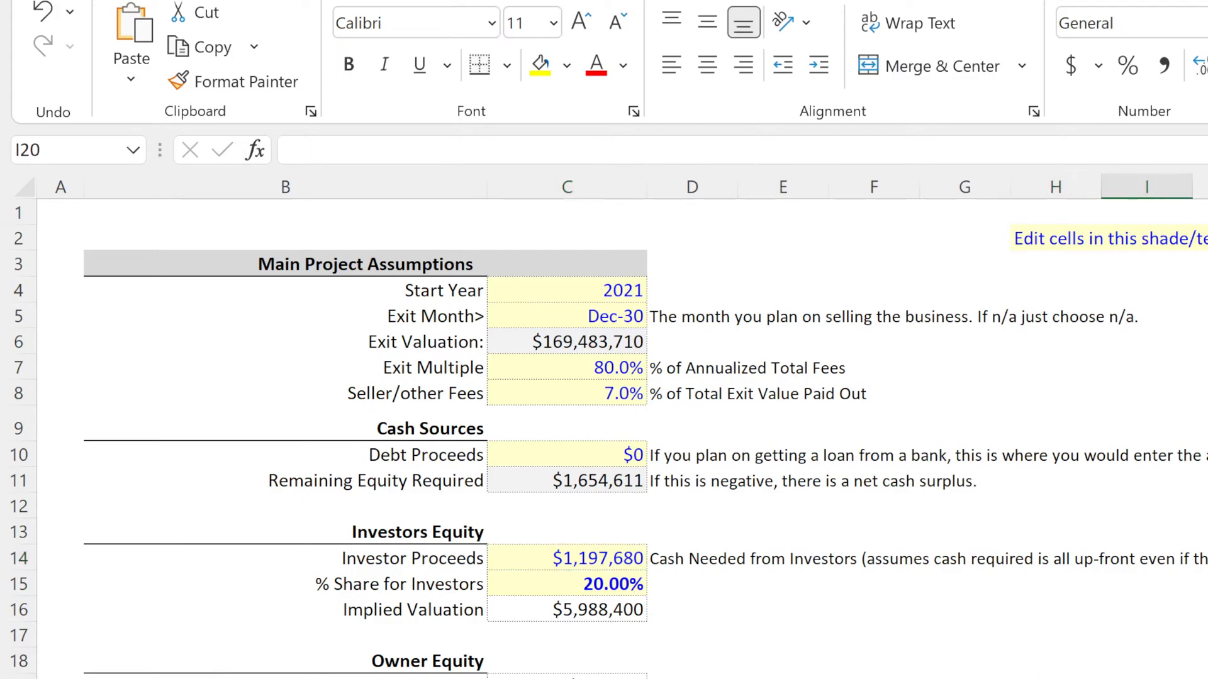
key(Right)
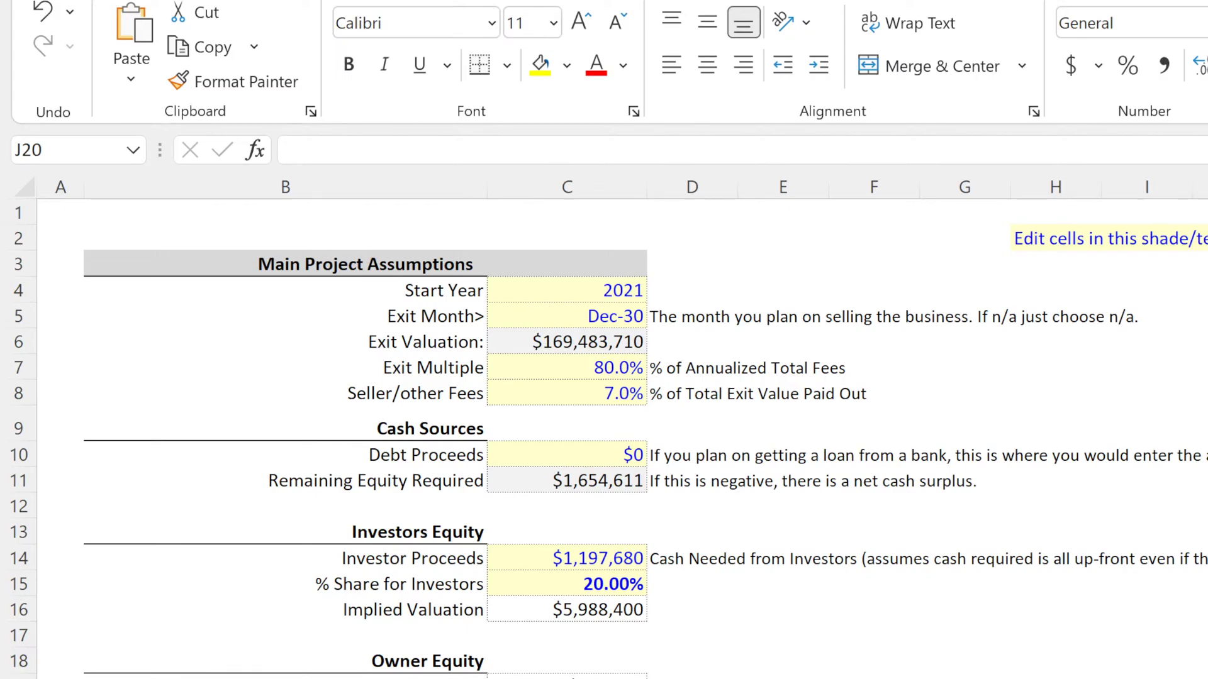
key(Left)
key(Left)
key(Left)
key(Down)
key(Down)
key(Down)
key(Down)
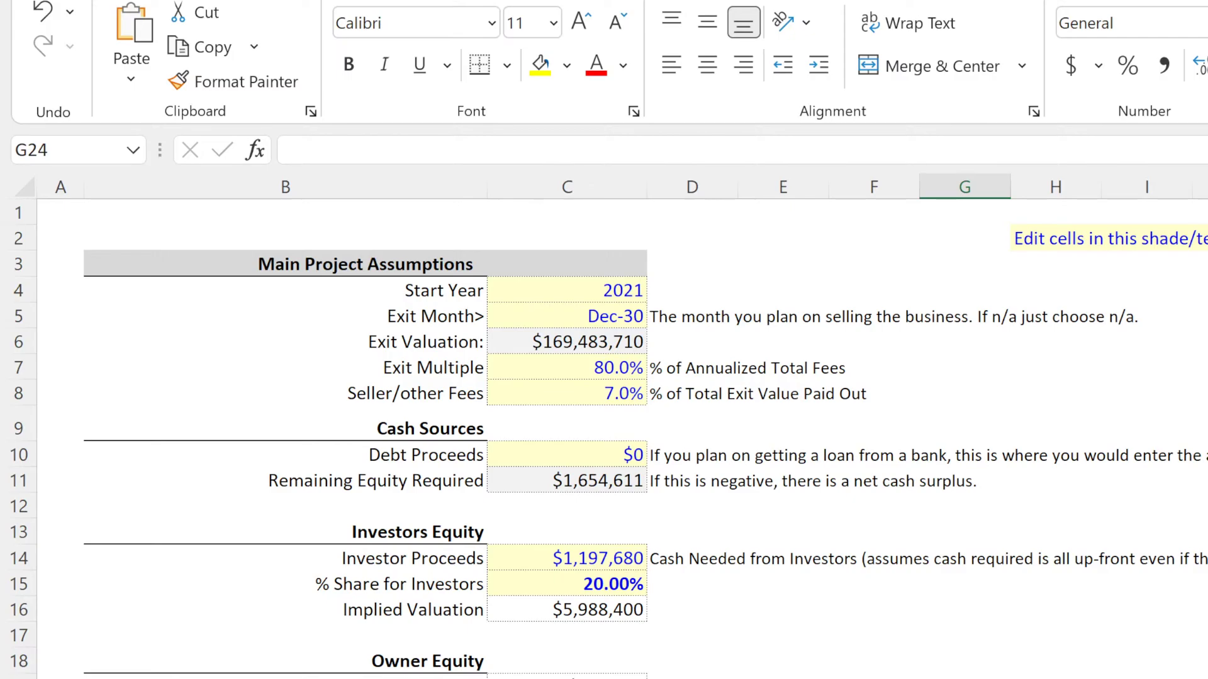
- Examine the CapEx table's cost descriptions, disbursement months and amounts on the sheet with the startup costs
key(ctrl+Page_Down)
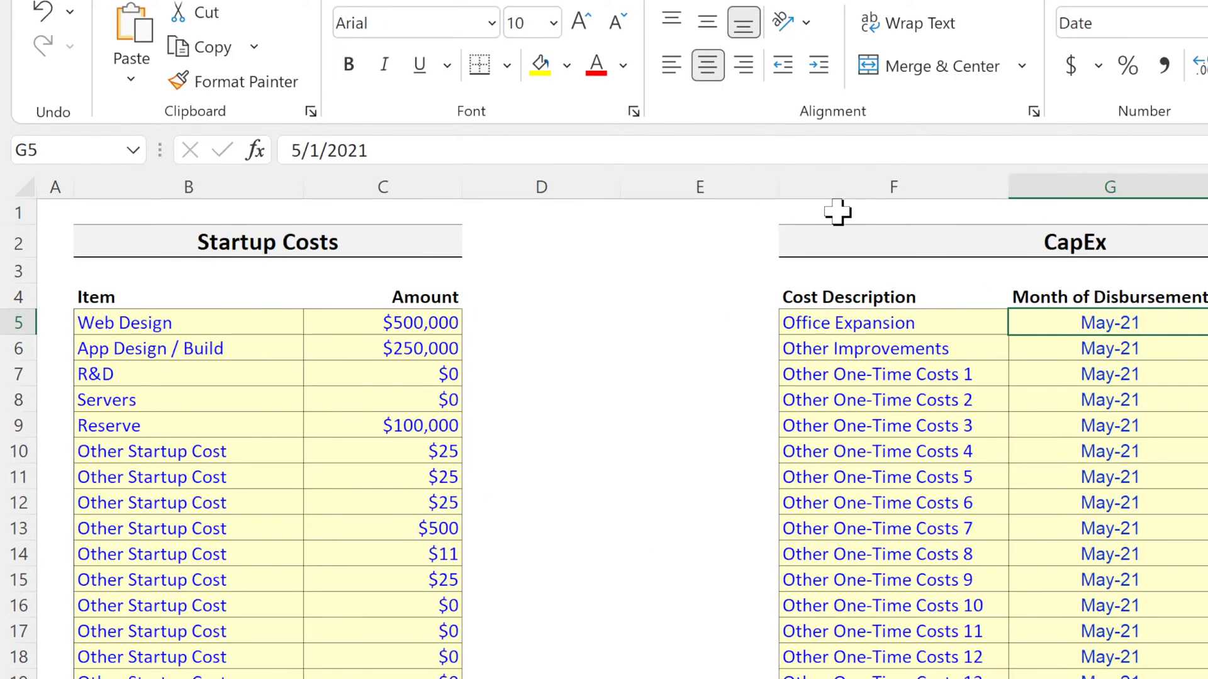
drag(837, 212, 1205, 214)
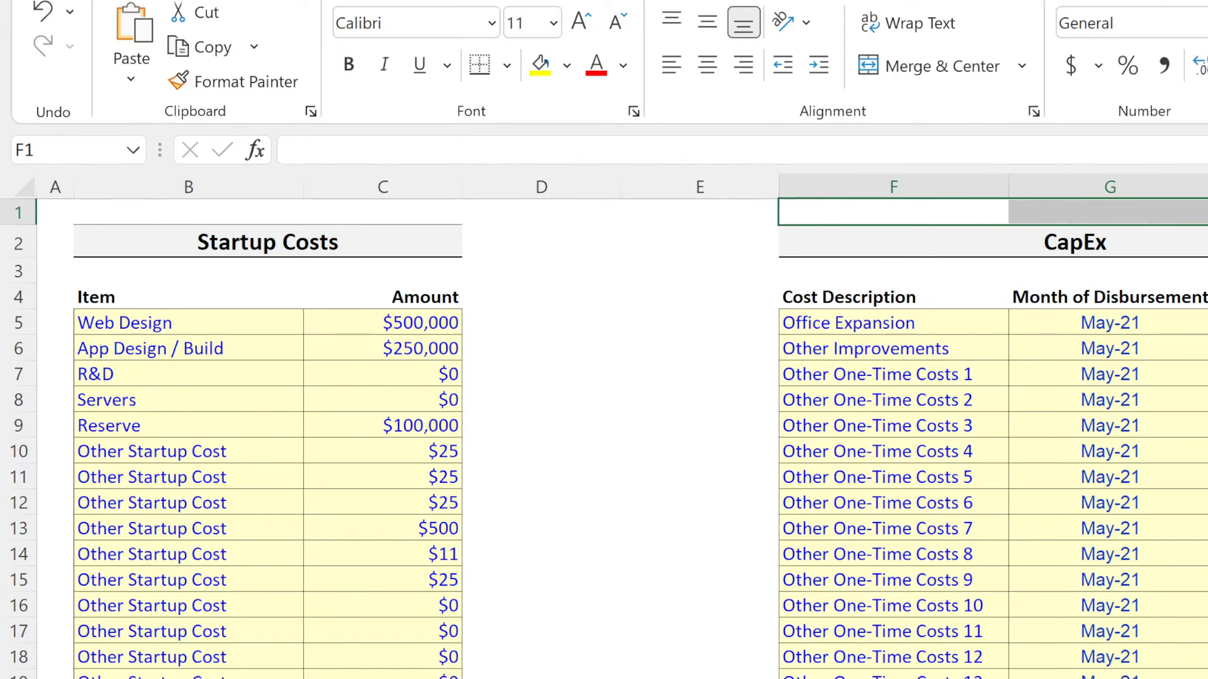
click(959, 324)
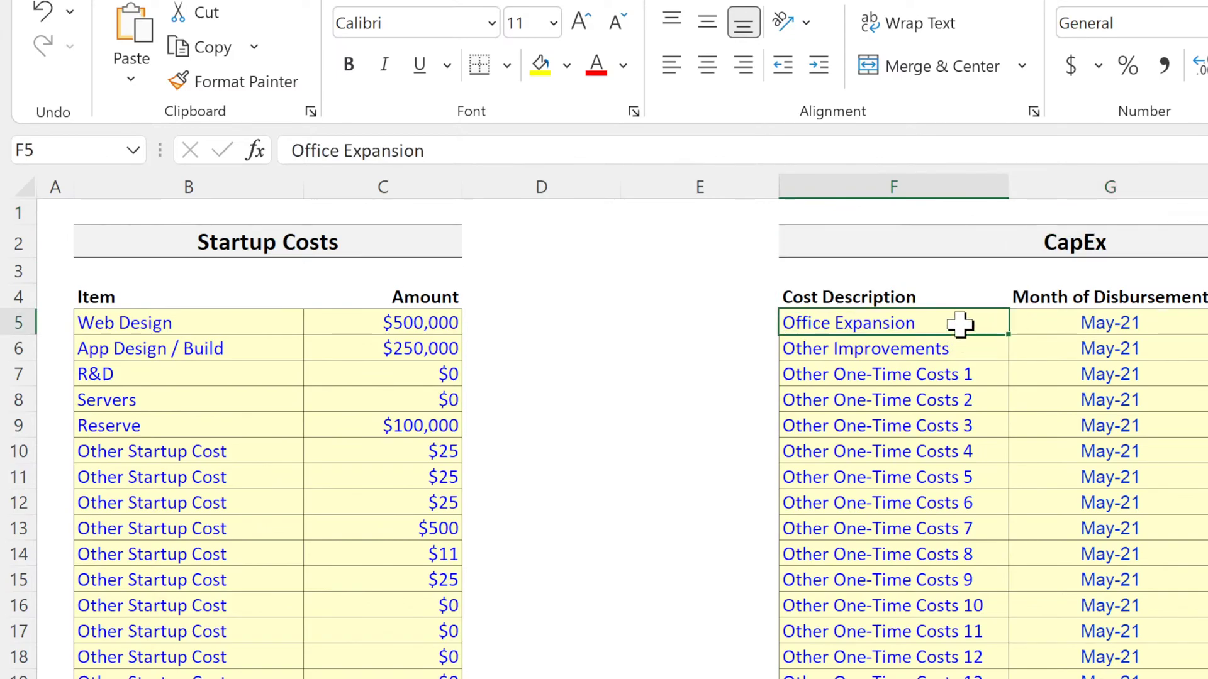
drag(959, 324, 906, 676)
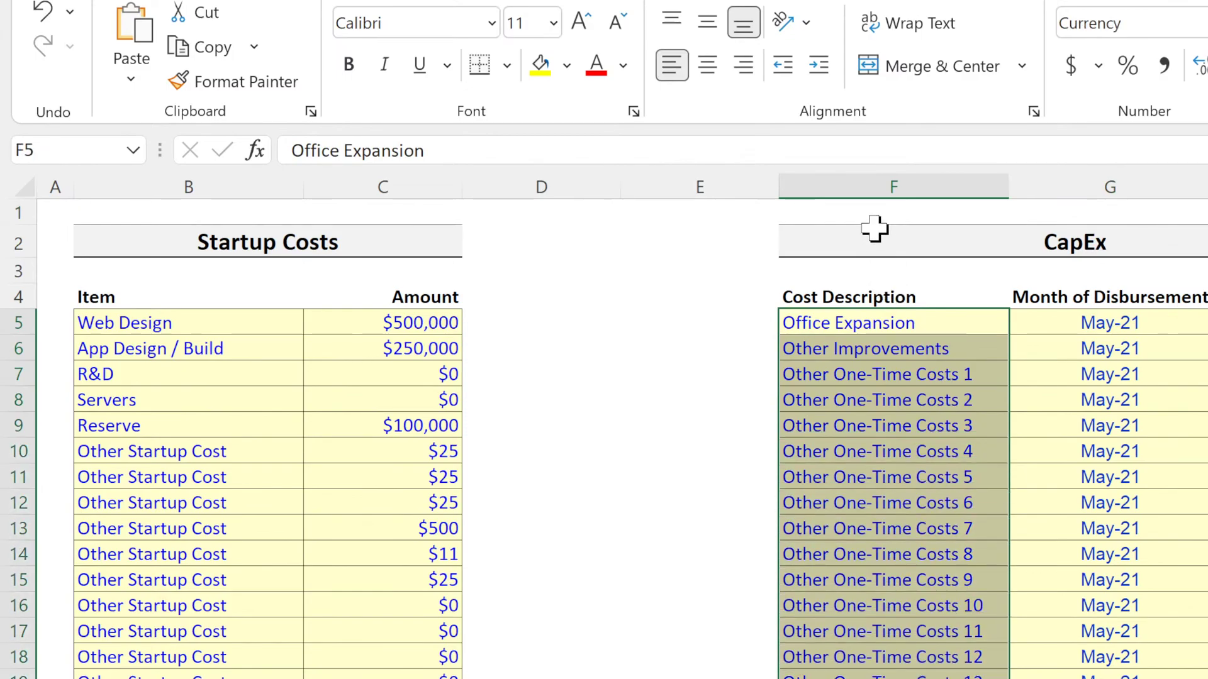
drag(878, 215, 1207, 214)
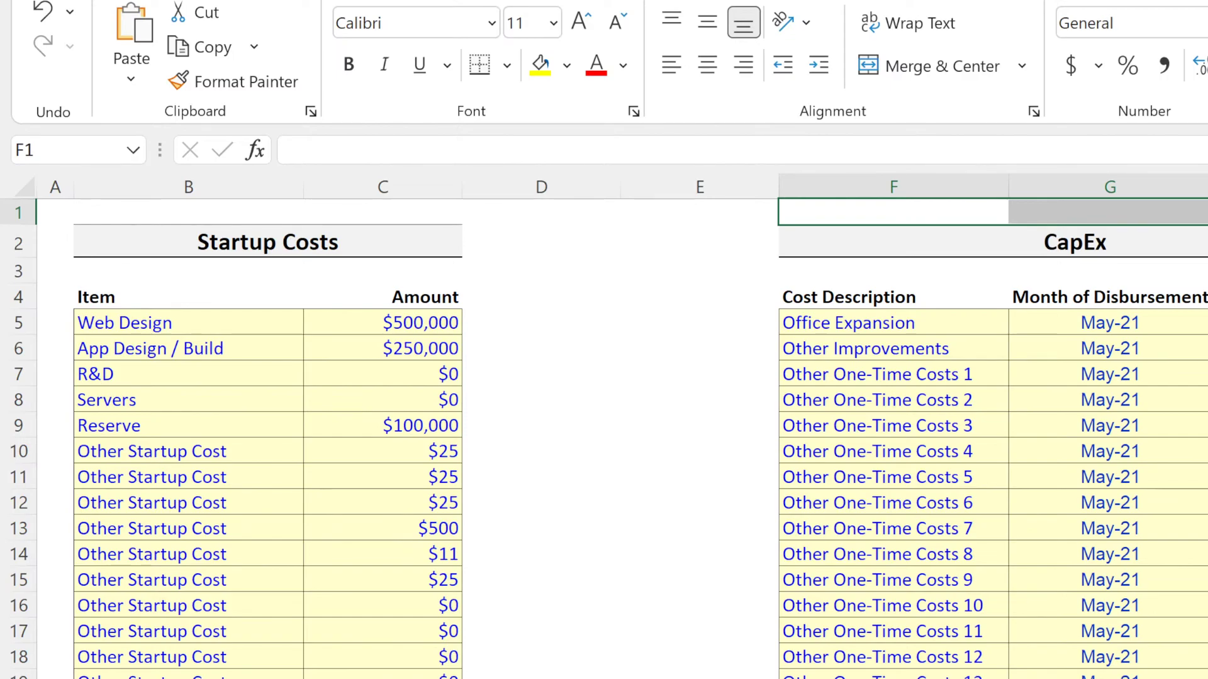
click(1090, 321)
click(1099, 469)
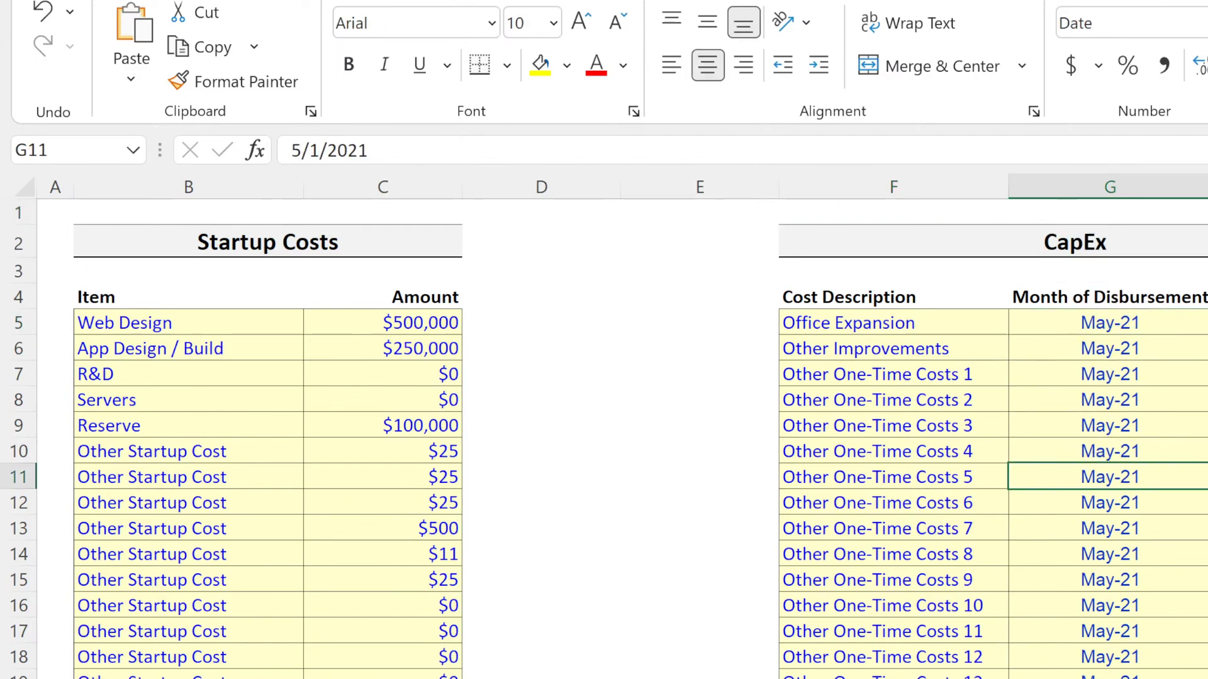
drag(937, 213, 1205, 212)
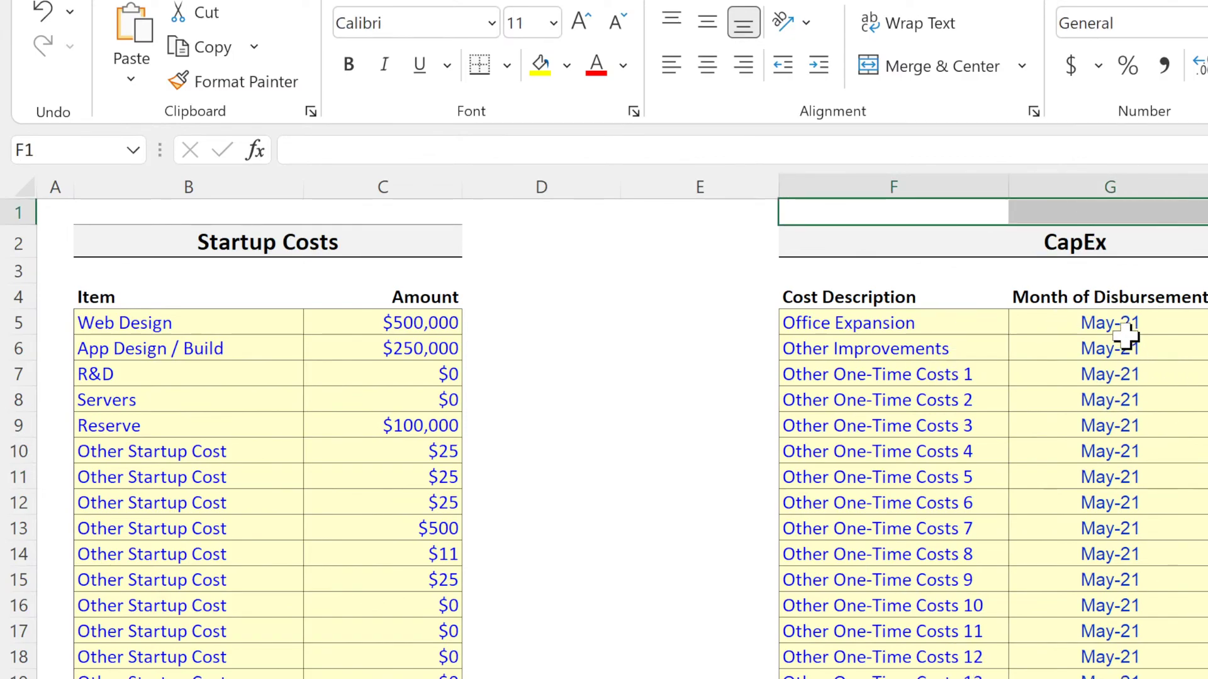
click(1118, 448)
key(Right)
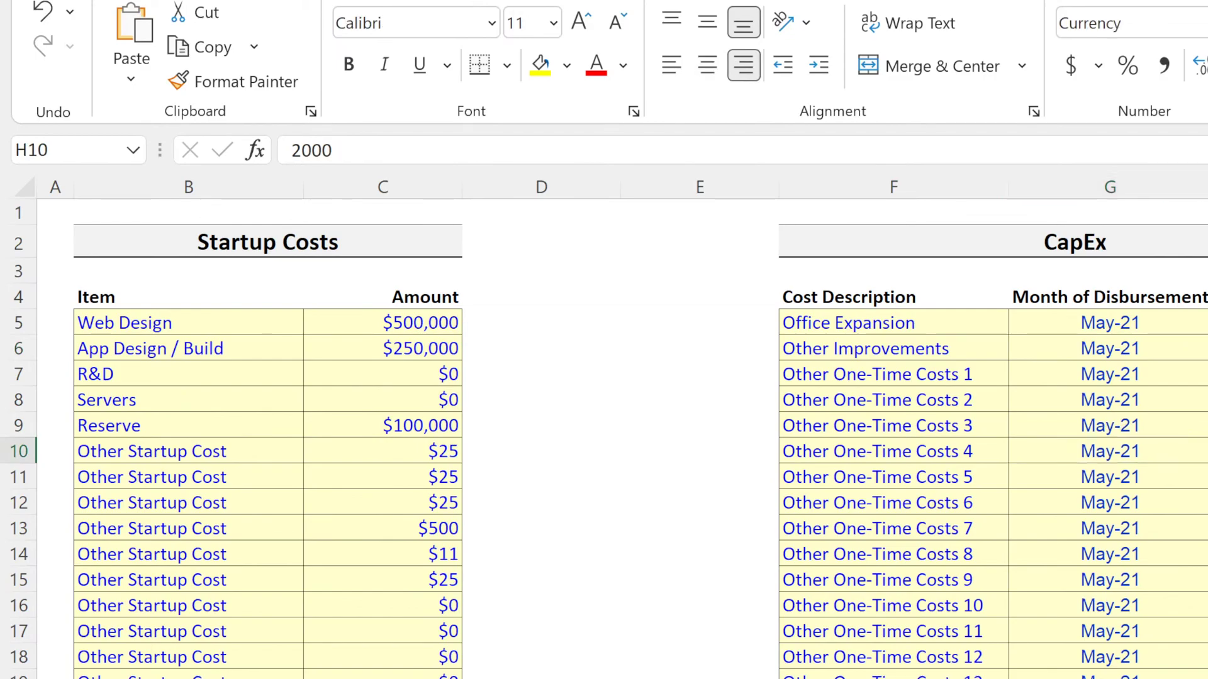
- Remove the whole CapEx table, including its formatting, from the columns starting at F beside the Startup Costs table
drag(946, 212, 1204, 676)
click(950, 208)
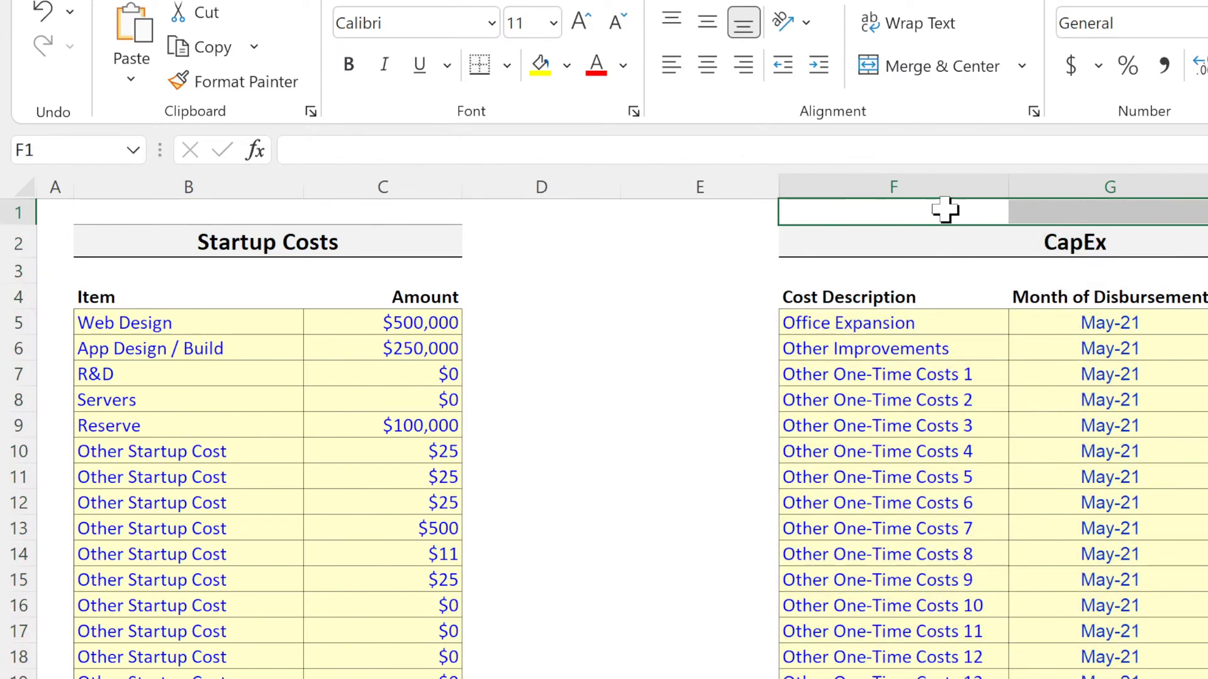
drag(922, 164, 1201, 198)
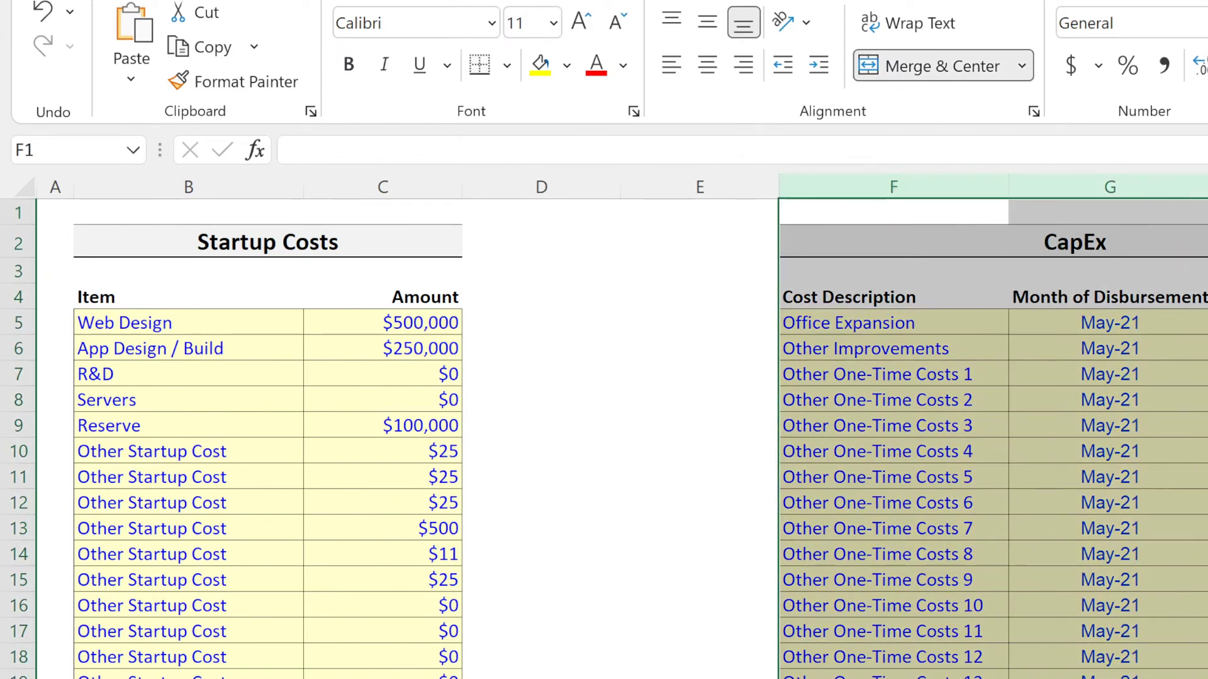
click(942, 66)
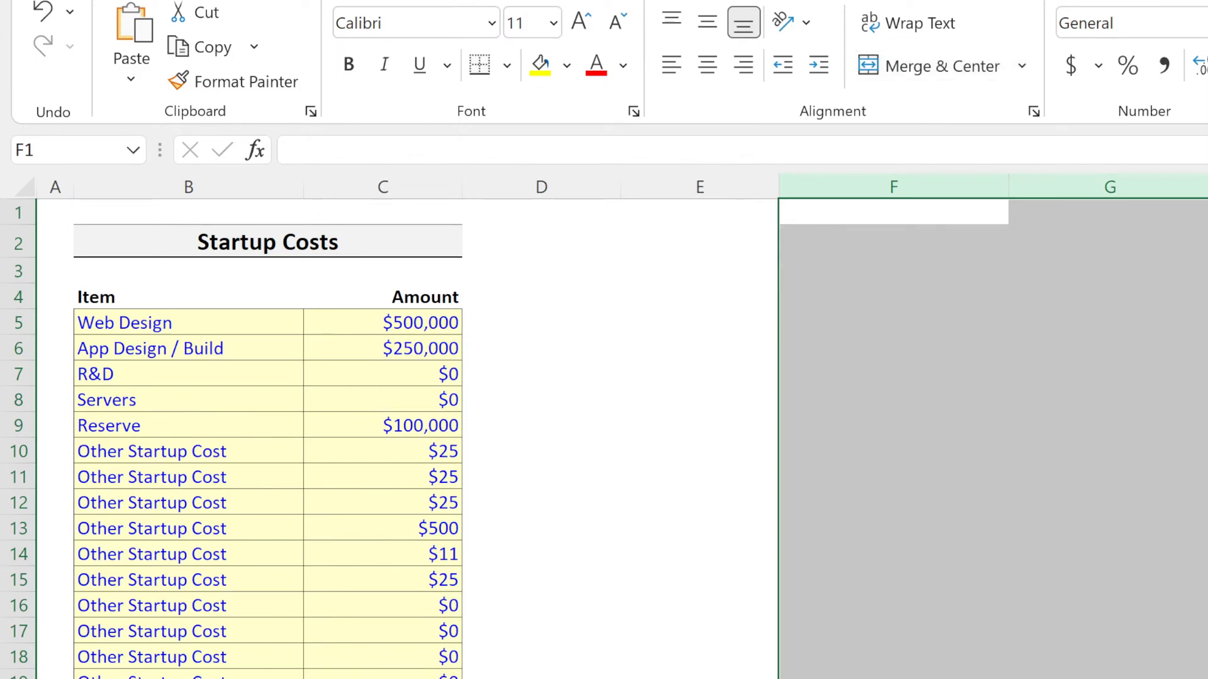
- Widen the Item column of the Startup Costs table
click(678, 397)
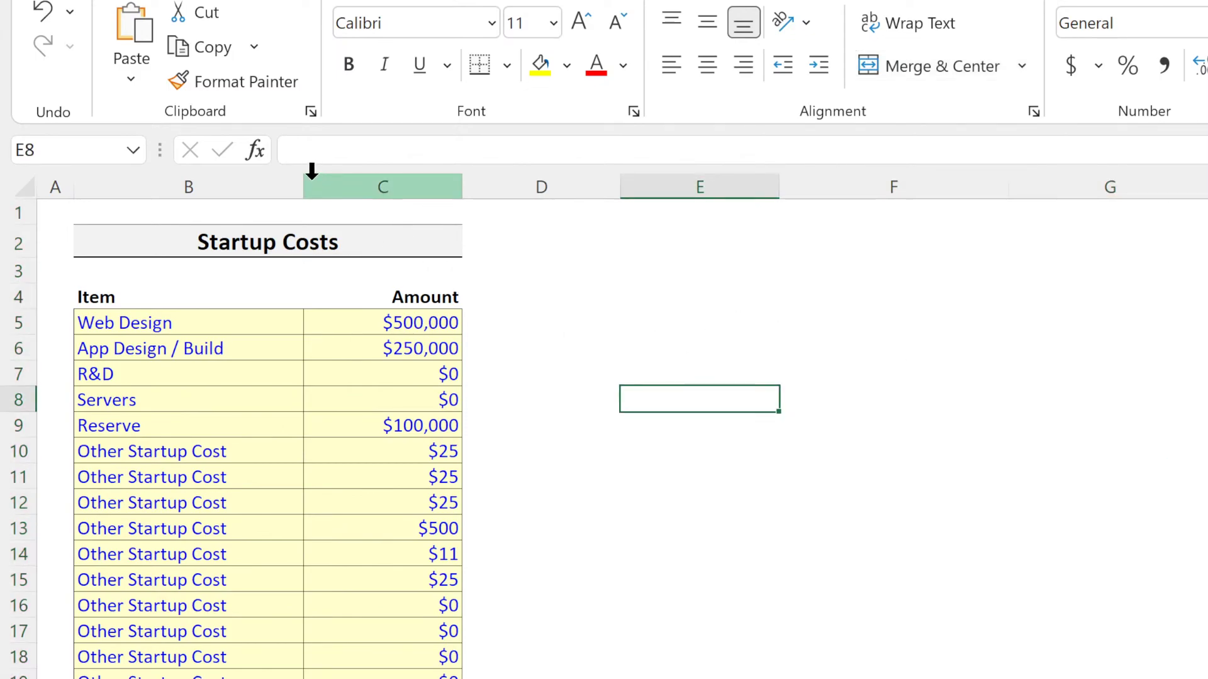
drag(302, 183, 346, 186)
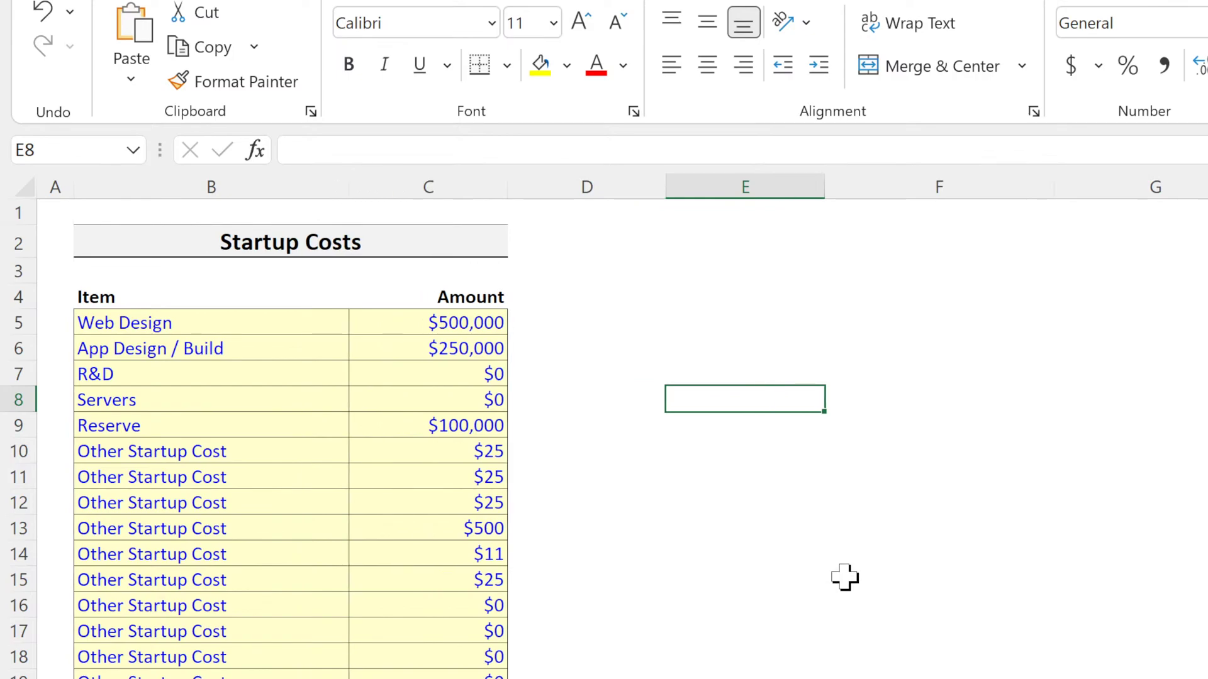
click(810, 505)
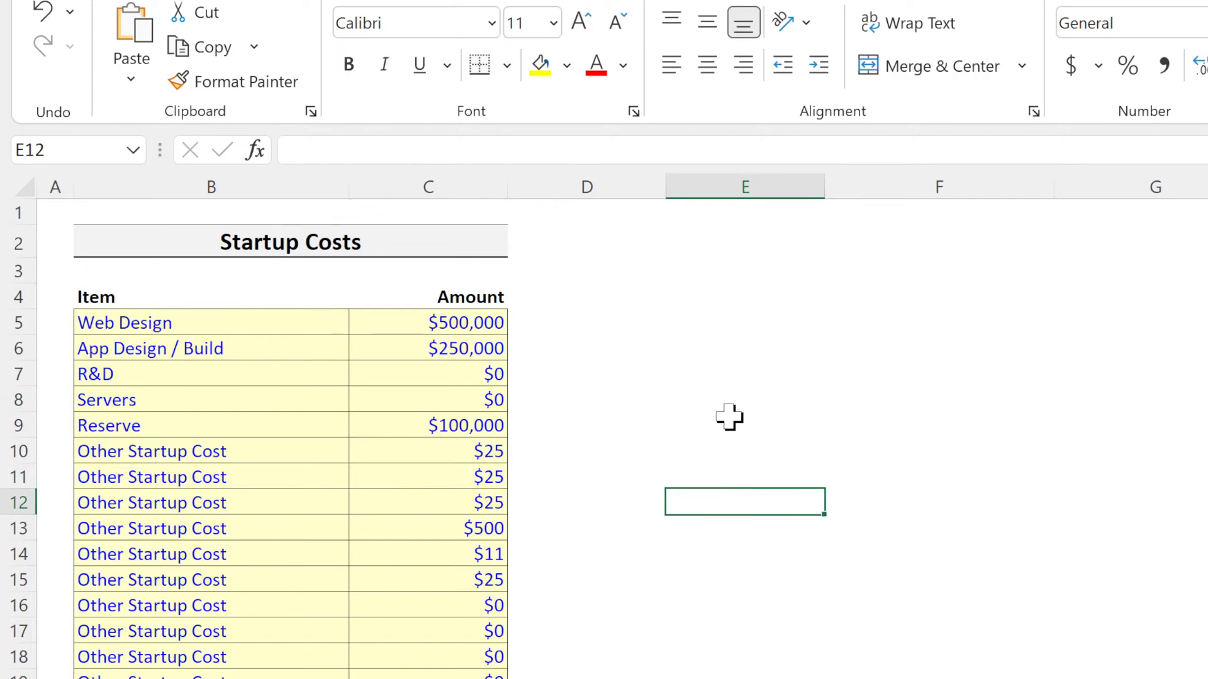
- Look through the Startup Costs, Fixed Monthly Costs by Year, Debt Schedule and 10-Year Project Summary sheets and open the Contribution & Distribution Summary
click(237, 247)
click(249, 388)
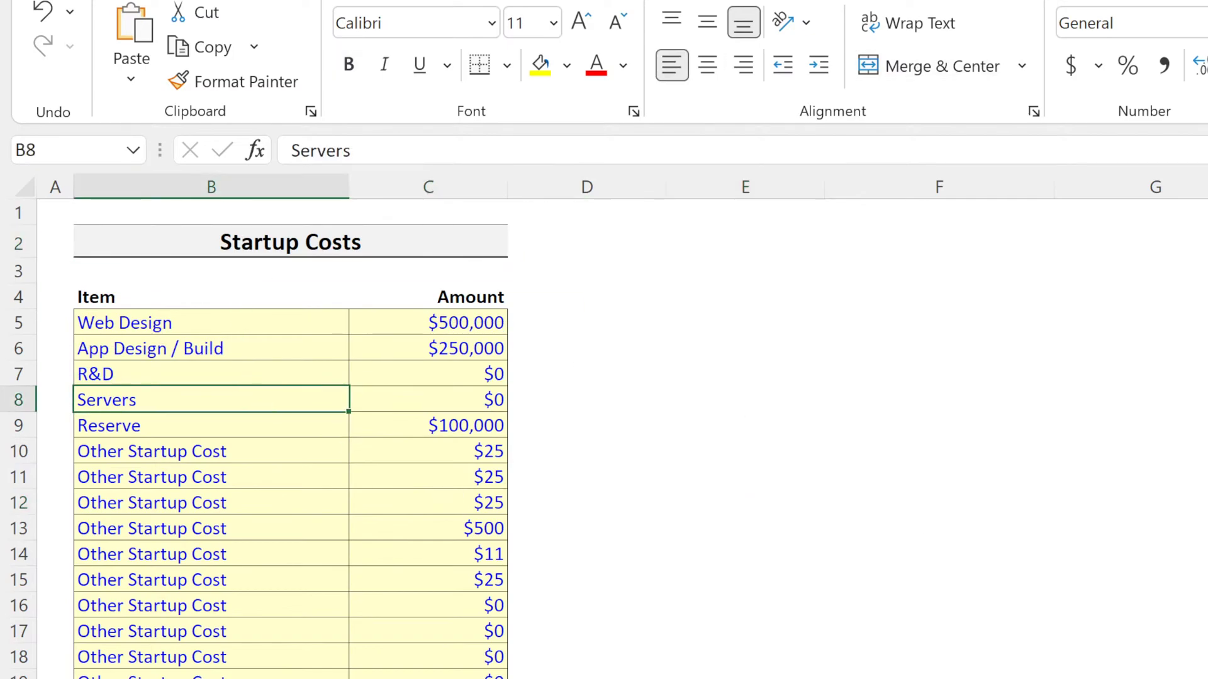
key(ctrl+Page_Down)
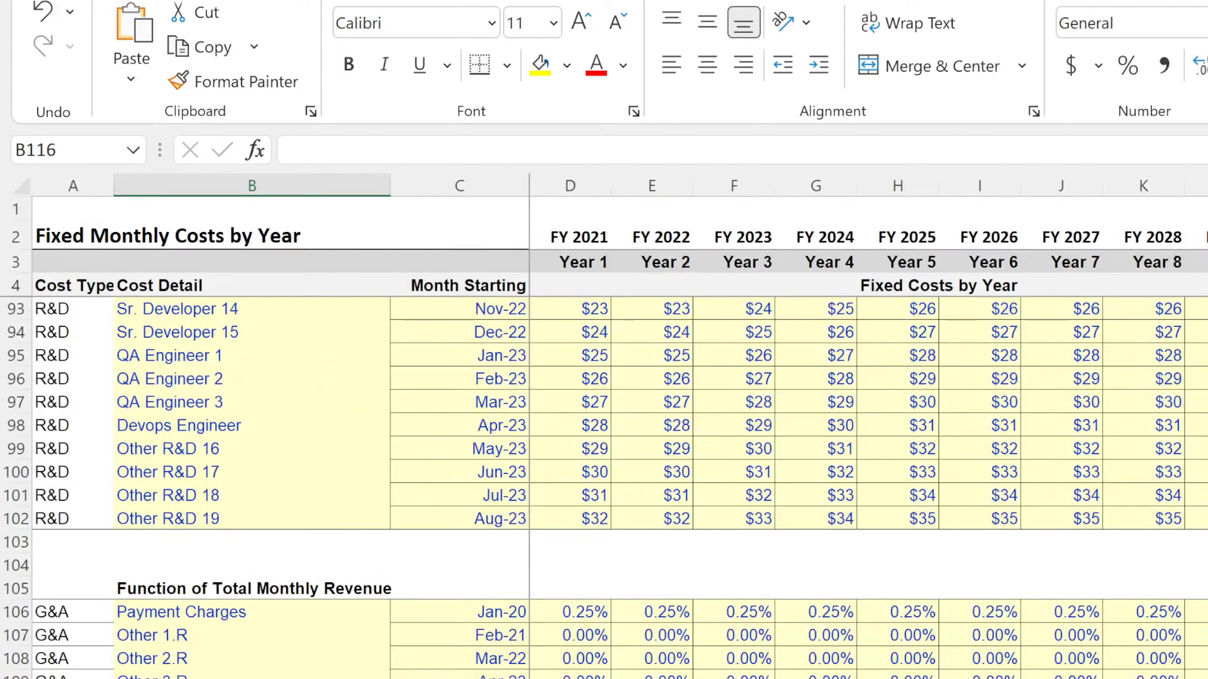
key(ctrl+Page_Down)
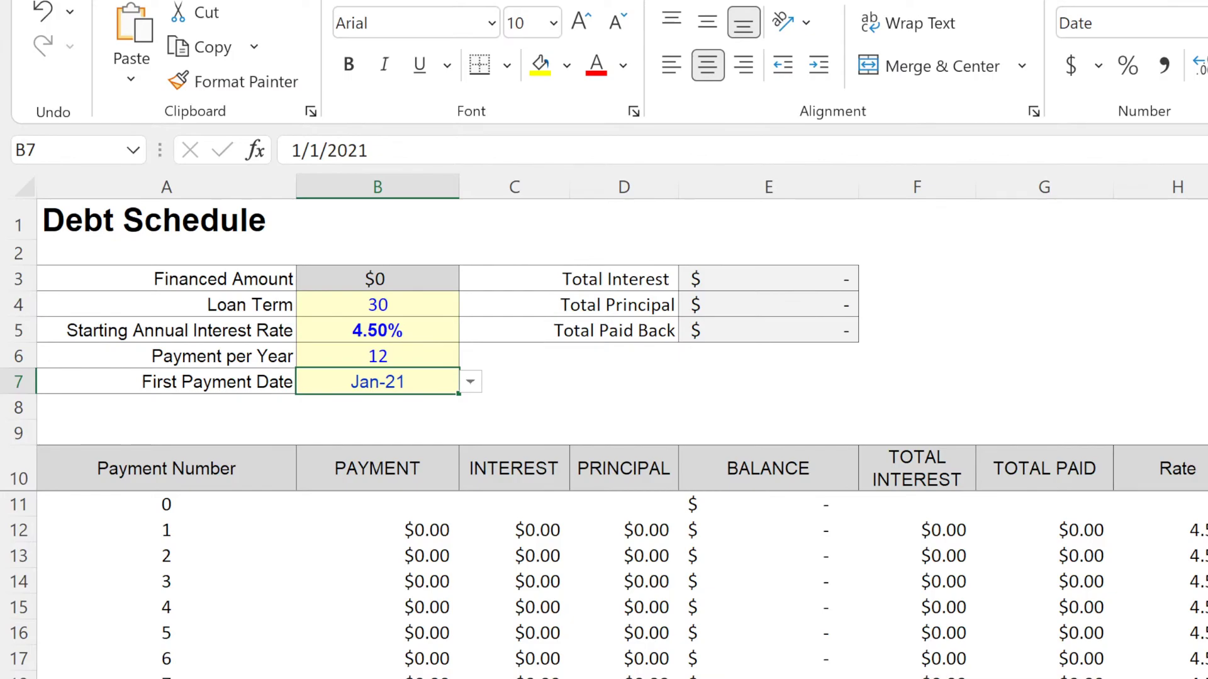
key(ctrl+Page_Down)
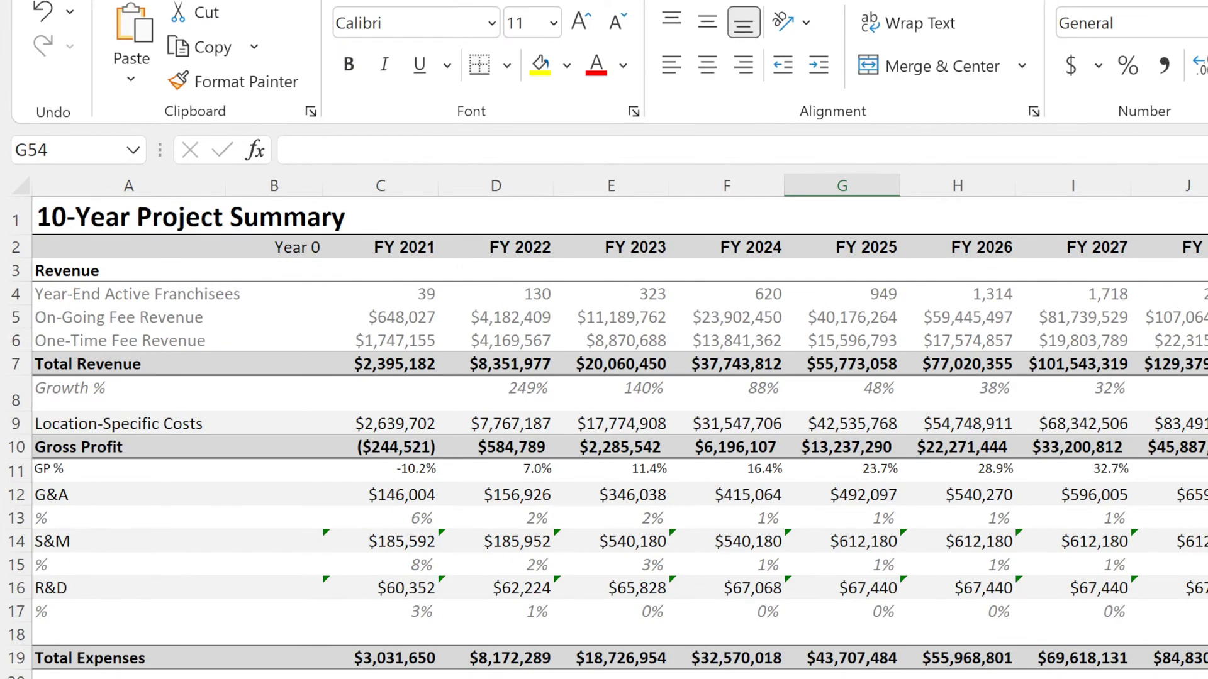
key(ctrl+Page_Down)
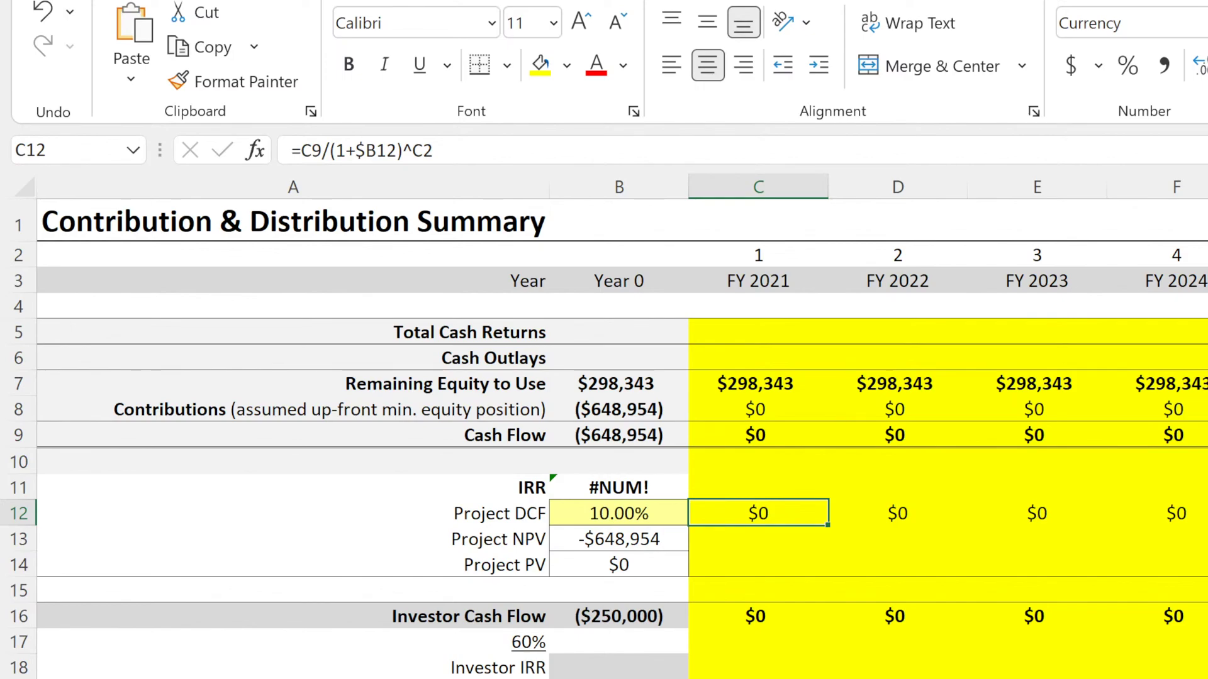
- Examine the yearly Project DCF formulas and the yellow-highlighted cells in the Contribution & Distribution Summary
drag(750, 512, 1205, 514)
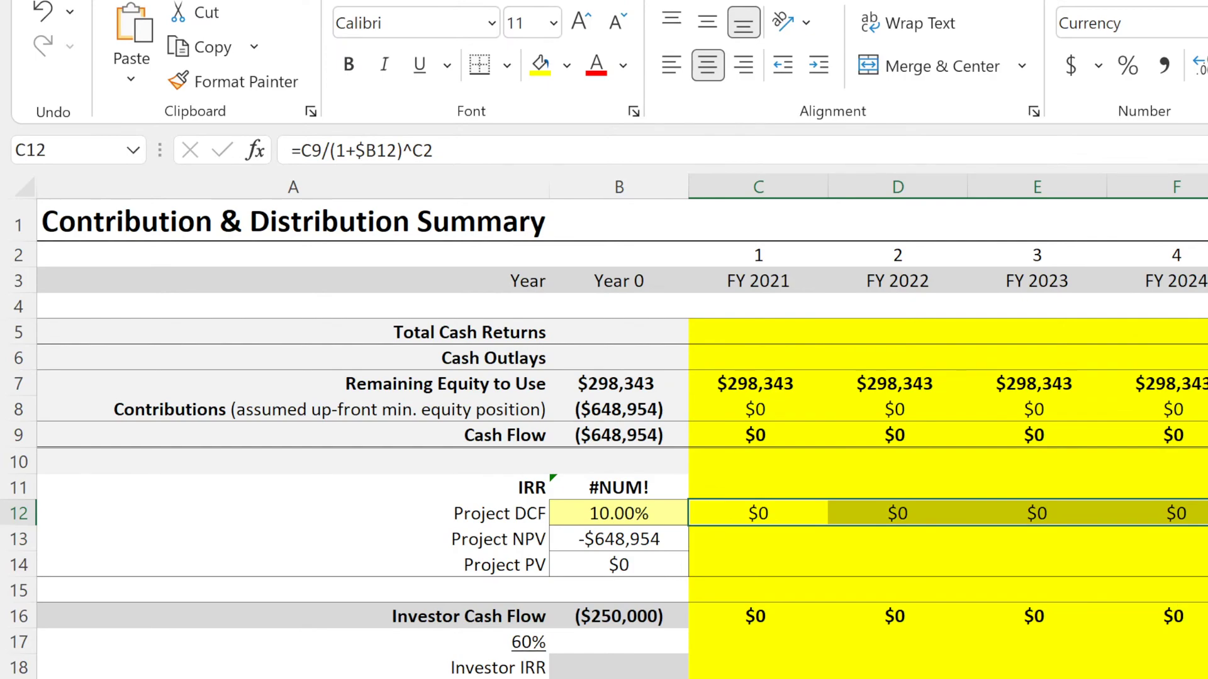
click(804, 649)
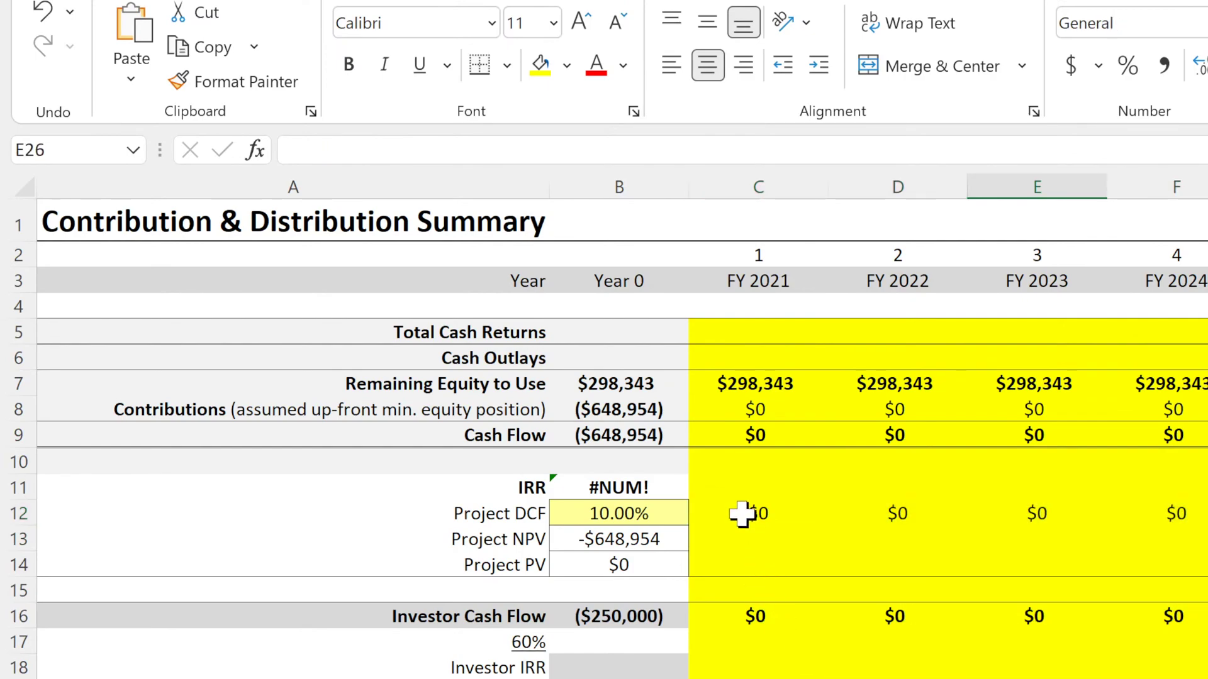
key(Down)
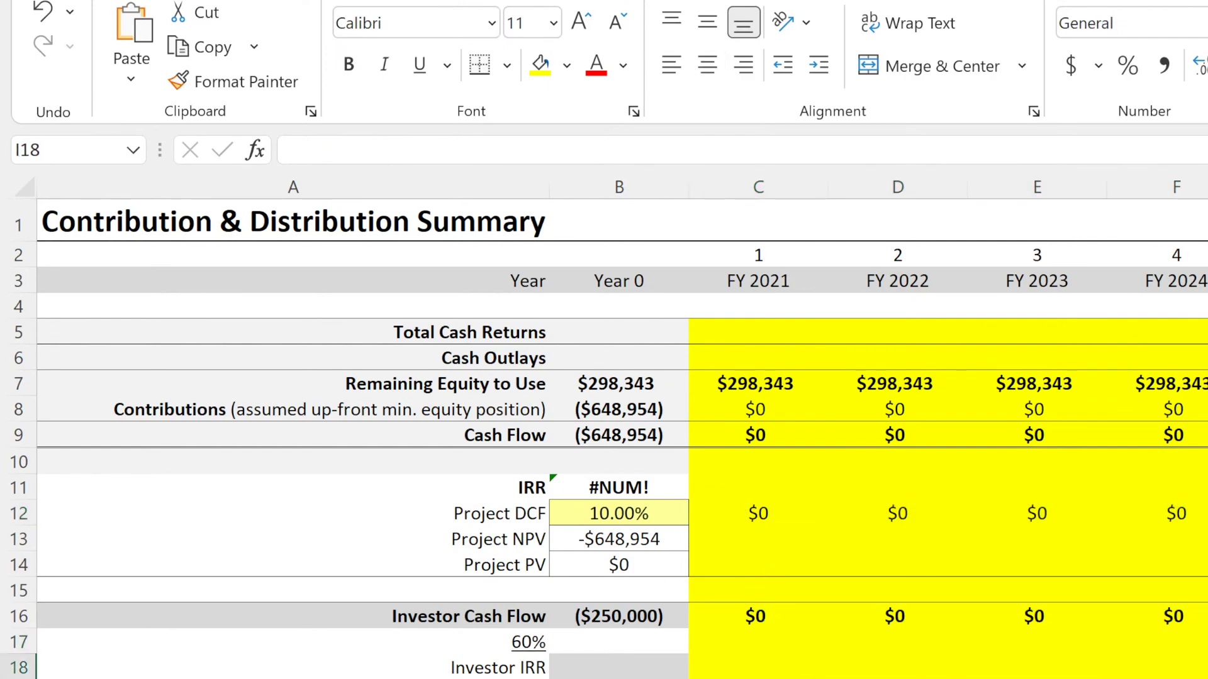
drag(1204, 462, 1205, 616)
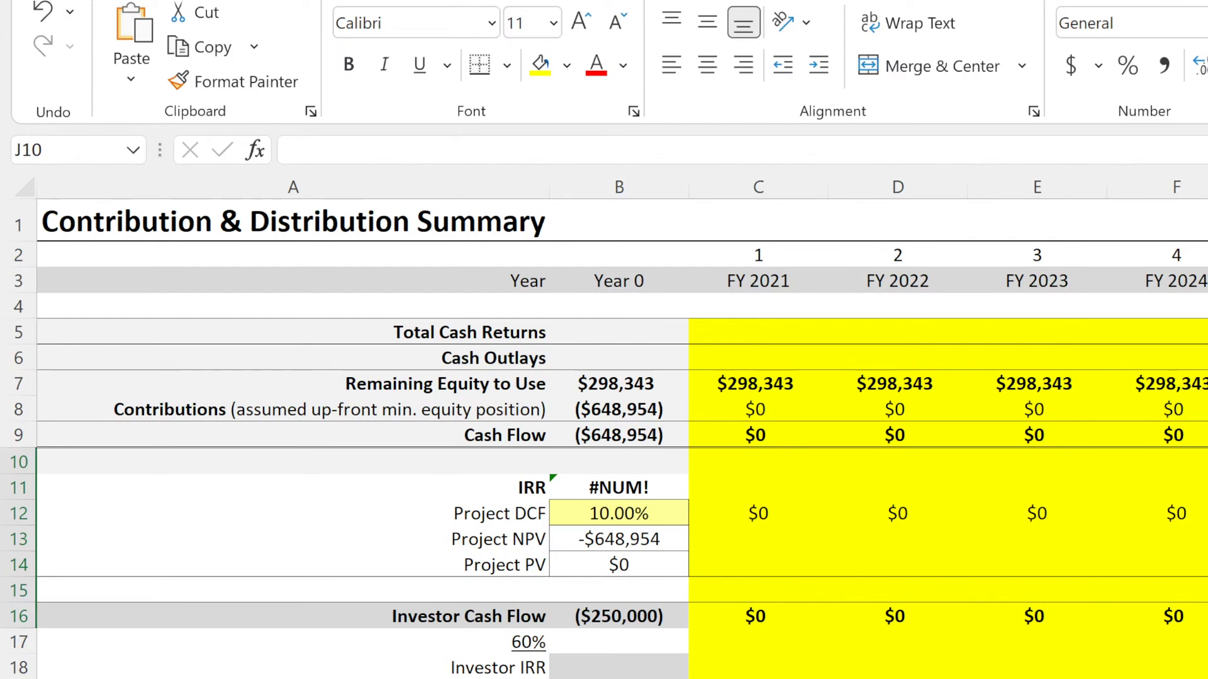
drag(1205, 461, 1204, 616)
drag(1205, 462, 1204, 591)
click(1205, 676)
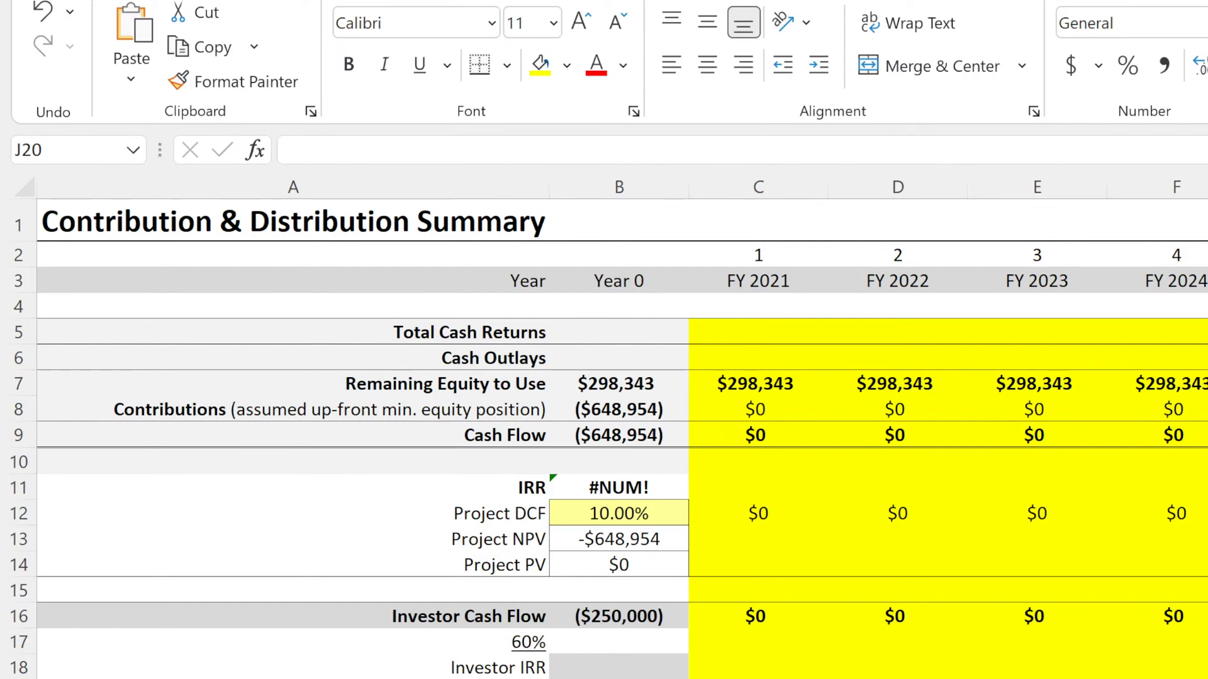
click(1205, 676)
click(1205, 676)
click(1205, 677)
click(1205, 676)
- Examine the block from Total Cash Returns to Project PV, including the FY 2021 formulas for Remaining Equity to Use and Project DCF
drag(469, 332, 1205, 566)
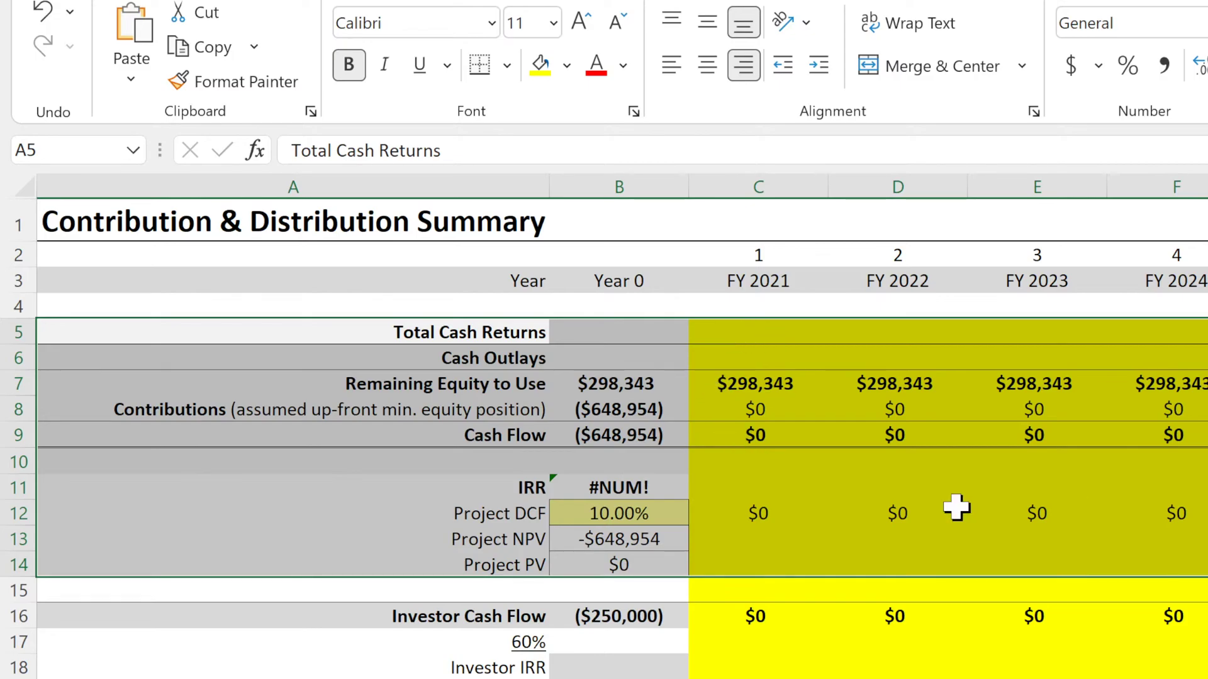
click(760, 506)
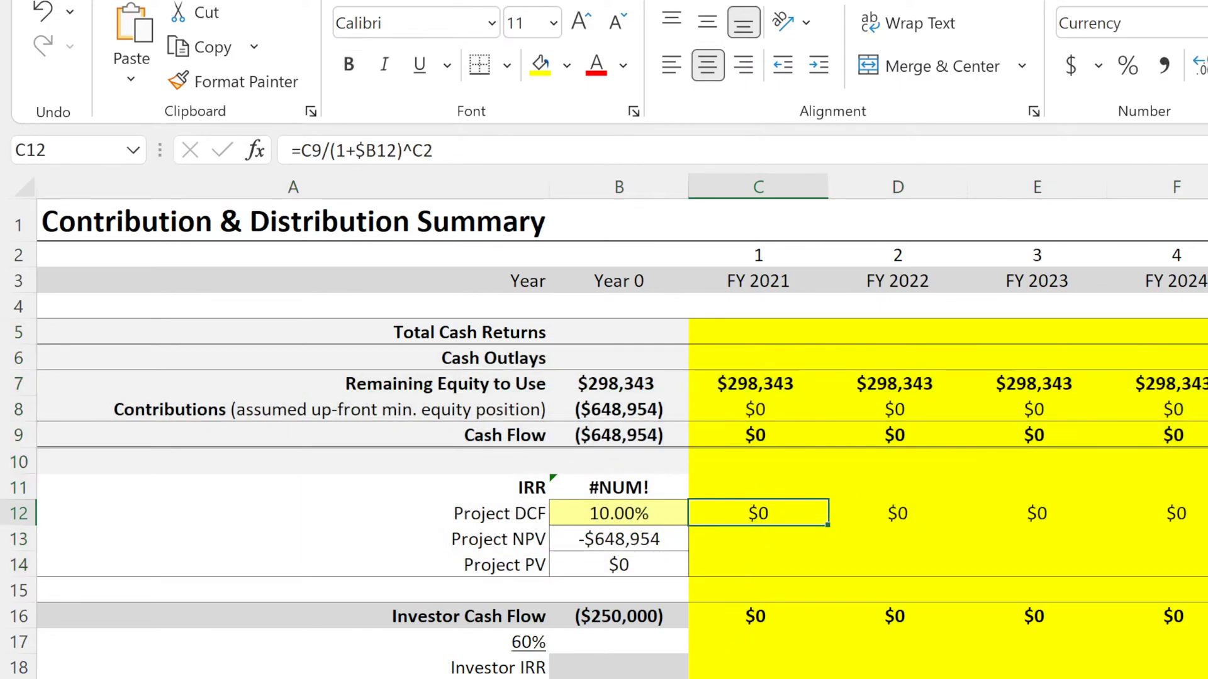
click(758, 676)
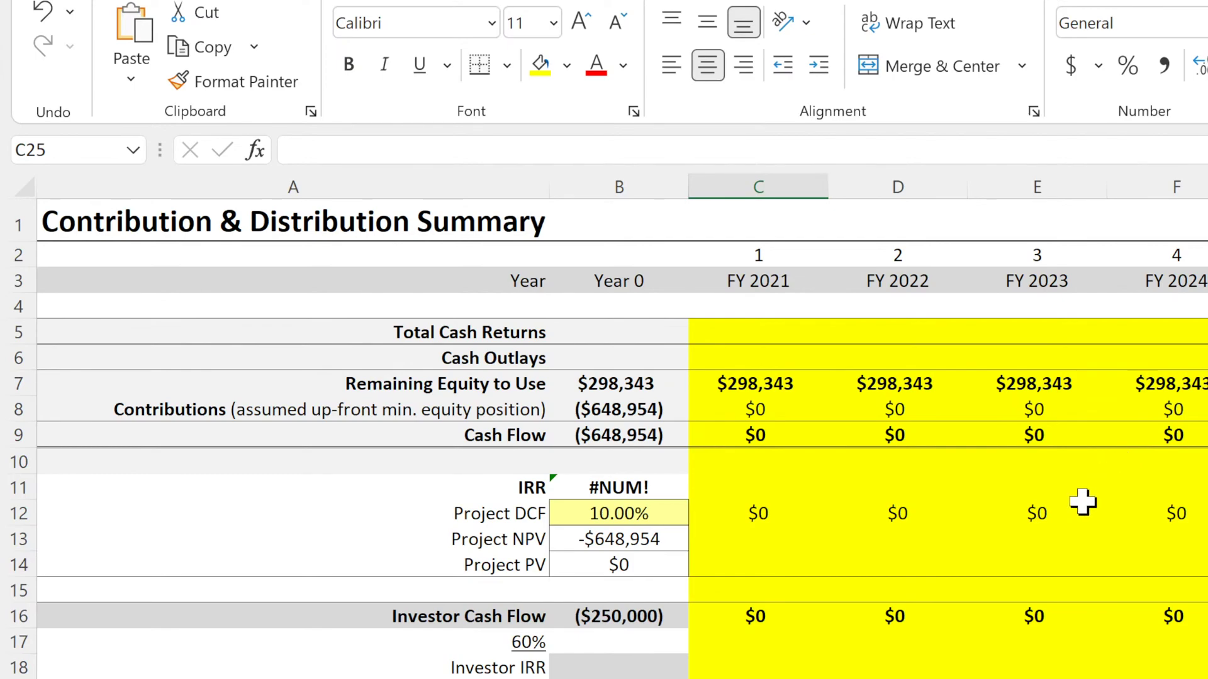
click(753, 381)
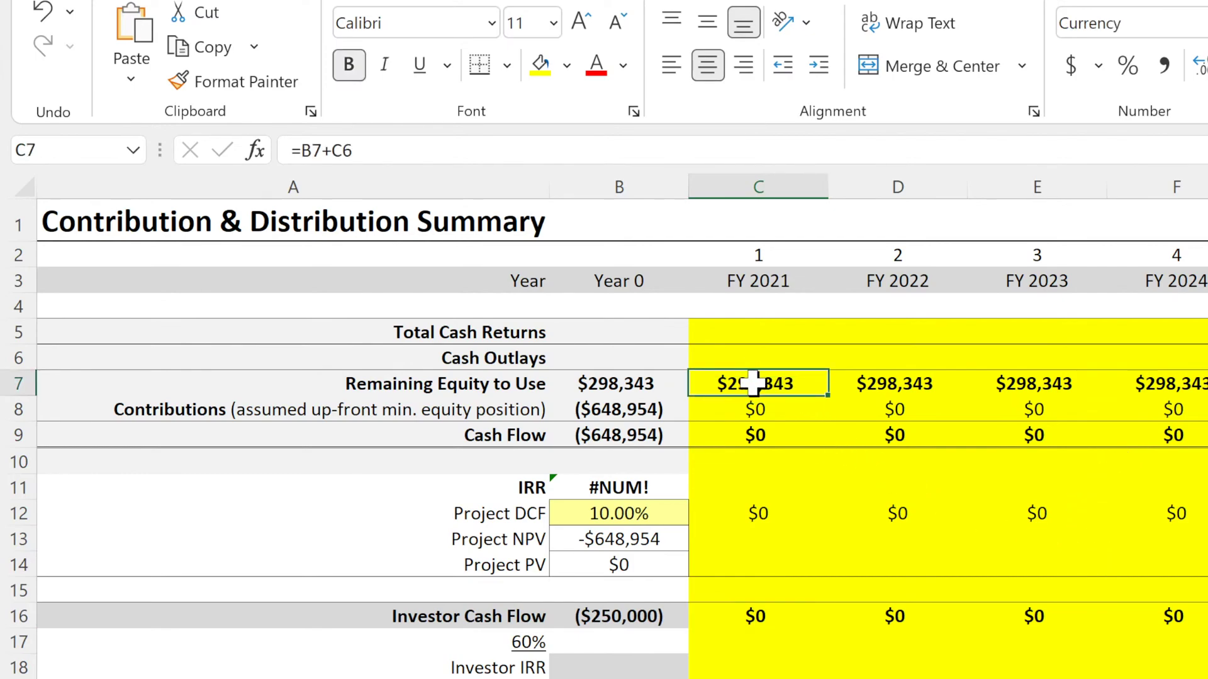
click(744, 513)
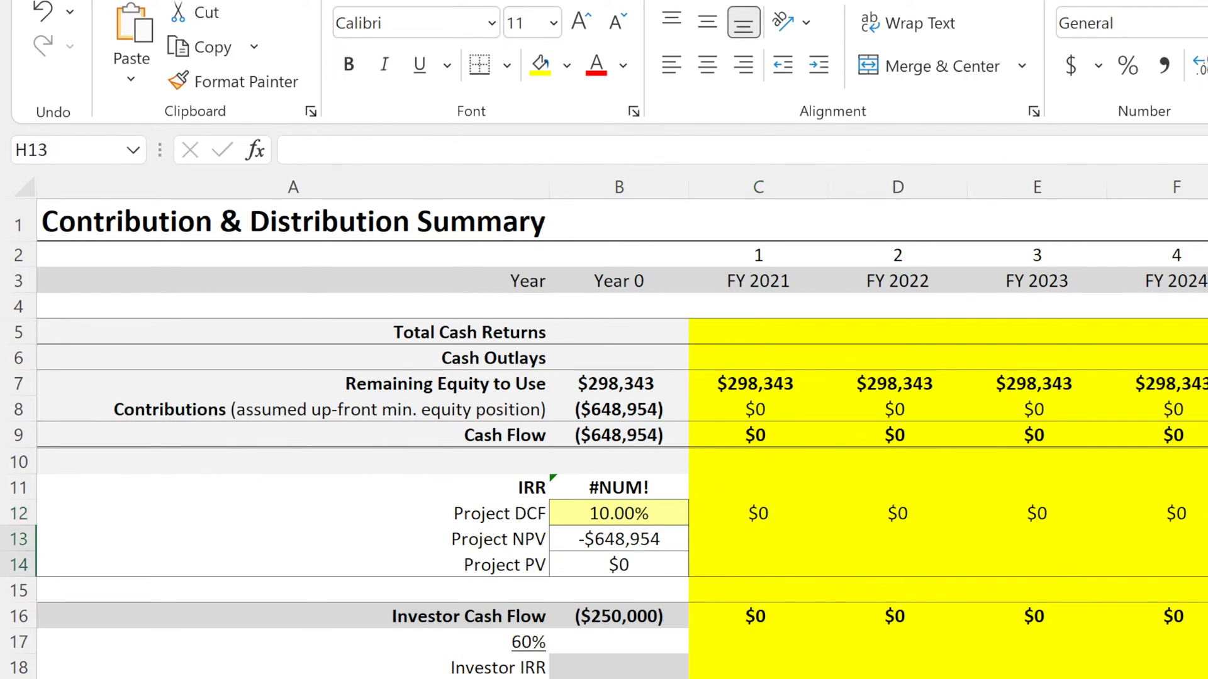
key(Down)
key(Right)
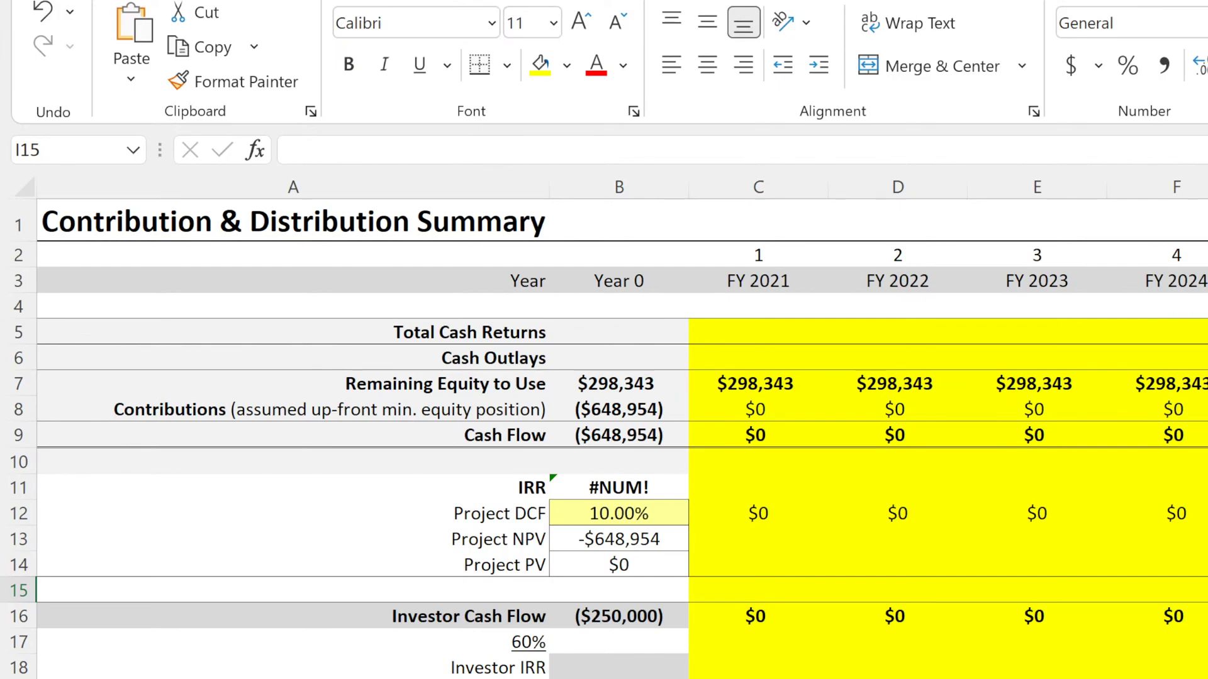
key(Left)
key(Down)
key(Down)
key(Down)
key(Down)
key(Down)
key(Down)
key(Down)
key(Down)
key(Down)
key(Down)
key(Down)
key(Down)
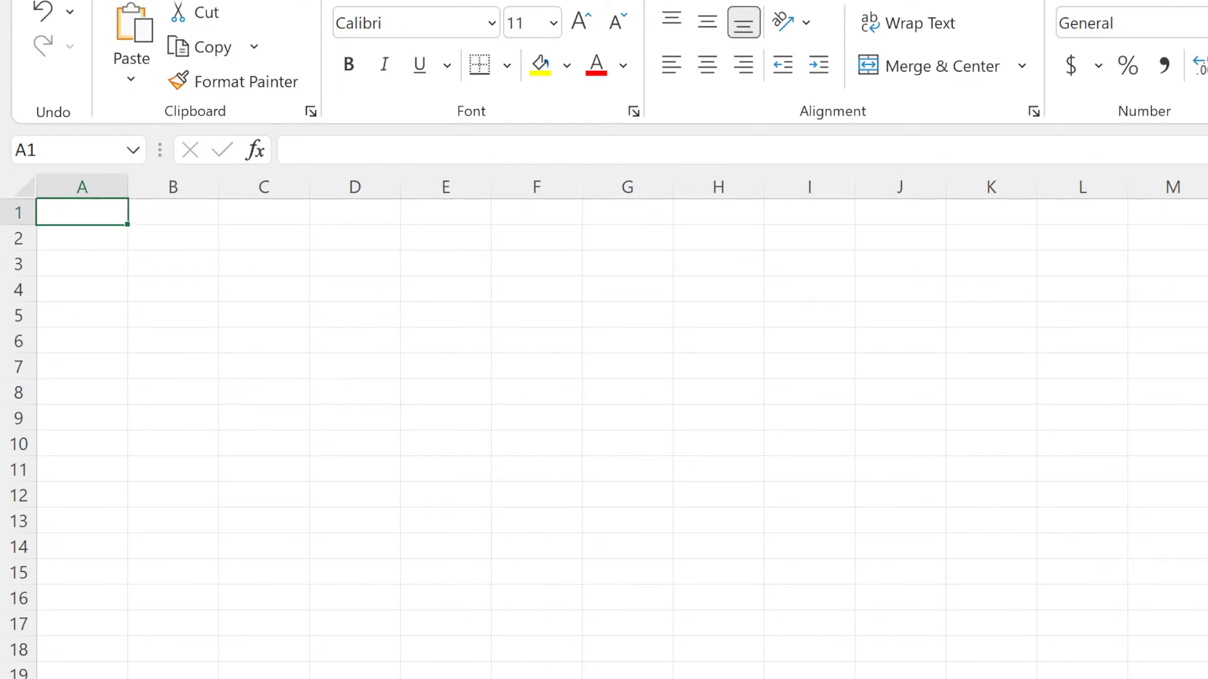
- Review the 5-Year Monthly Pro-Forma, from its CapEx, Debt Service and Cash Flow rows back up to the Locations section
scroll(604, 441, down, 15)
key(ctrl+Home)
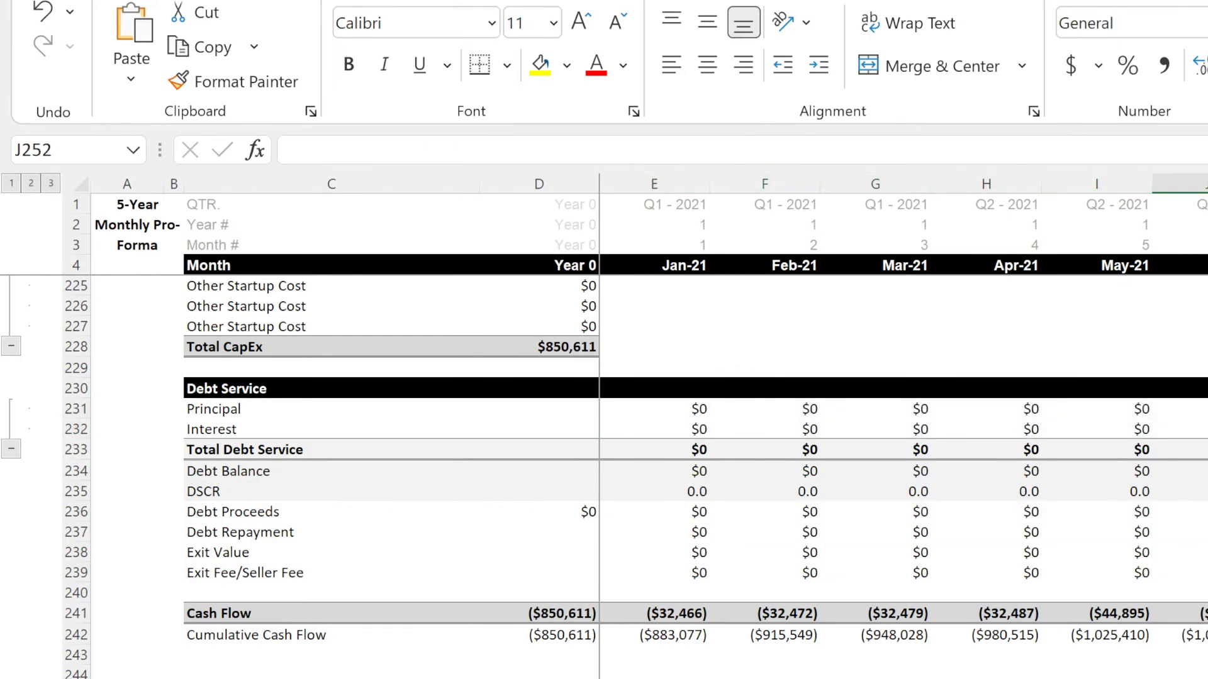
scroll(692, 440, up, 20)
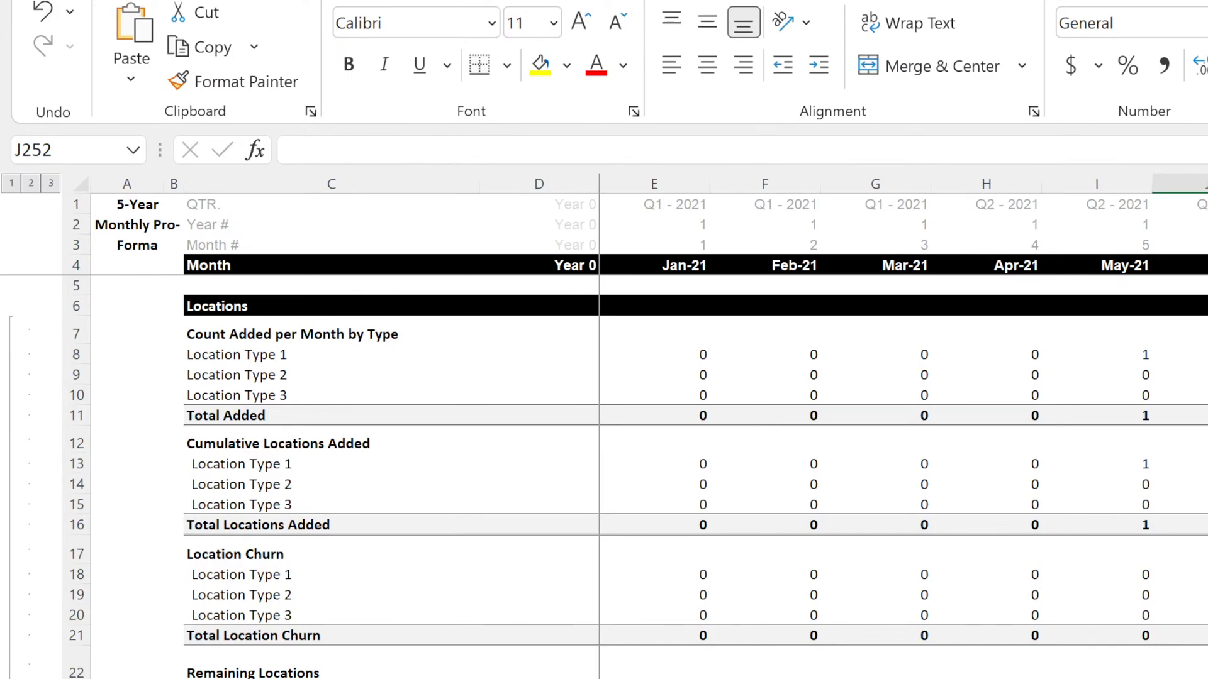
- Look over the On-Boarding Costs sheet and examine the on-boarding start months per location type in the Build-Out Assumptions
key(ctrl+Page_Down)
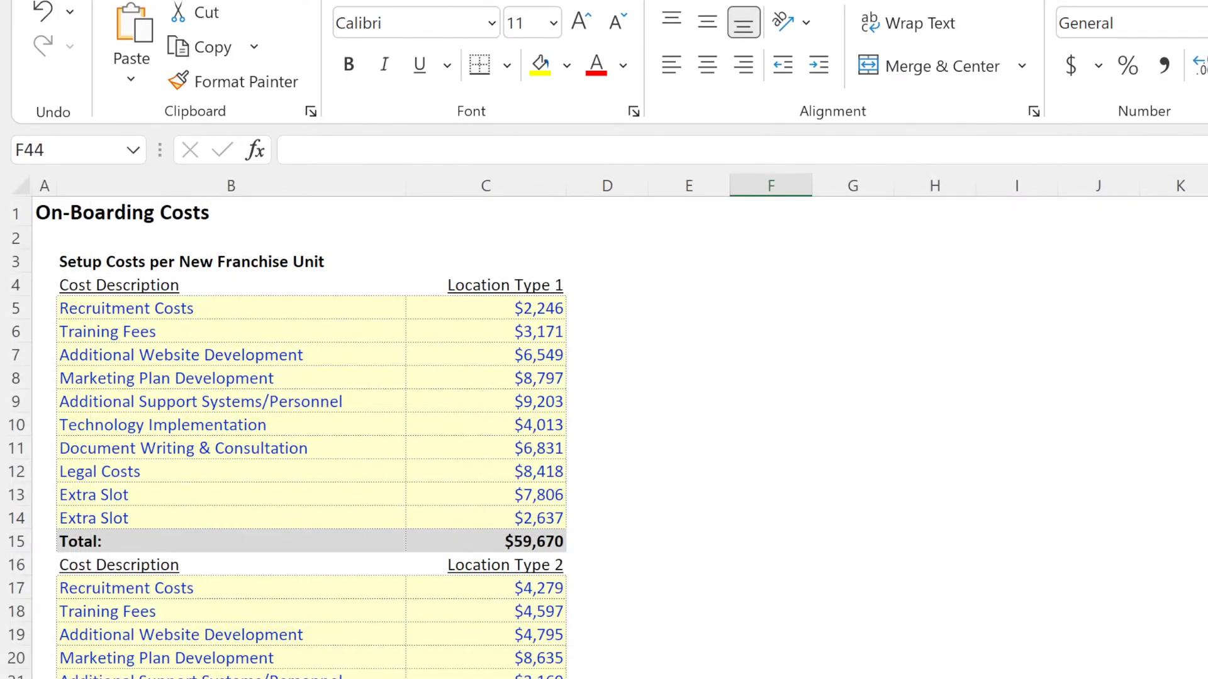
key(ctrl+Page_Down)
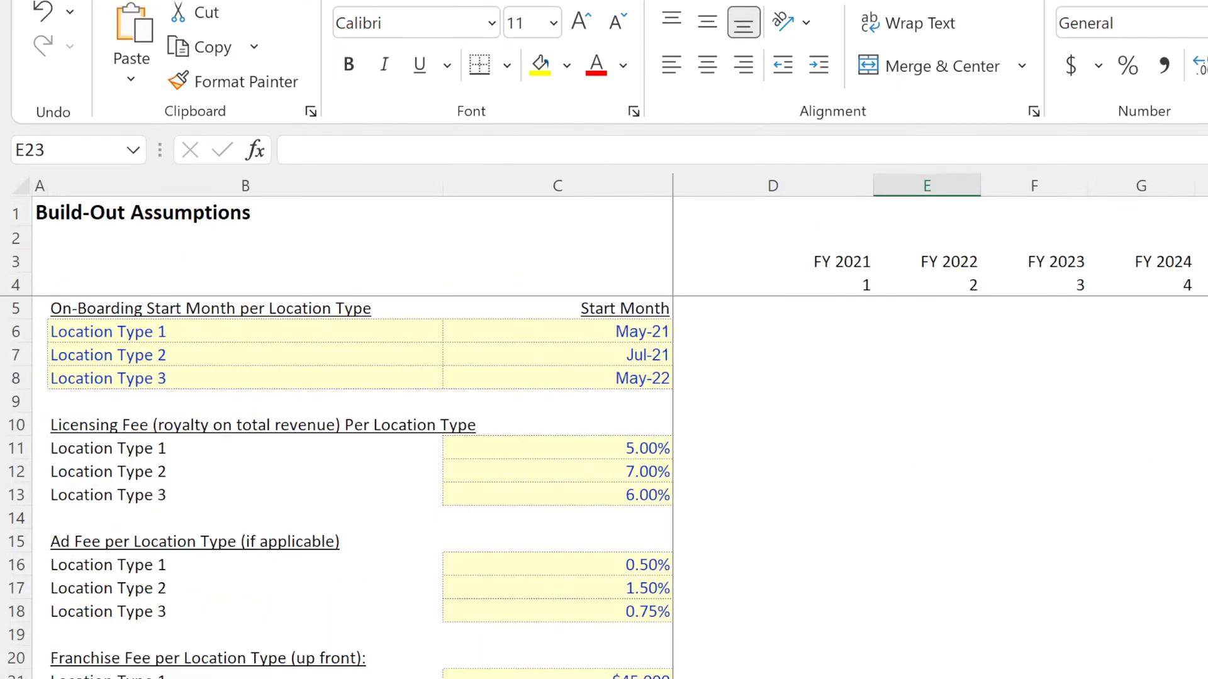
scroll(553, 409, down, 4)
scroll(553, 409, up, 4)
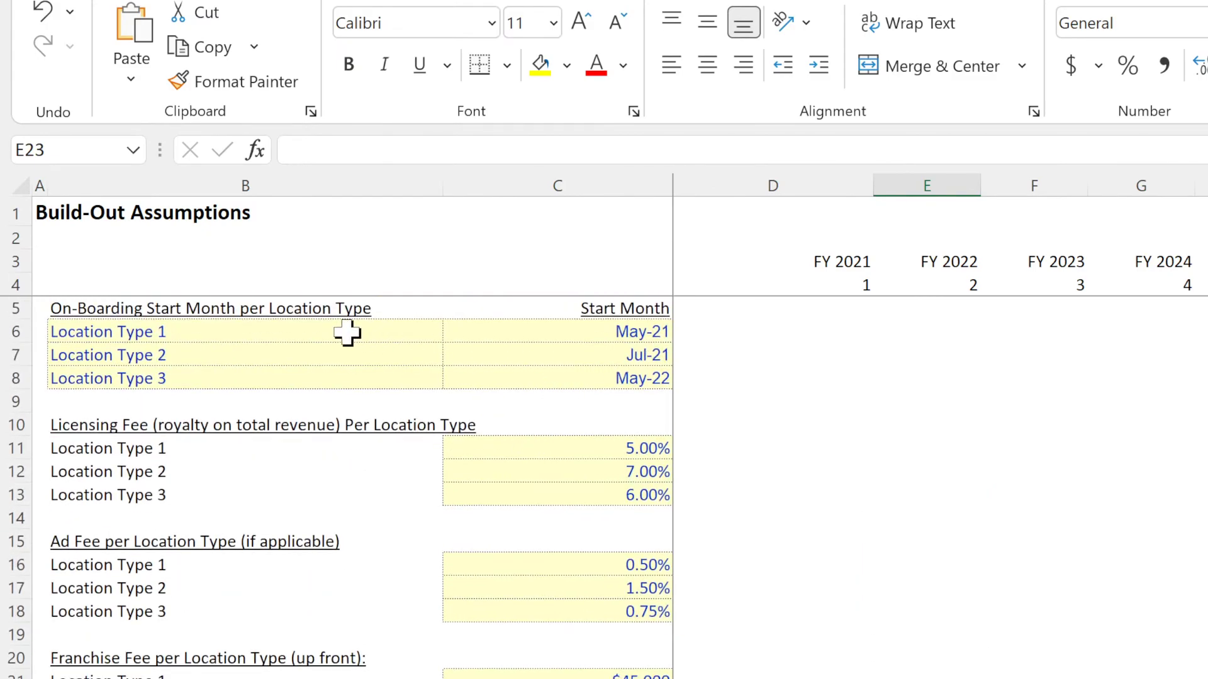
mouse_move(321, 328)
mouse_down()
mouse_move(391, 388)
mouse_move(313, 393)
mouse_up()
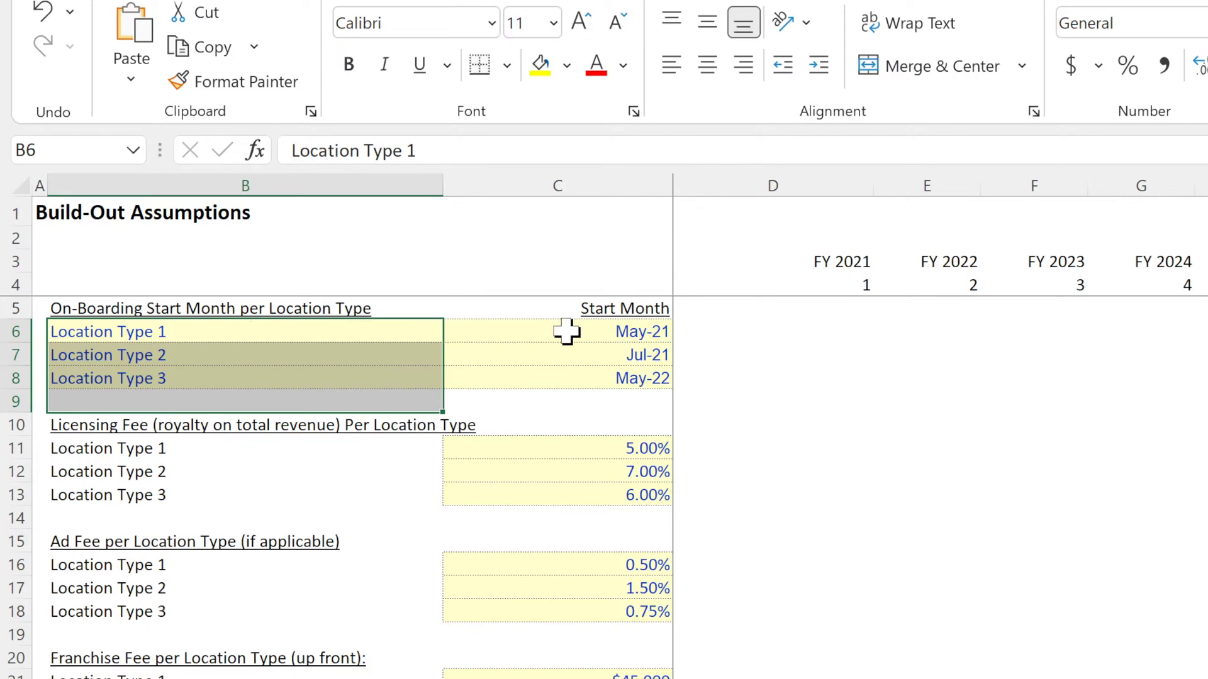
click(639, 337)
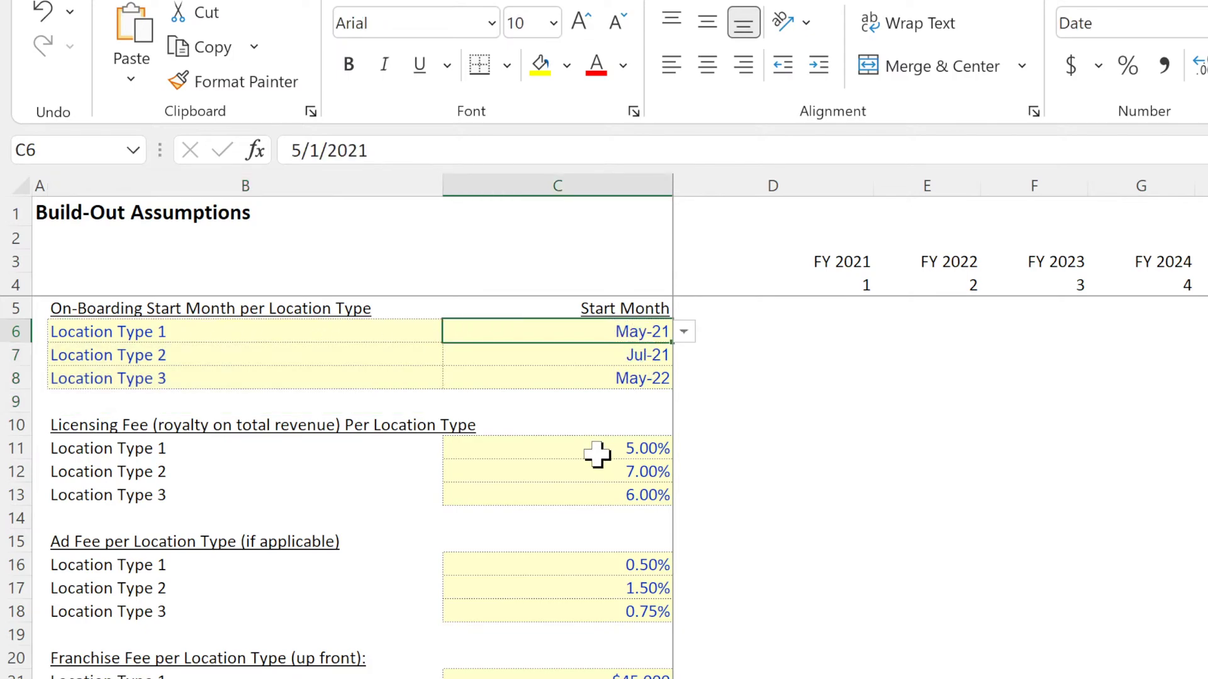
- Examine the licensing, ad and up-front franchise fees and the initial roll-out location counts for the three location types
drag(598, 452, 587, 499)
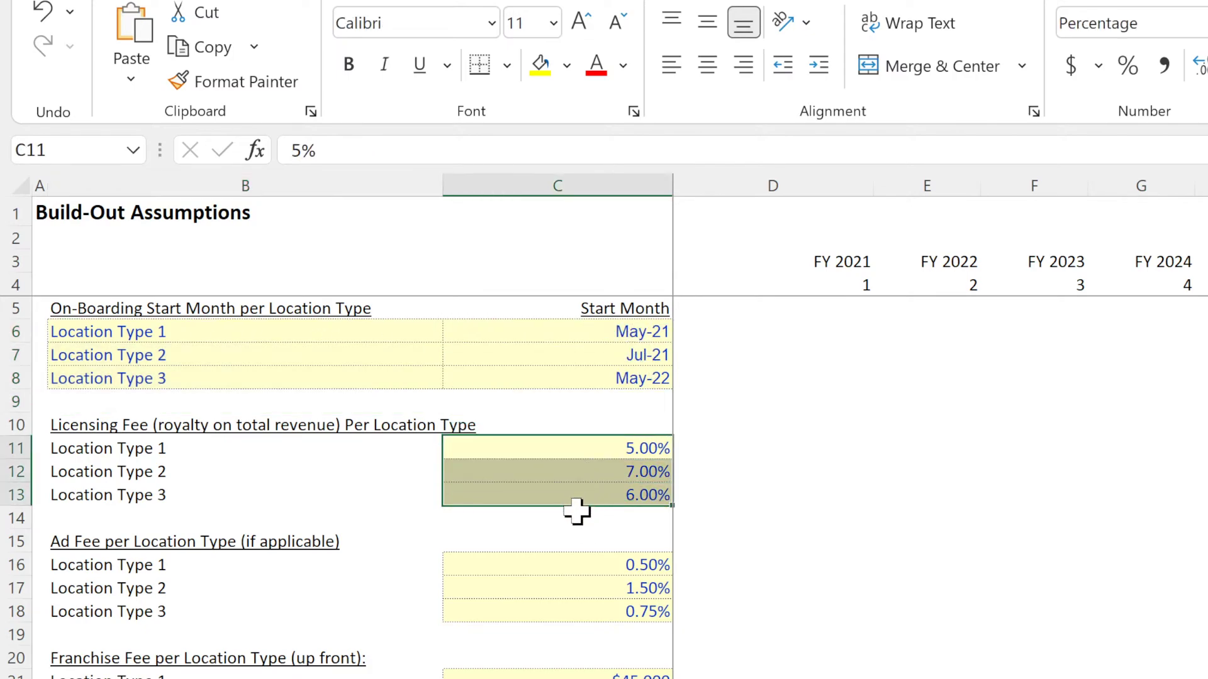
drag(558, 568, 558, 617)
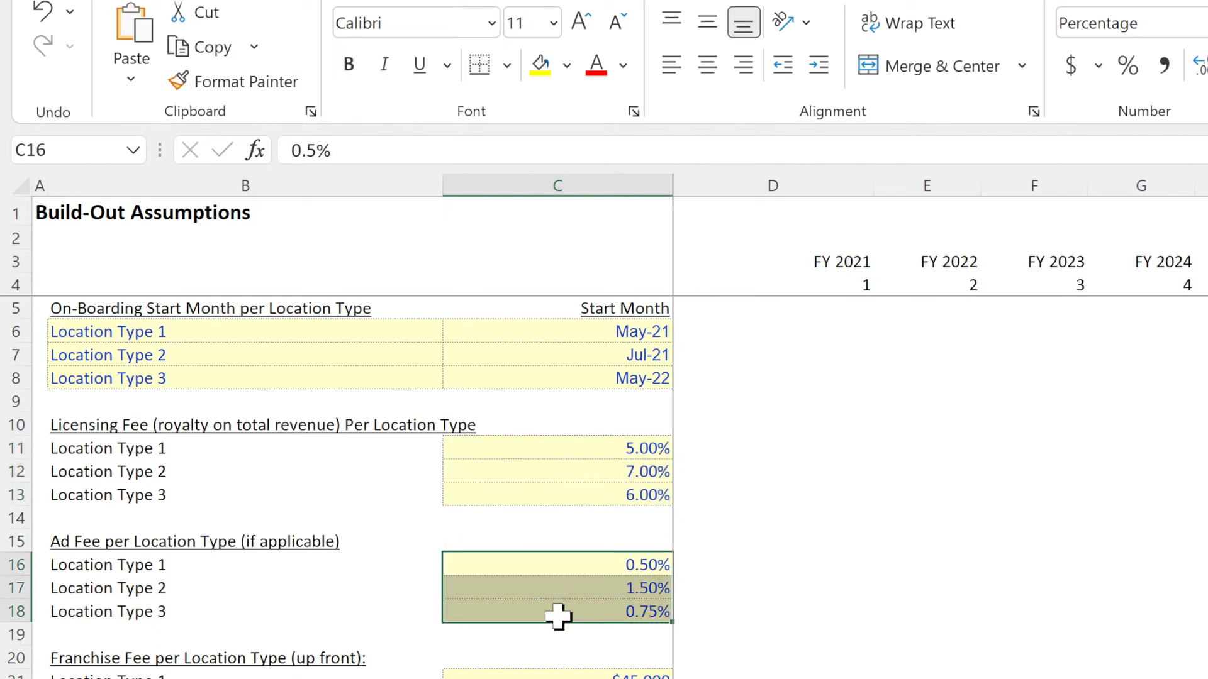
drag(548, 676, 547, 678)
scroll(943, 670, down, 4)
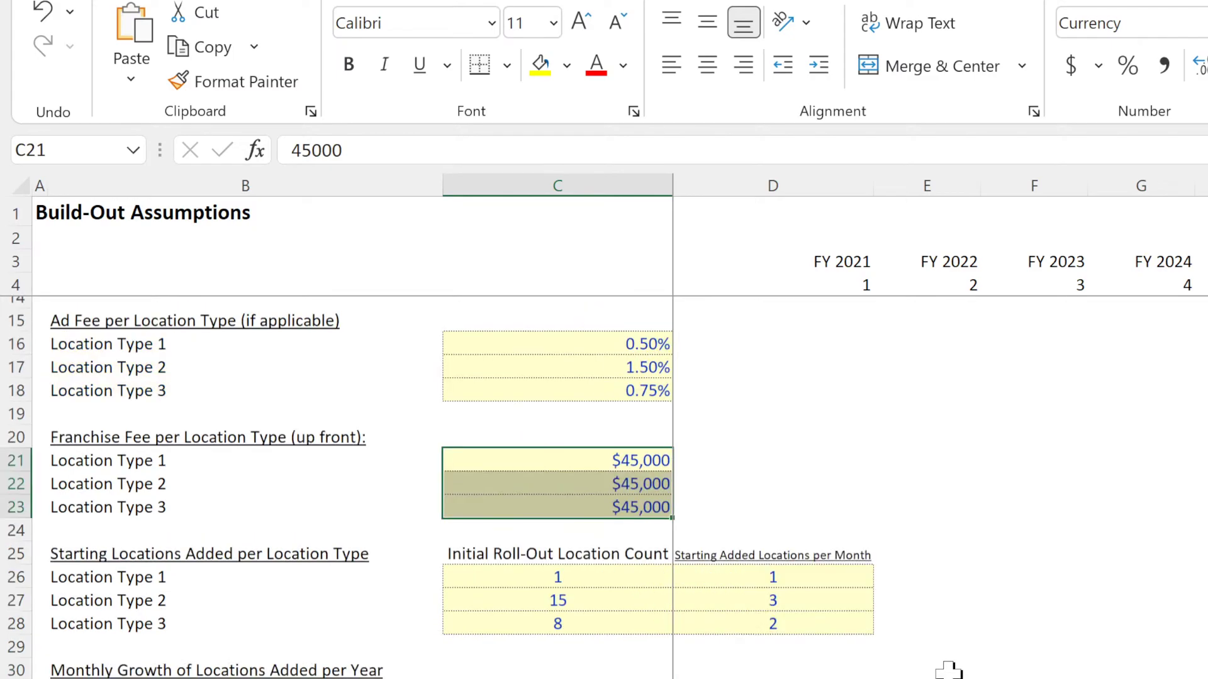
click(572, 540)
click(571, 566)
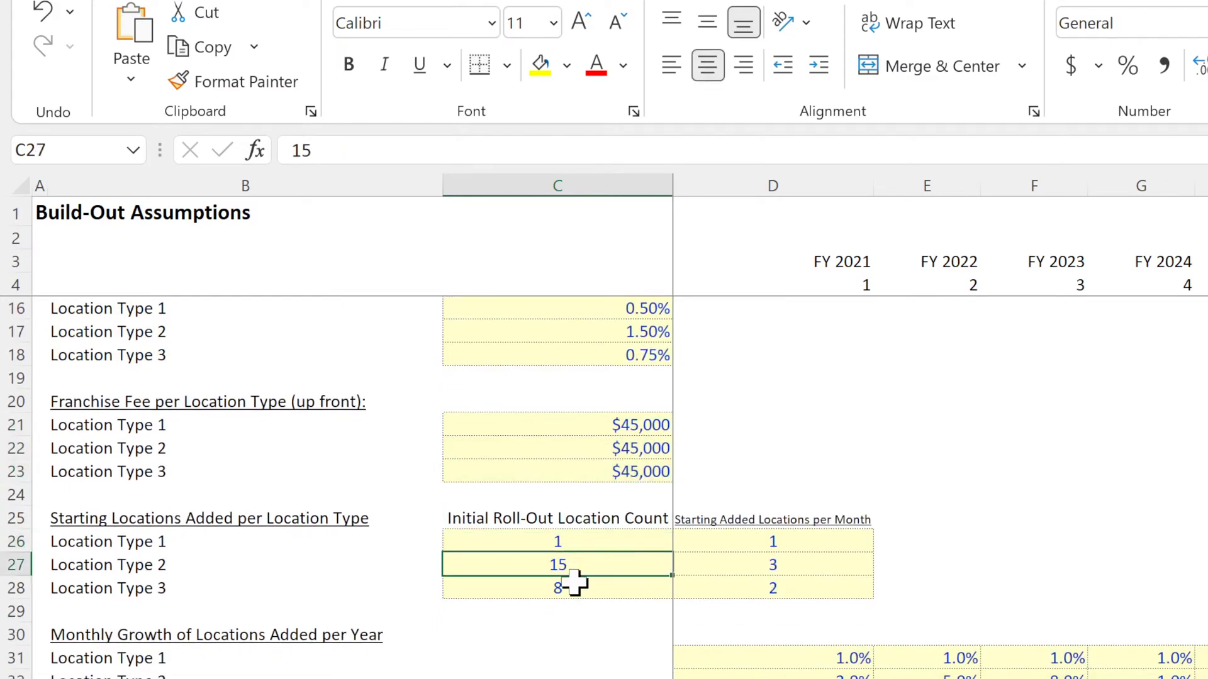
click(574, 590)
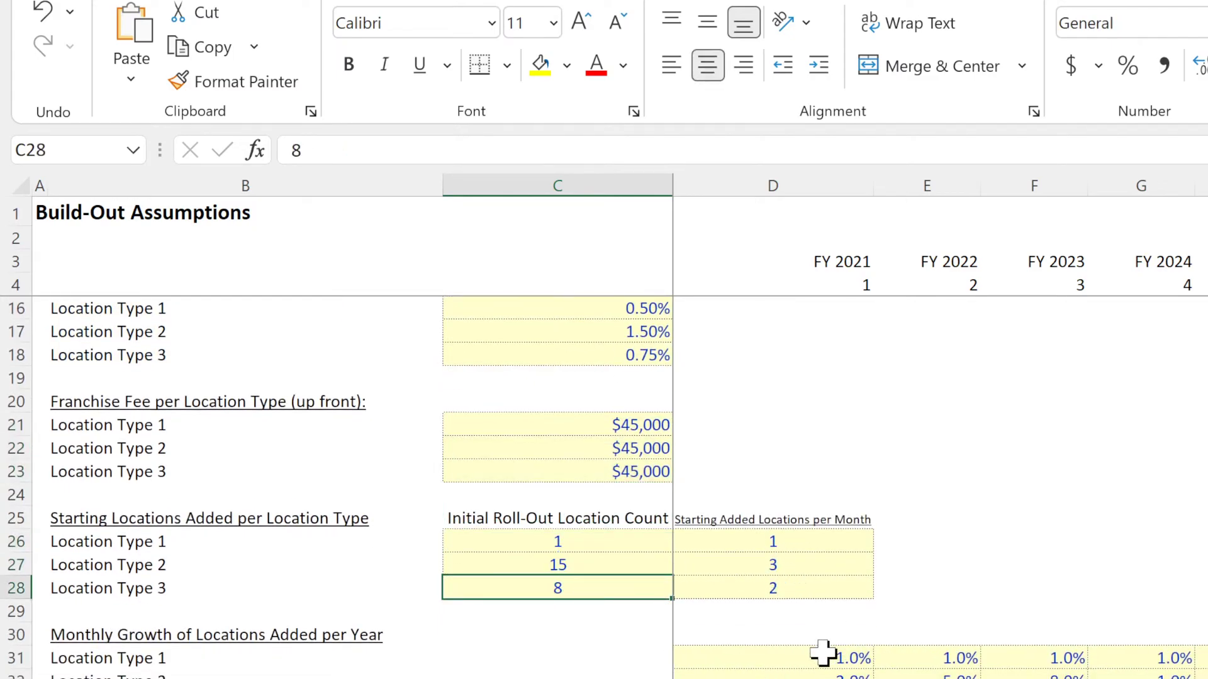
- Examine the yearly assumptions for monthly location growth, average starting annual revenue and annual revenue growth per location type
drag(822, 656, 1207, 678)
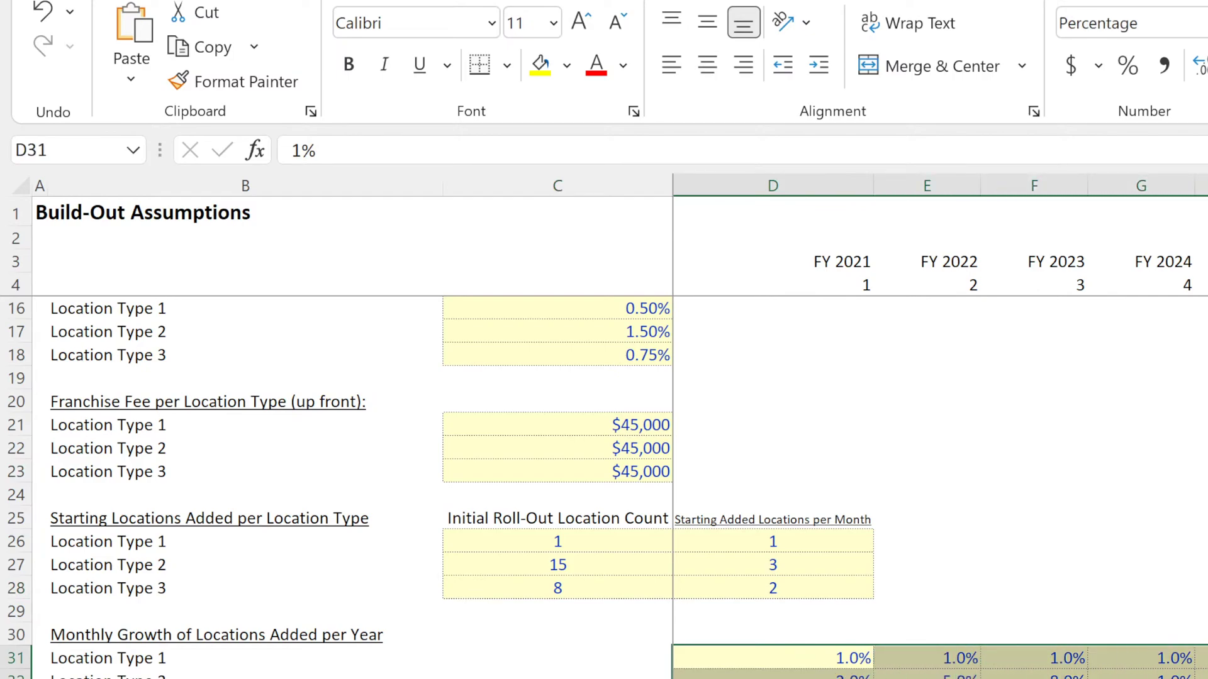
drag(773, 678, 1207, 678)
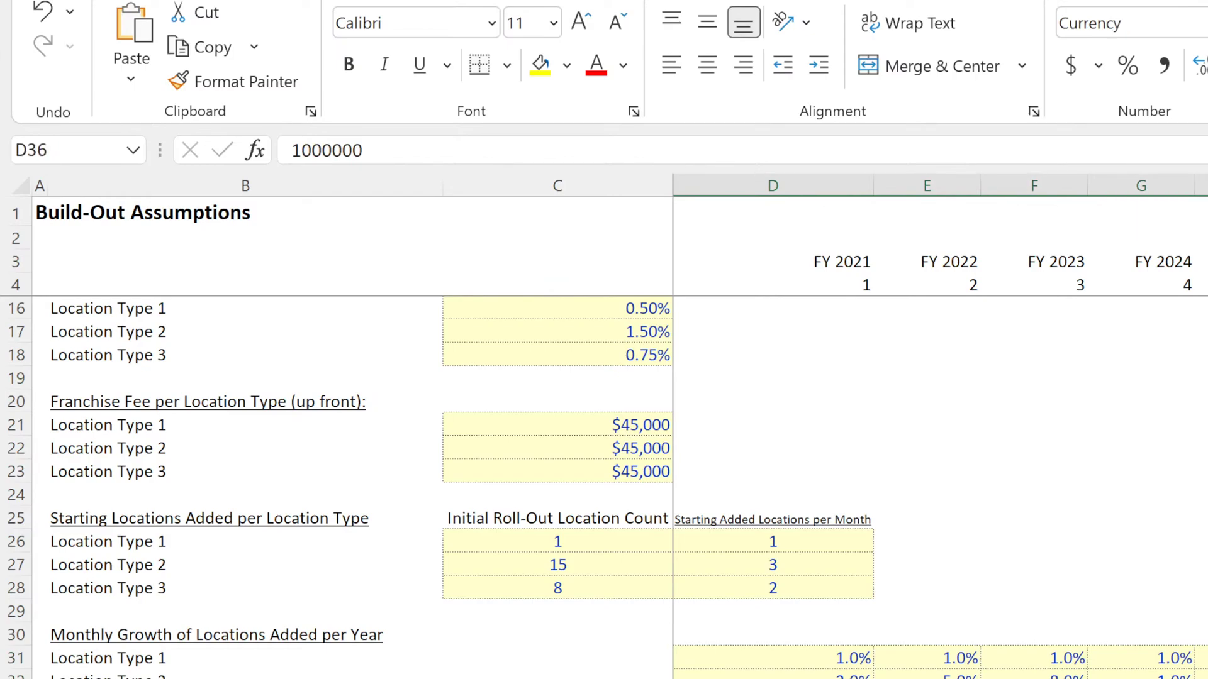
drag(773, 678, 1207, 678)
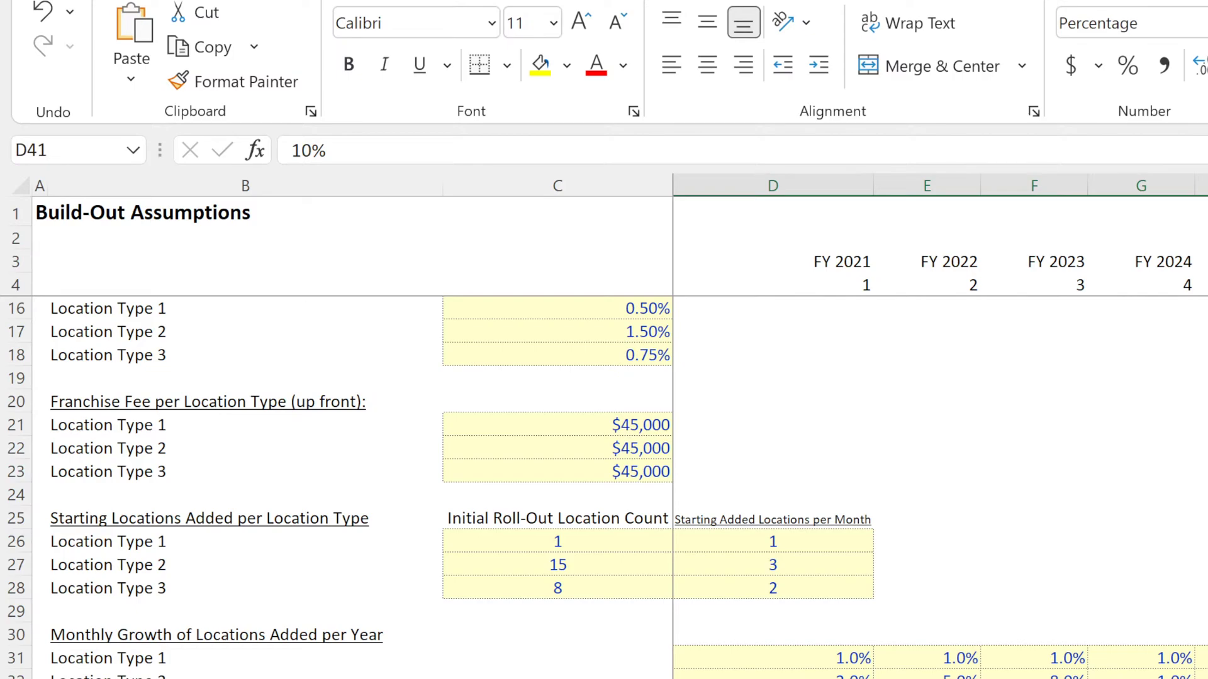
drag(773, 678, 1207, 678)
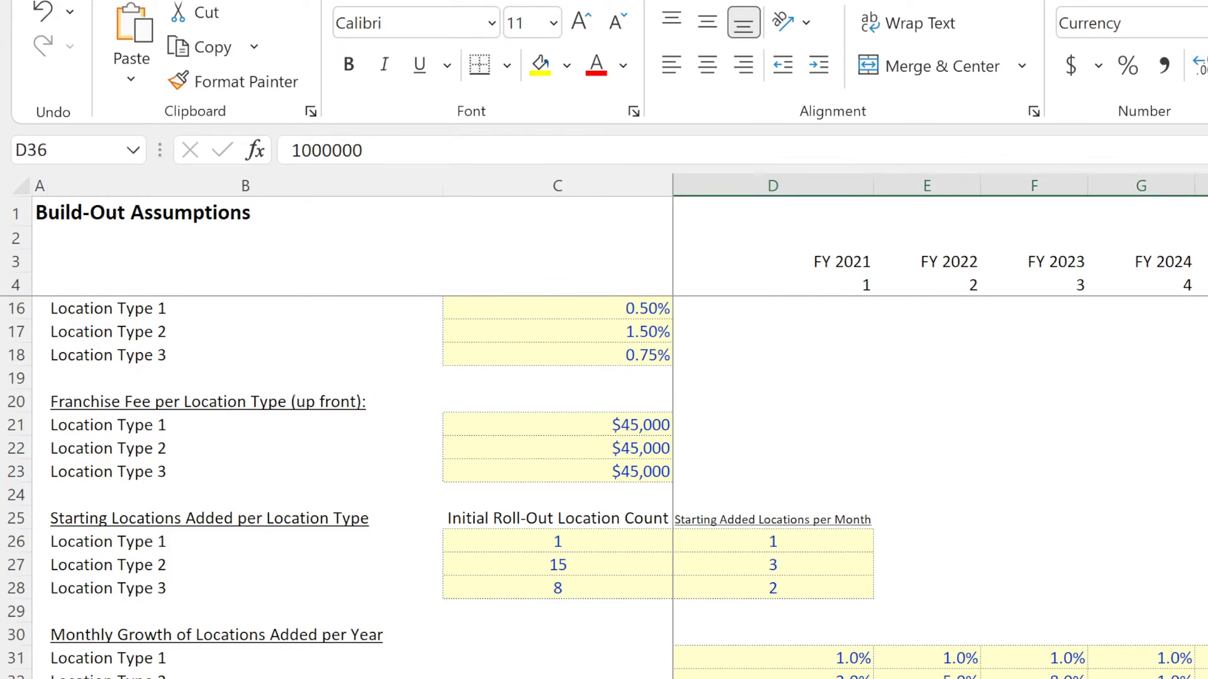
key(Down)
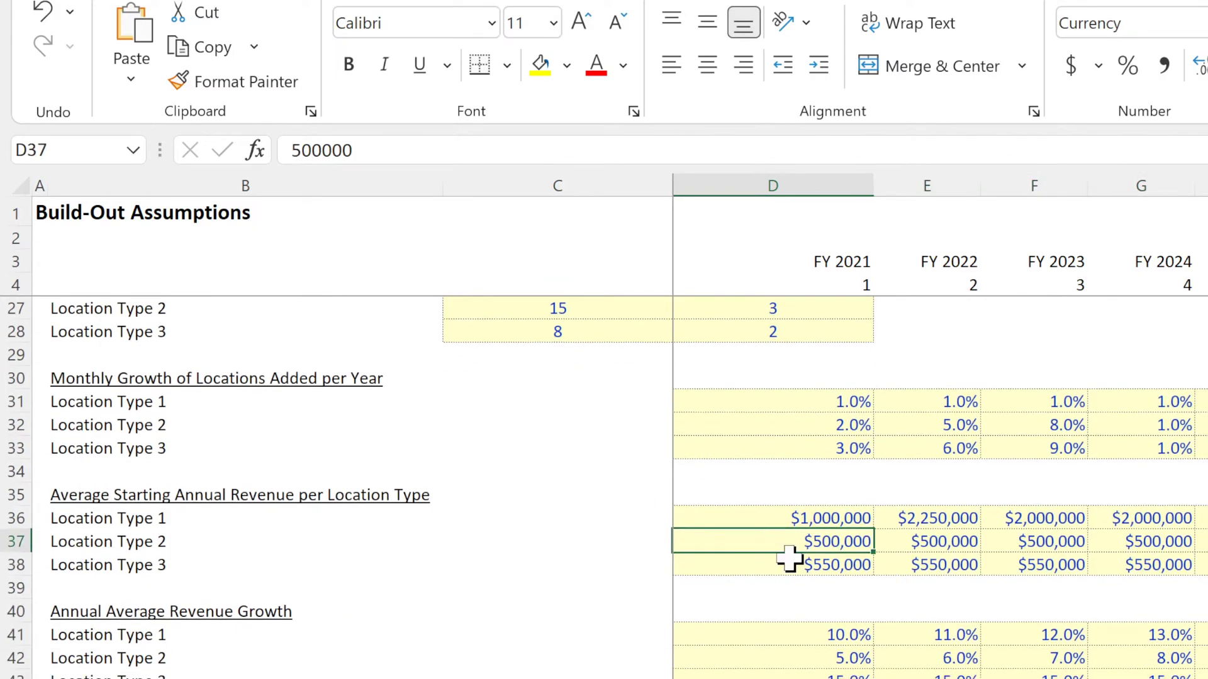
click(557, 678)
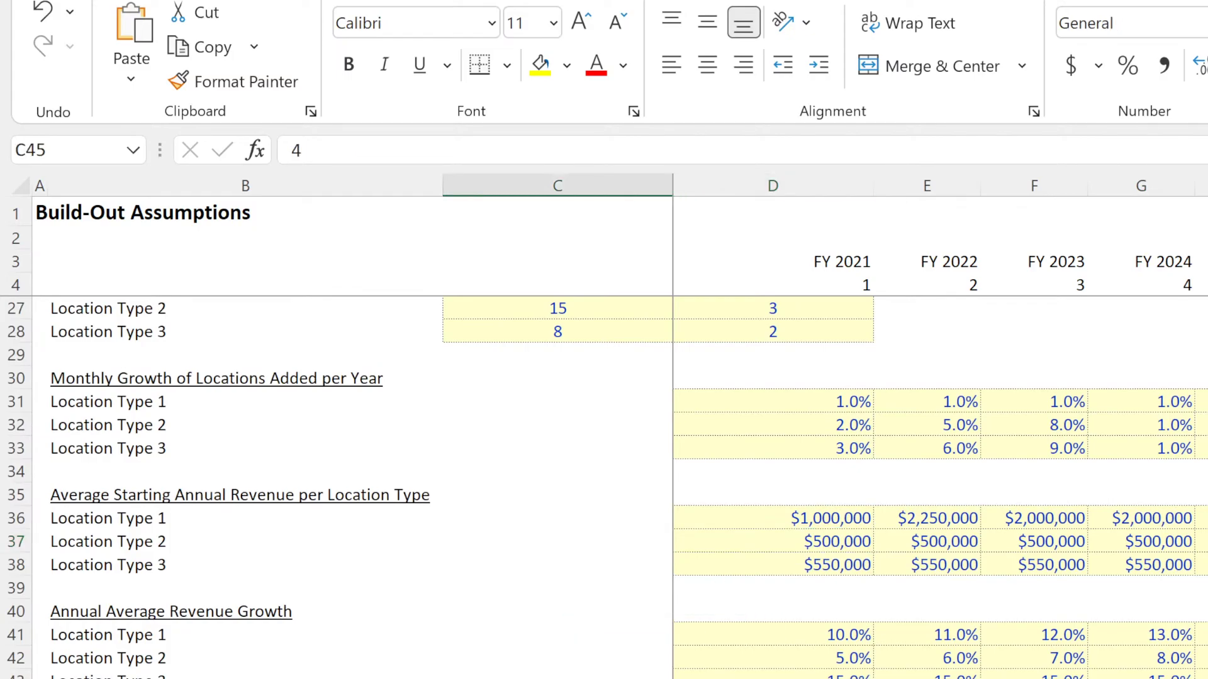
- Examine the annual average revenue growth for Location Type 1 and the average starting annual revenue for Location Types 1 and 2
click(802, 634)
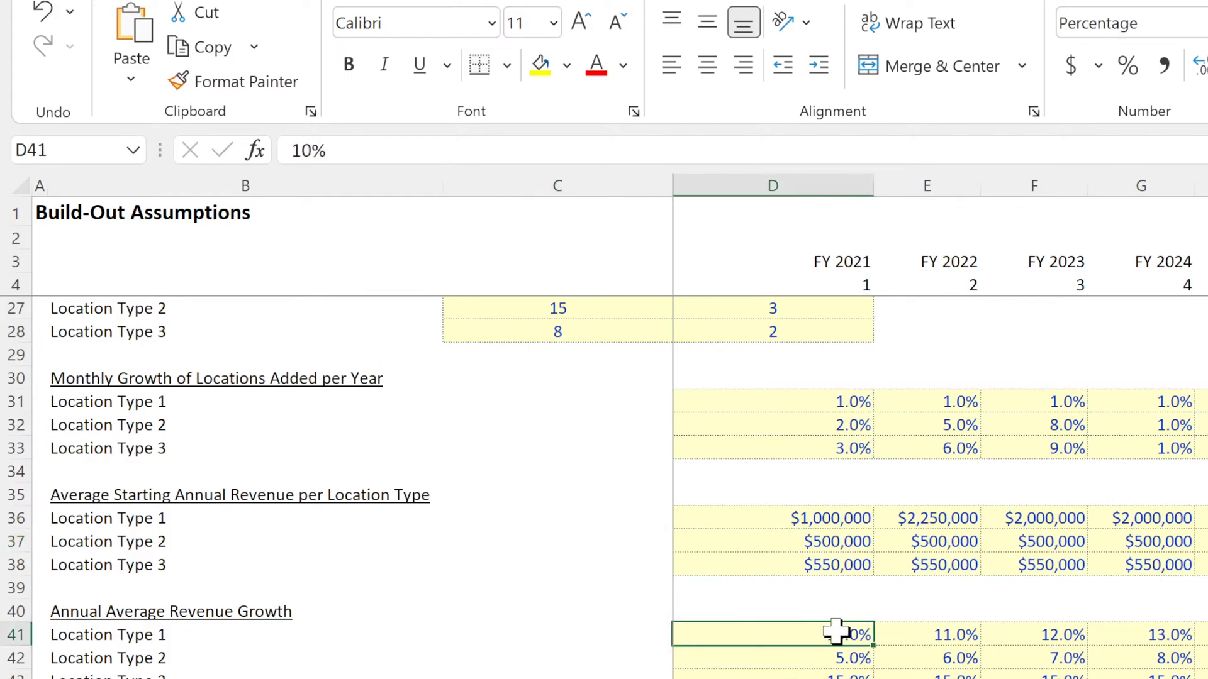
click(973, 636)
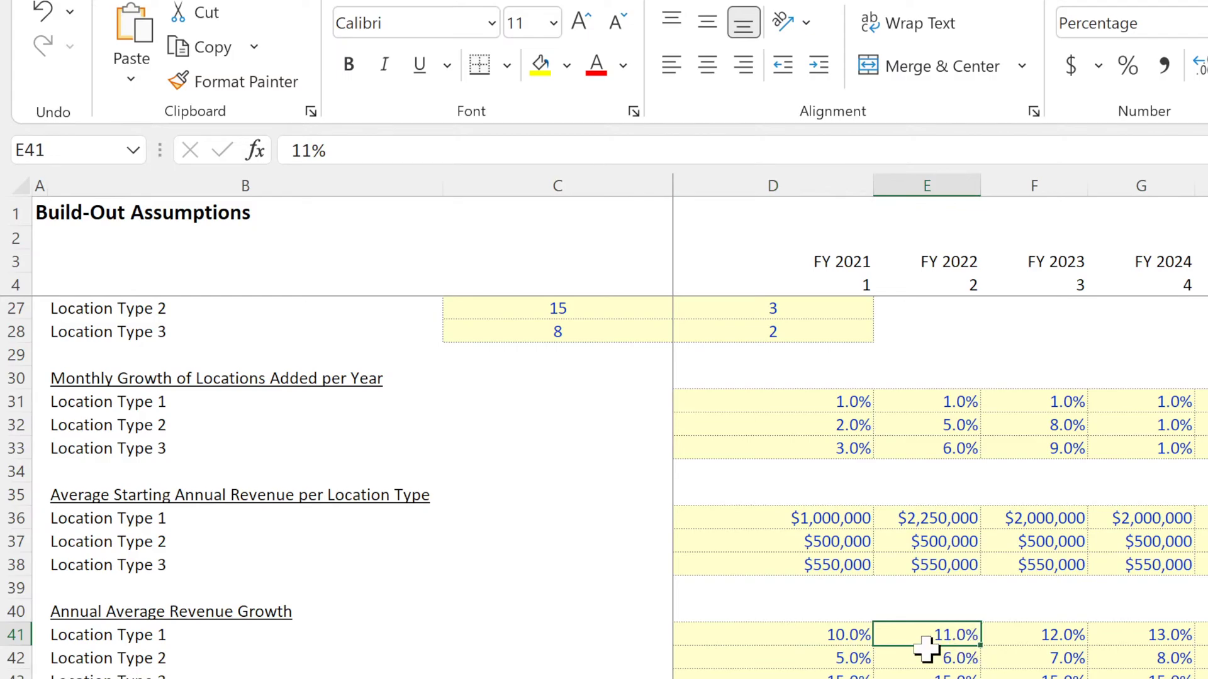
click(557, 678)
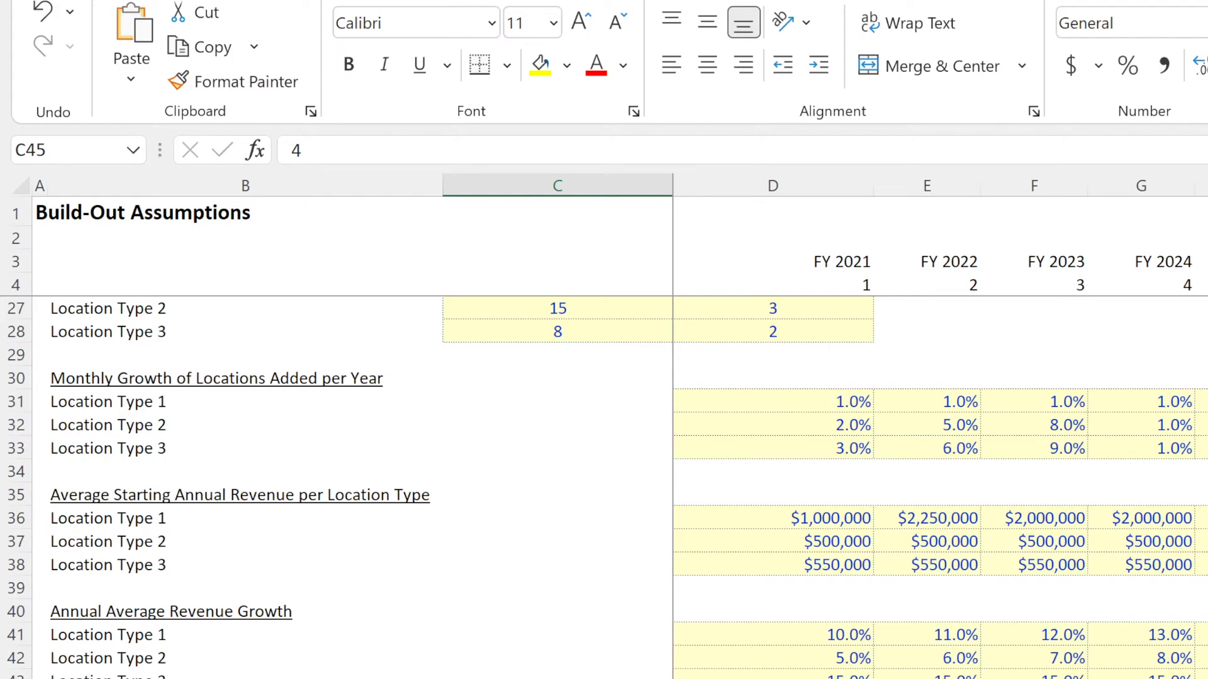
click(828, 517)
click(826, 542)
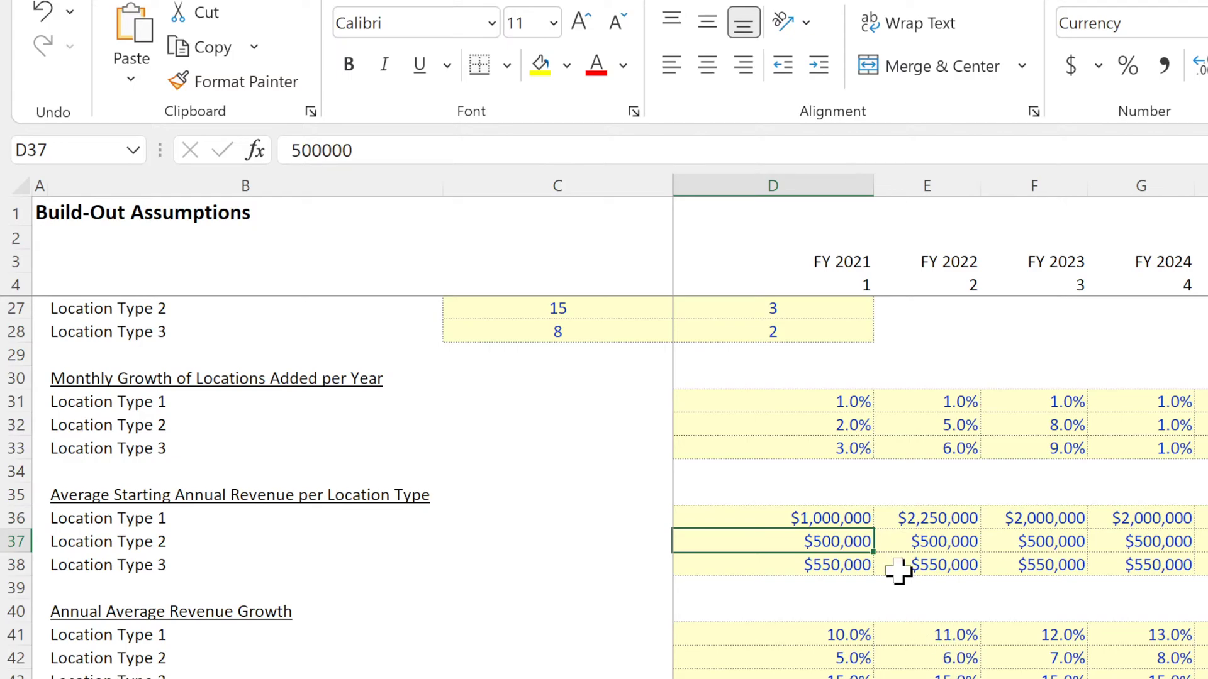
click(913, 519)
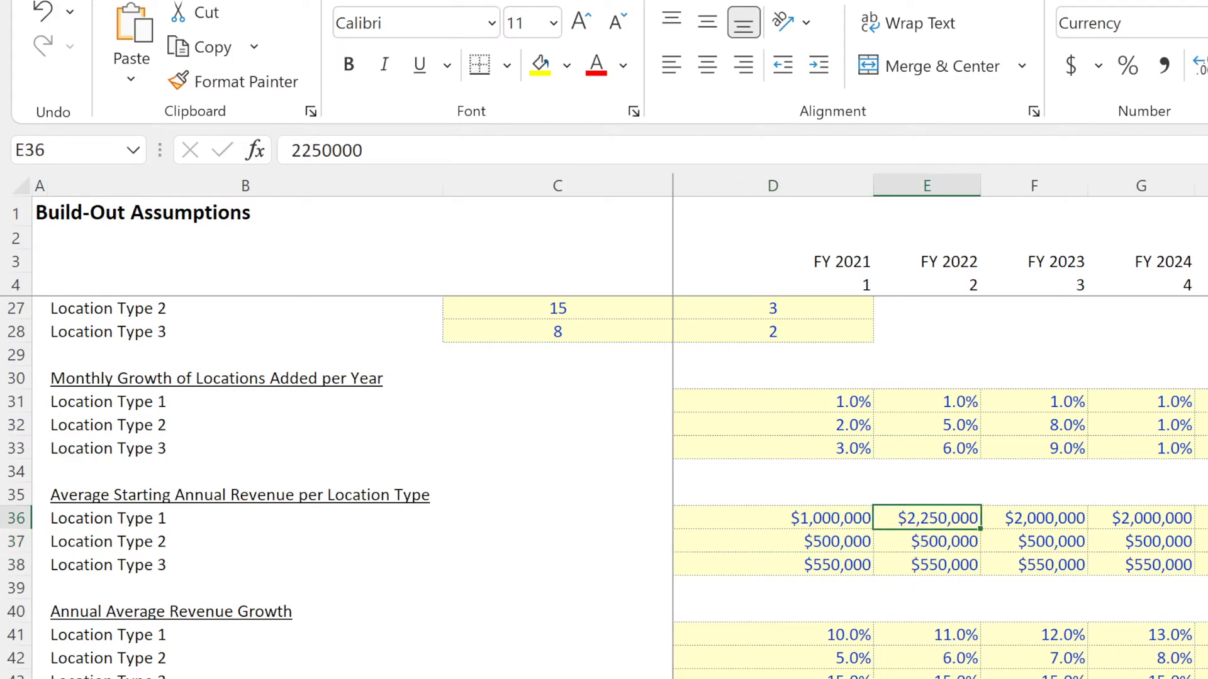
- Examine the FY 2021 percentage assumptions in D50 and D51, then return to the on-boarding start months in the Build-Out Assumptions
key(Down)
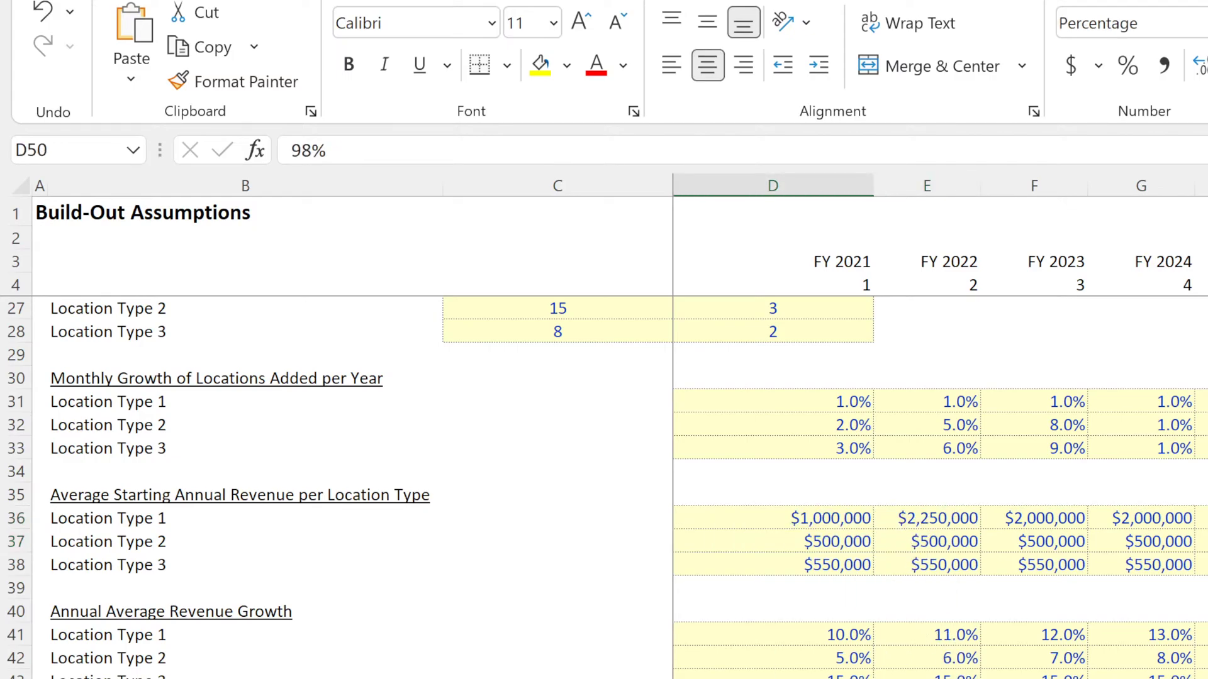
key(Down)
key(Up)
key(Up)
key(Down)
scroll(604, 484, up, 7)
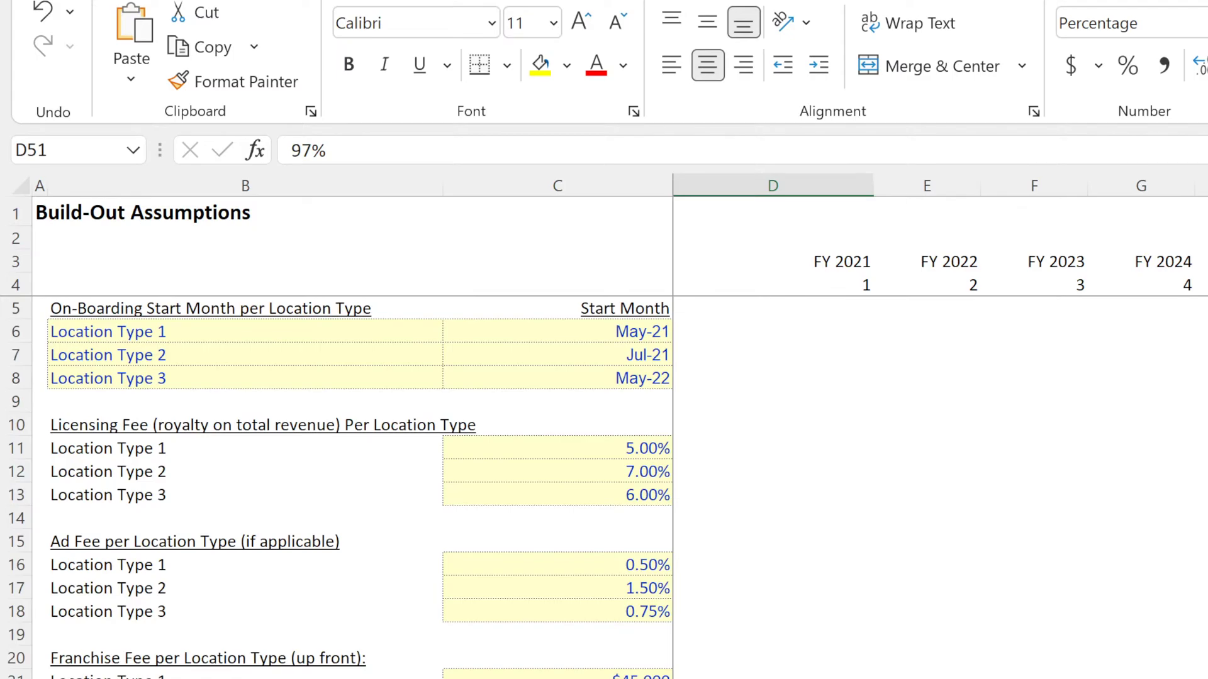
- Look over the setup costs per new franchise unit for the location types on the On-Boarding Costs sheet
key(ctrl+Page_Down)
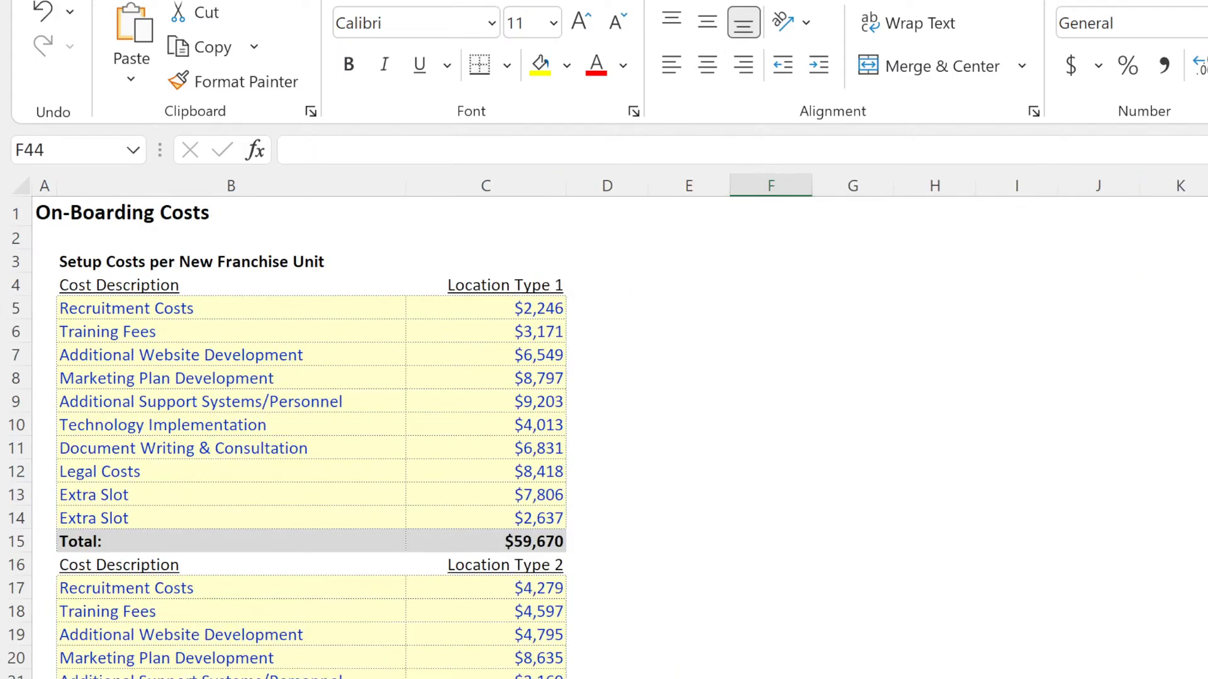
drag(523, 313, 470, 517)
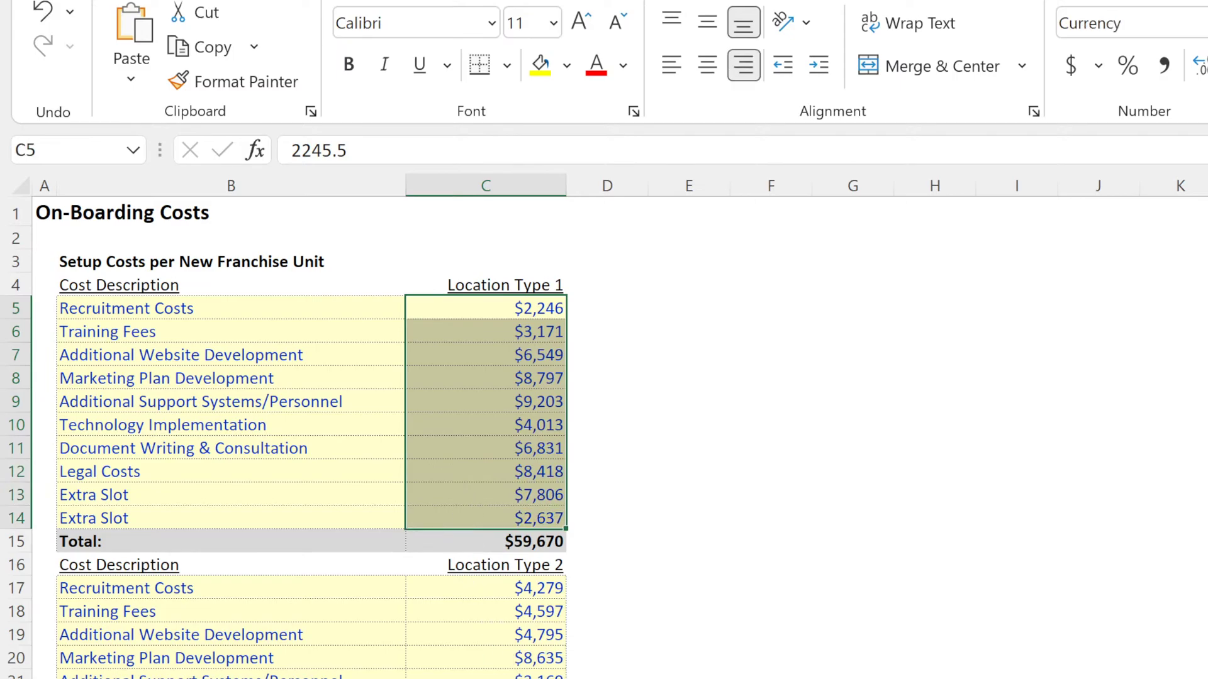
click(485, 678)
click(485, 678)
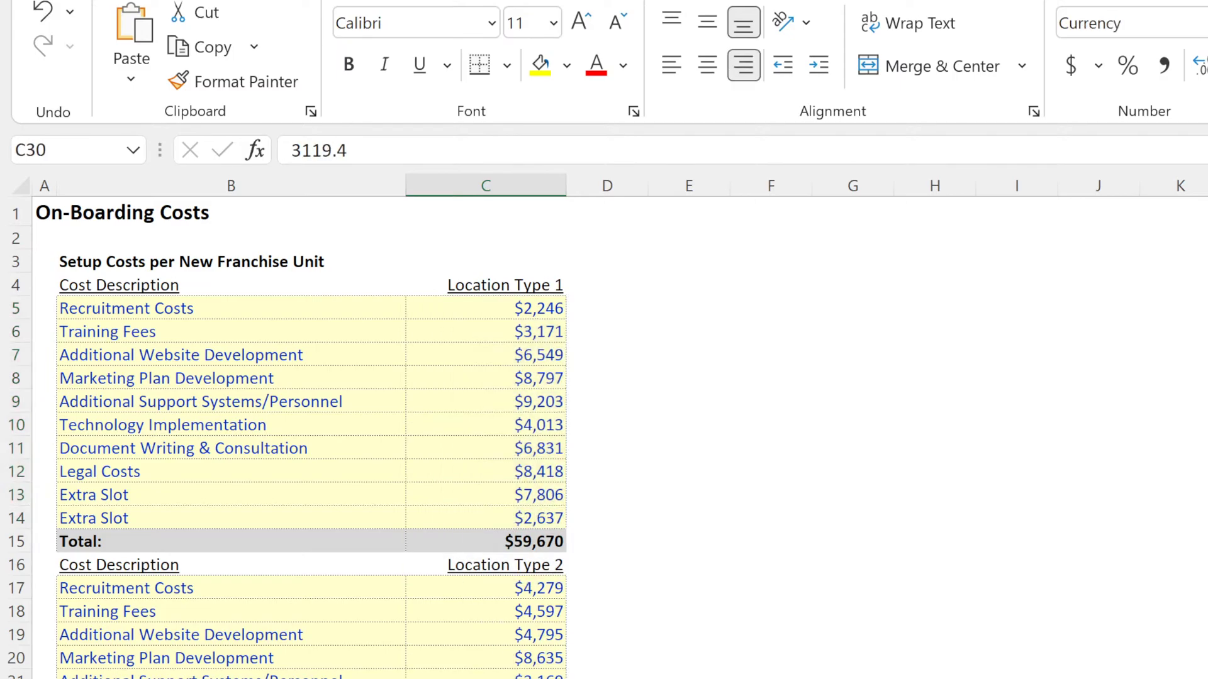
- Examine the ad spend, on-going tech support and extra slot amounts per location type on the Monthly Running Costs sheet
key(ctrl+Page_Down)
click(525, 291)
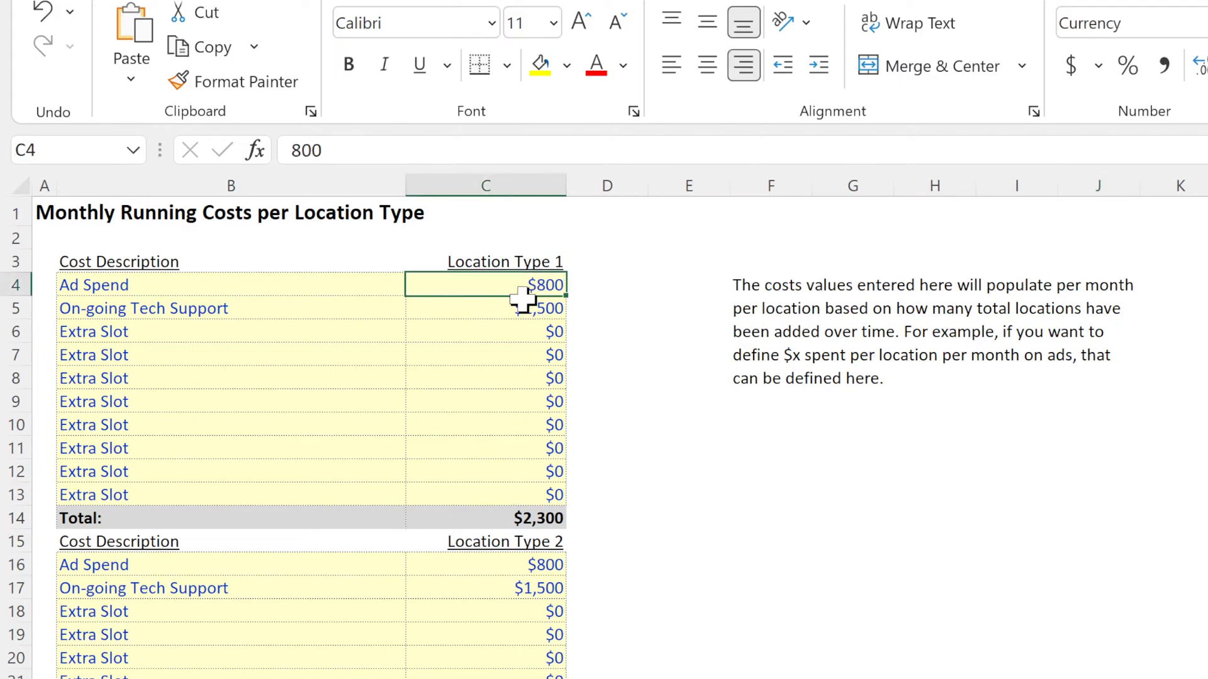
click(520, 308)
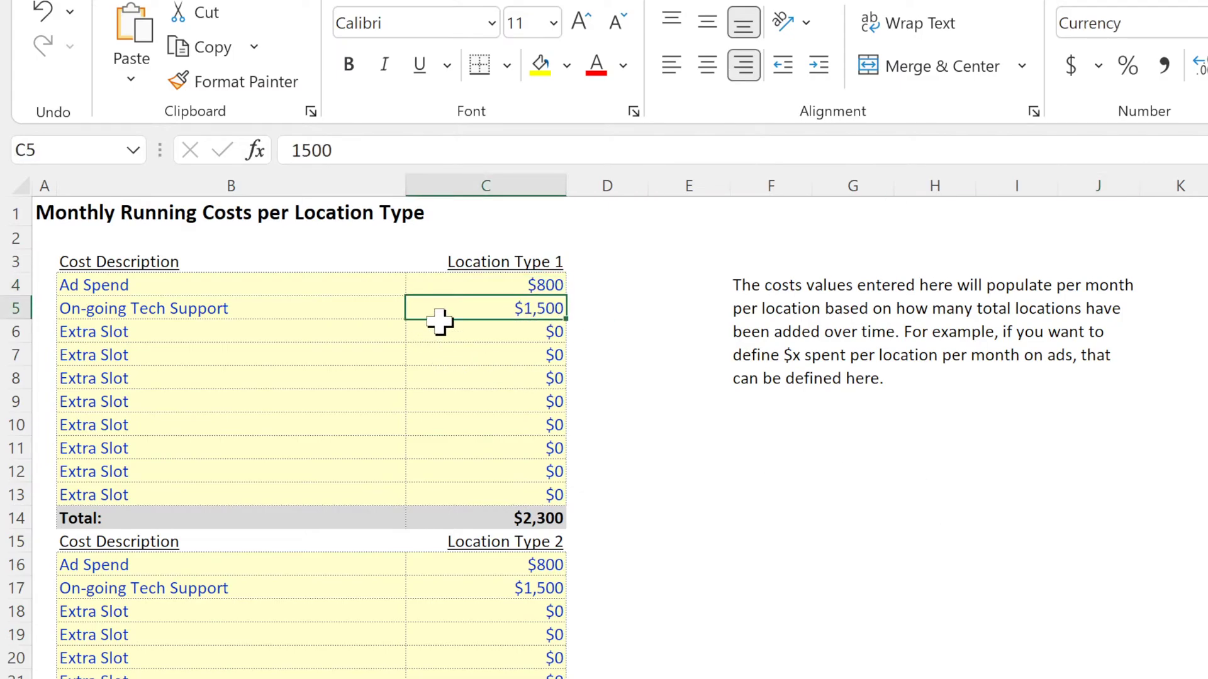
click(510, 284)
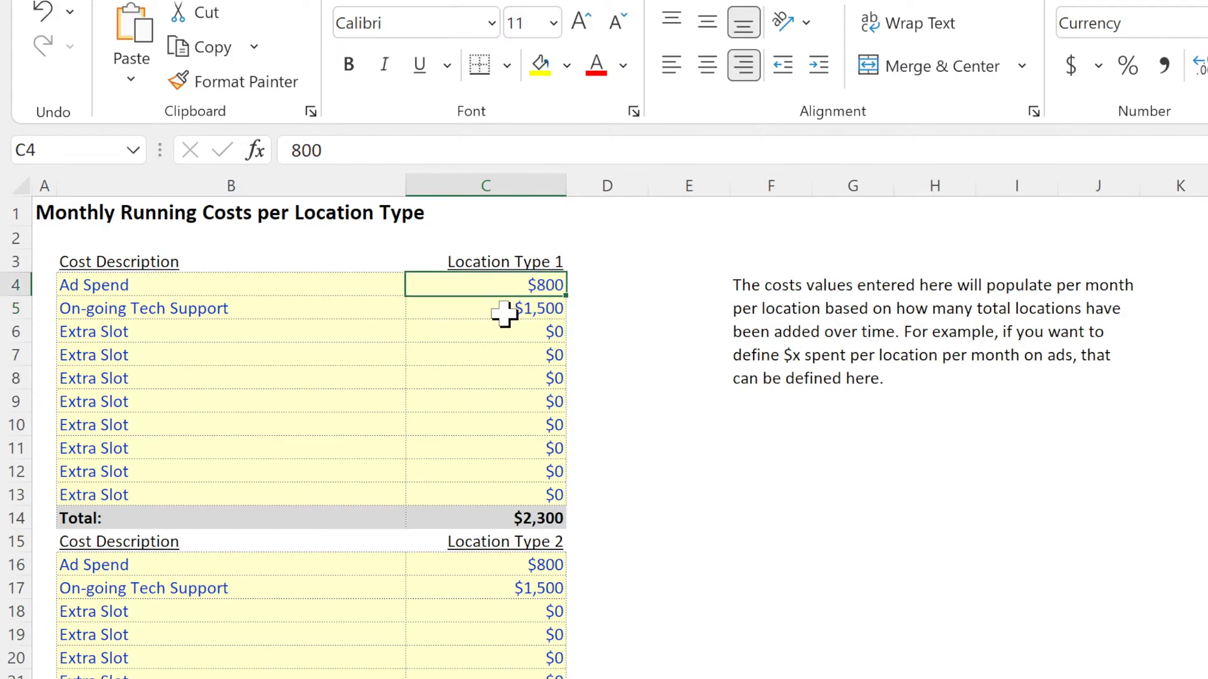
click(503, 312)
click(506, 401)
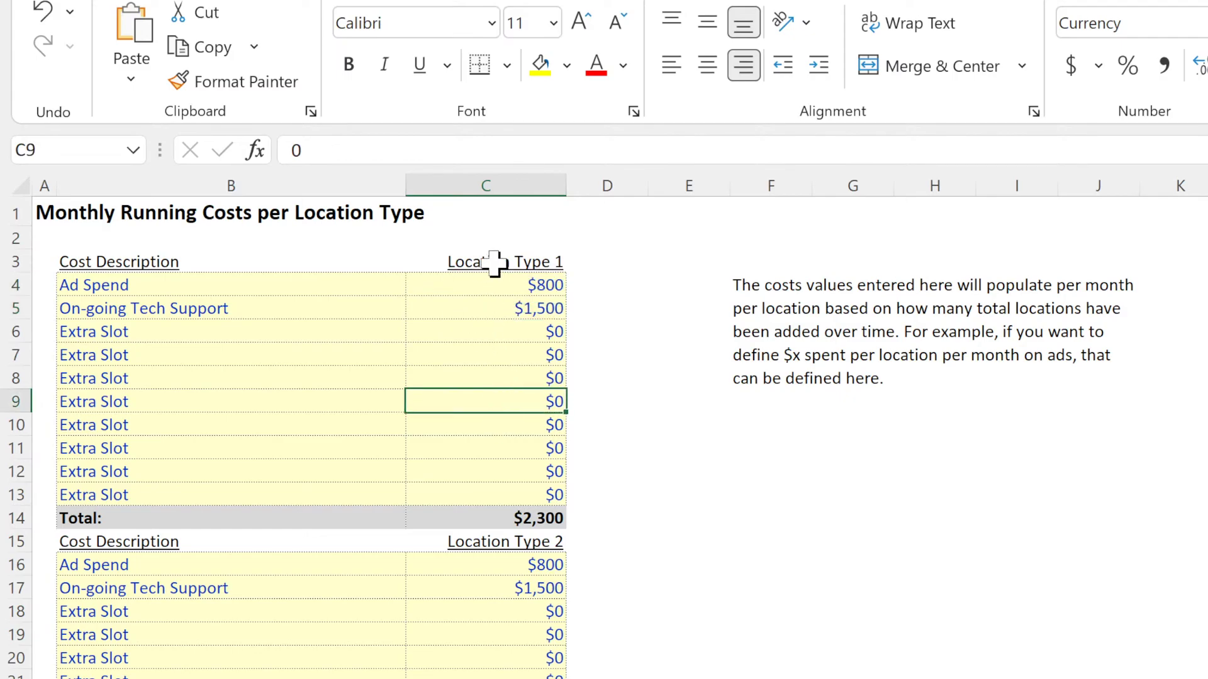
click(493, 613)
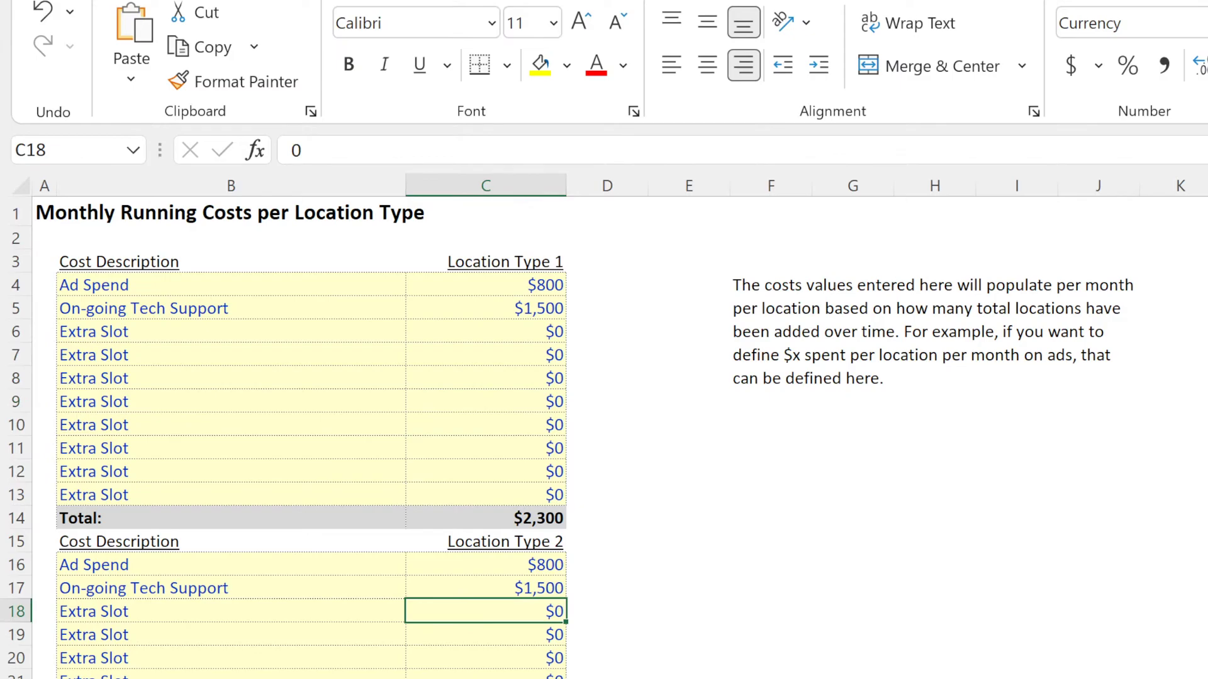
key(Down)
key(Down)
key(Down)
key(Down)
key(Down)
key(Down)
key(Down)
key(Down)
key(Down)
key(Down)
key(Down)
key(Down)
- Look through the S&M, G&A and R&D cost lines on the Fixed Monthly Costs by Year sheet
key(ctrl+Page_Down)
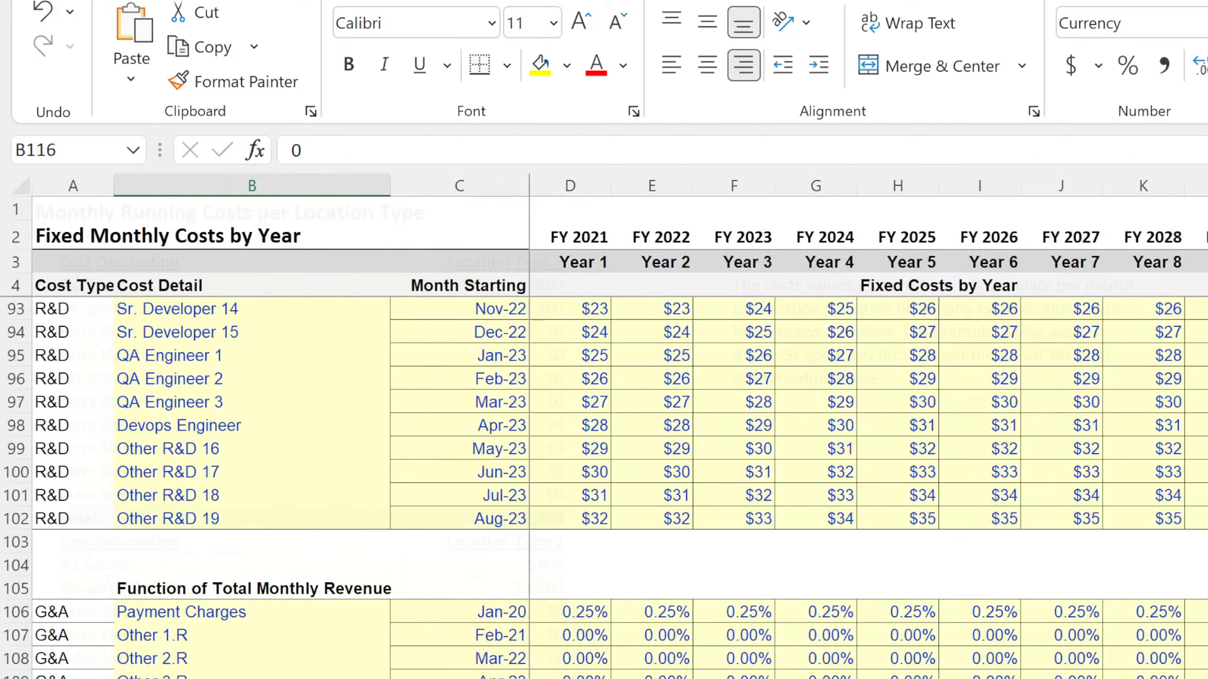
scroll(604, 428, up, 20)
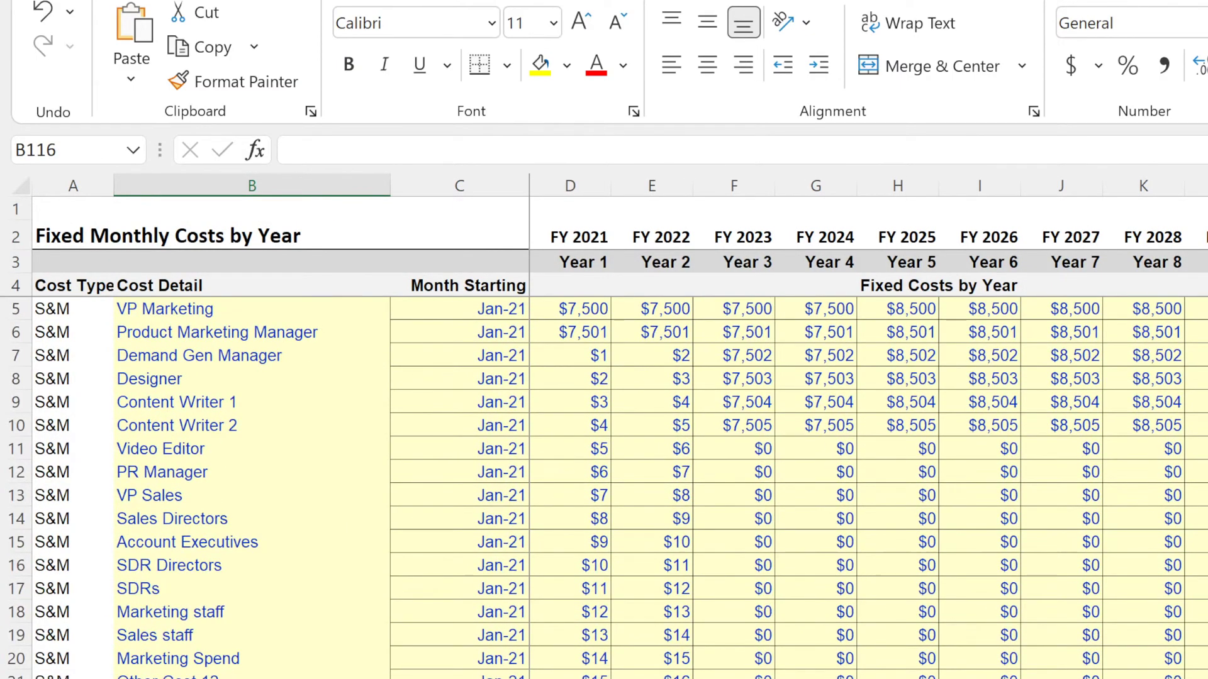
scroll(154, 400, down, 18)
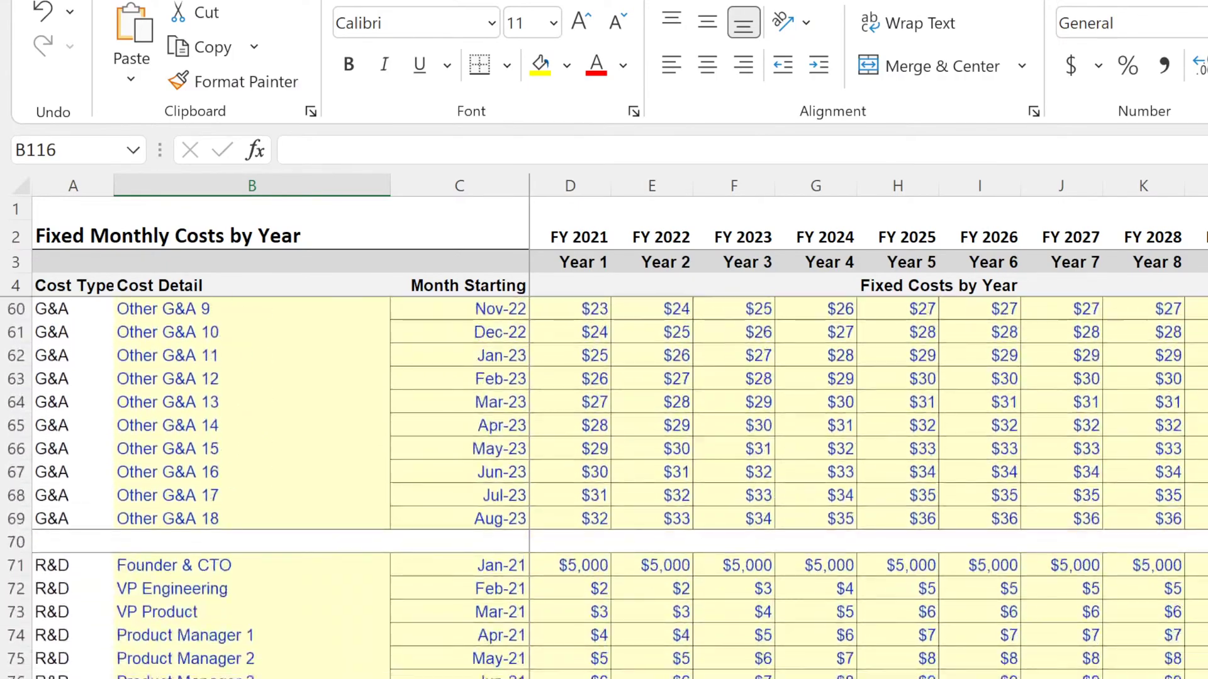
scroll(604, 484, up, 18)
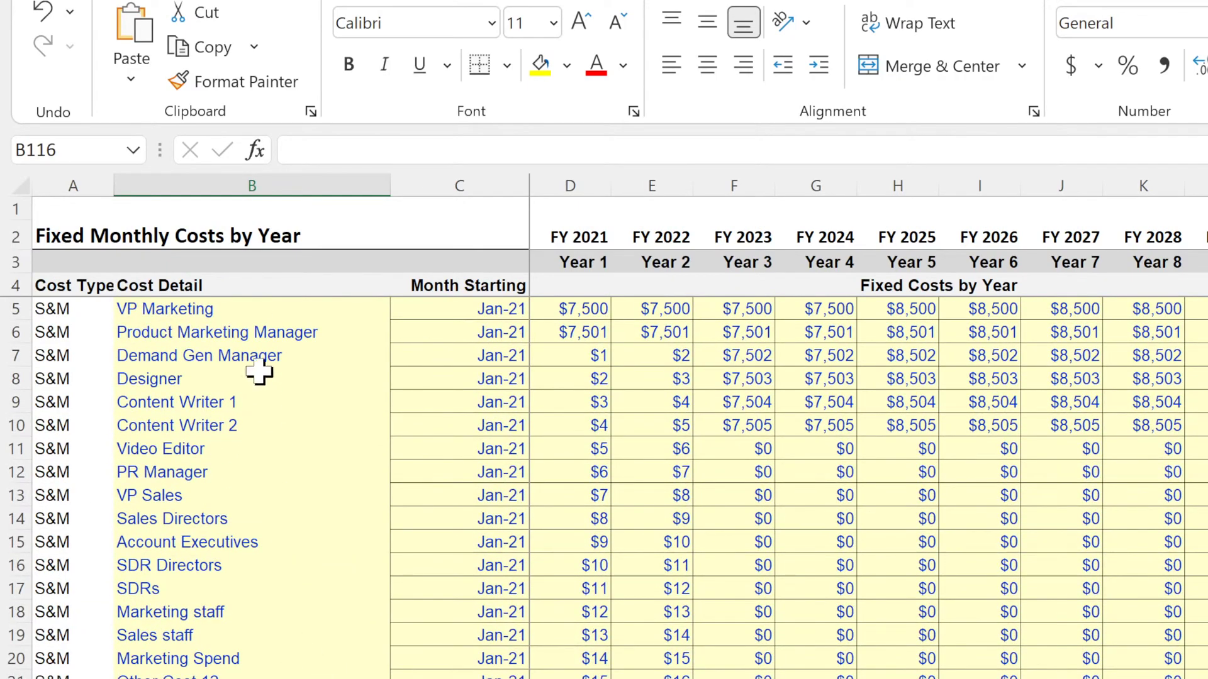
scroll(754, 619, down, 11)
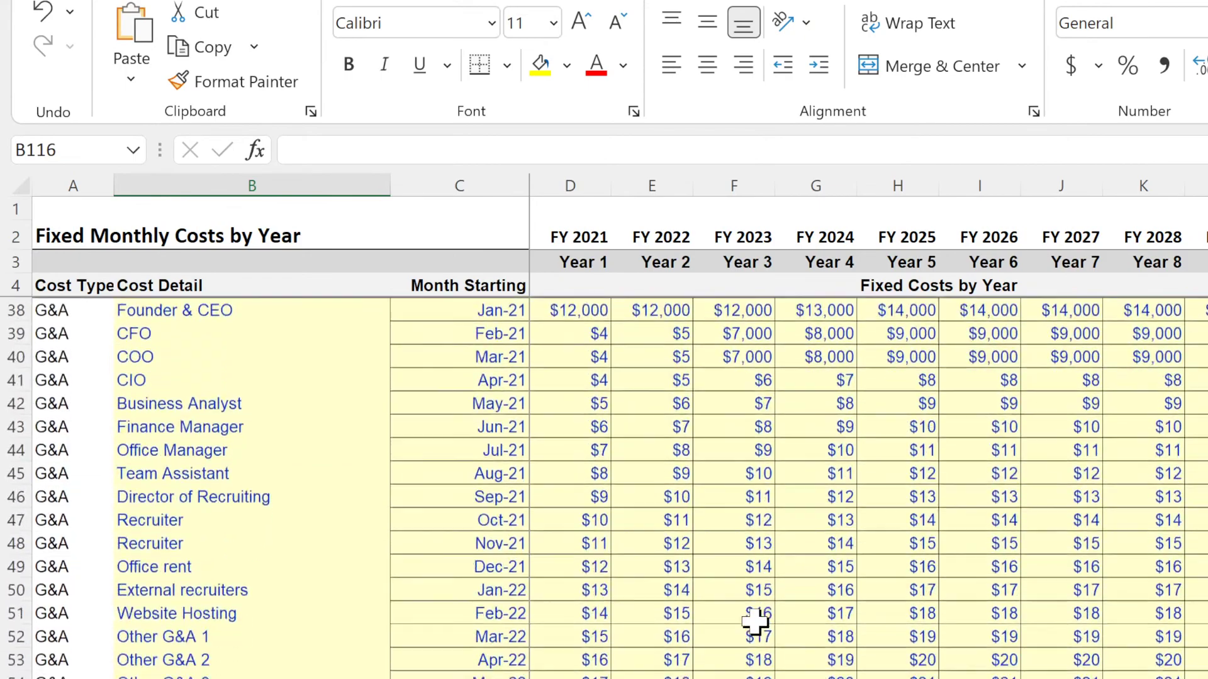
scroll(758, 623, up, 11)
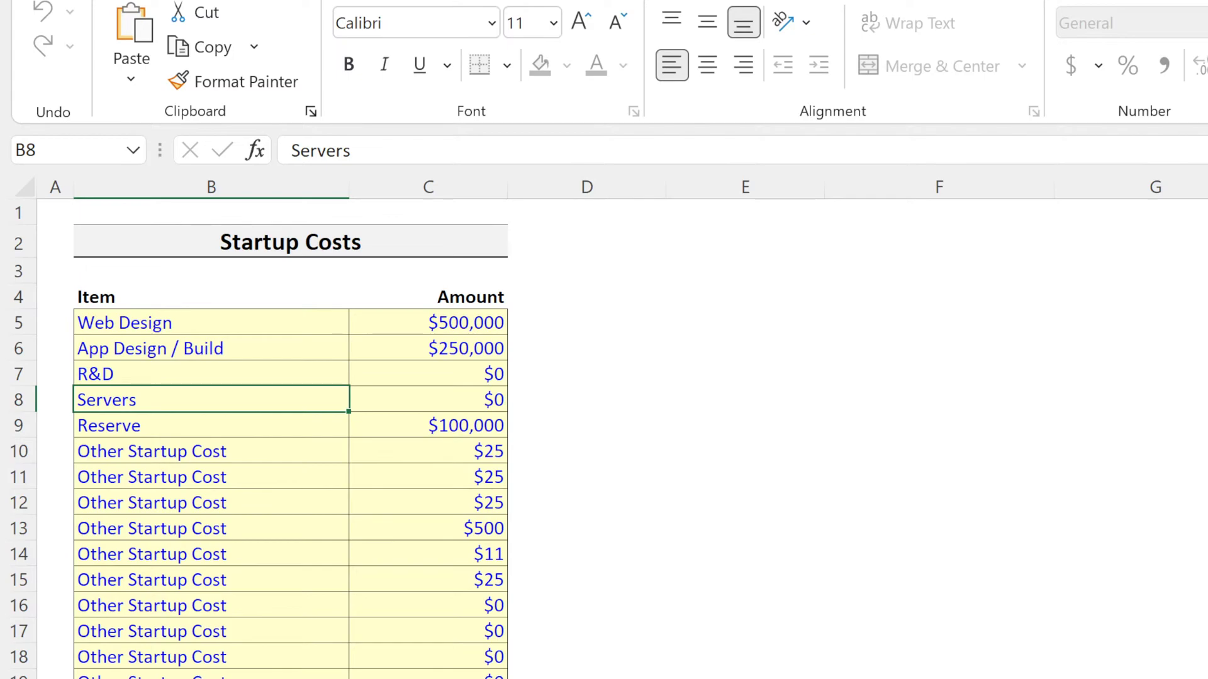
- Examine the Startup Costs amounts from Web Design through the other startup costs, then open the 10-Year Project Summary
click(745, 657)
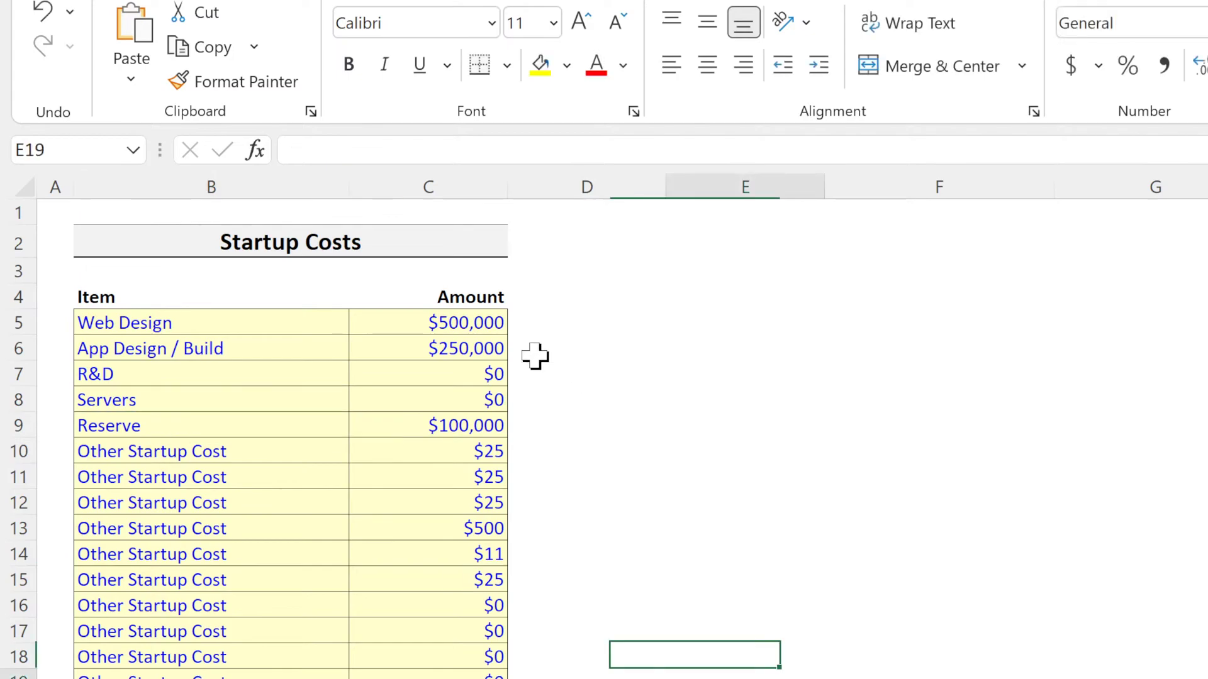
drag(464, 320, 482, 580)
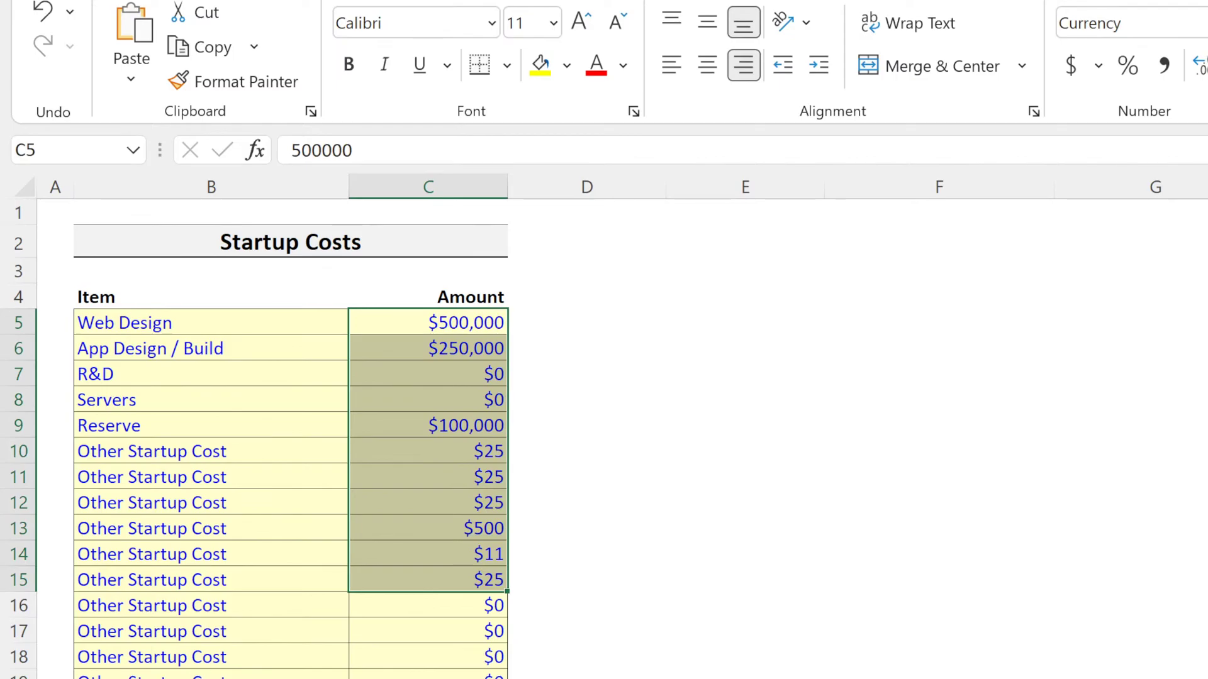
key(ctrl+Page_Down)
key(ctrl+Page_Down)
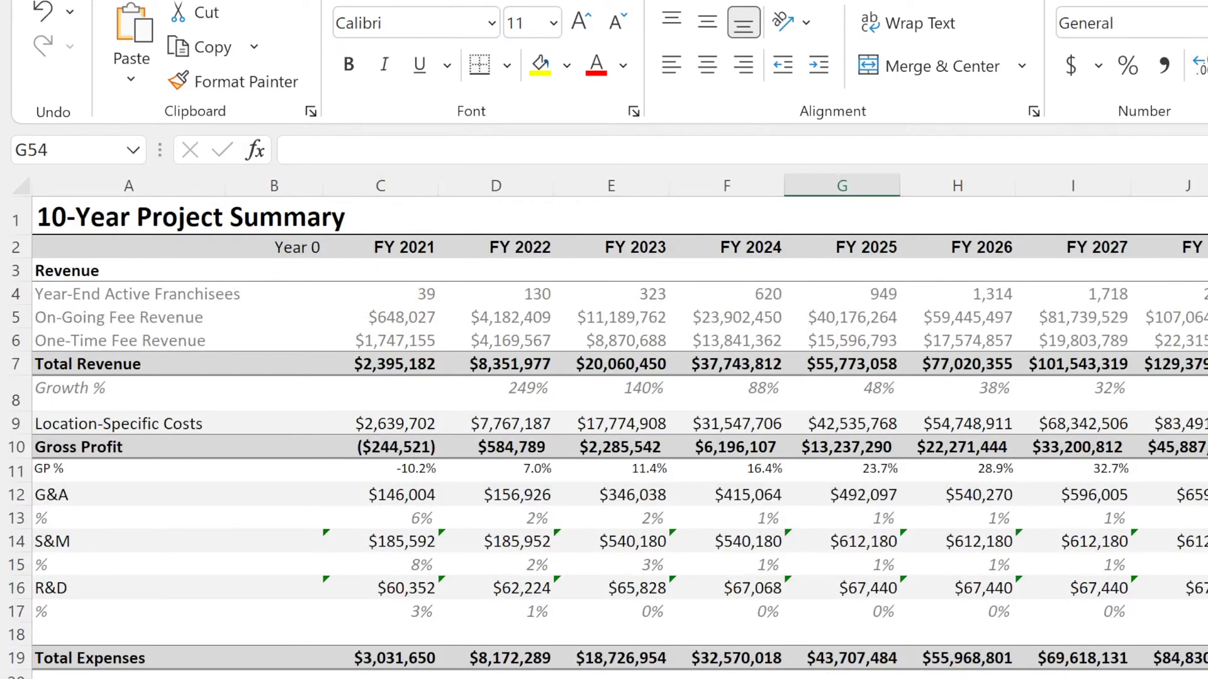
- Review the 5-Year Monthly Pro-Forma from the Locations section through Revenues and Fees to Location Specific Costs
key(ctrl+Page_Down)
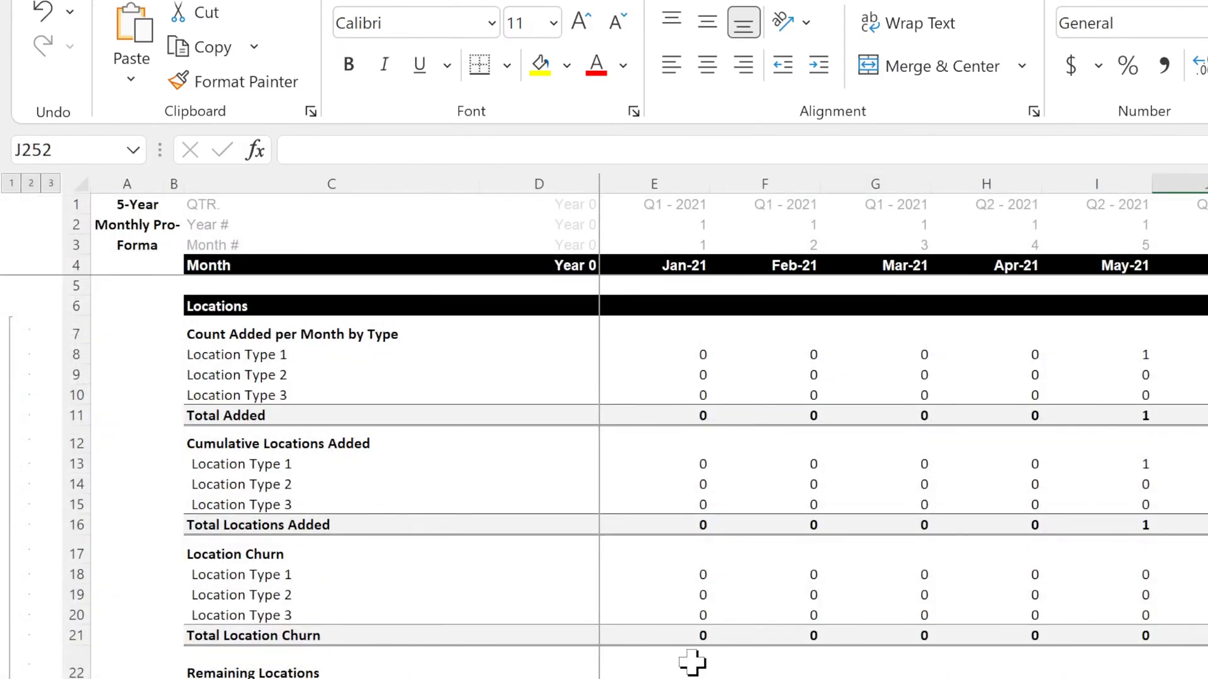
scroll(715, 532, down, 4)
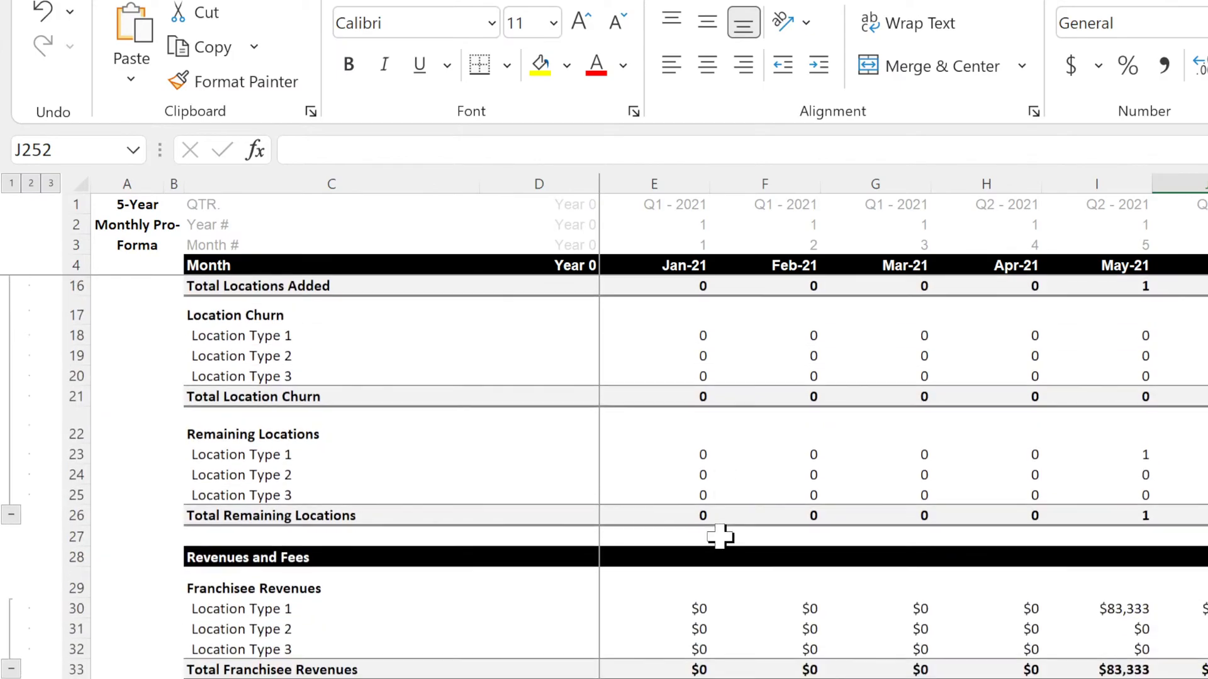
scroll(717, 533, up, 2)
scroll(719, 535, down, 6)
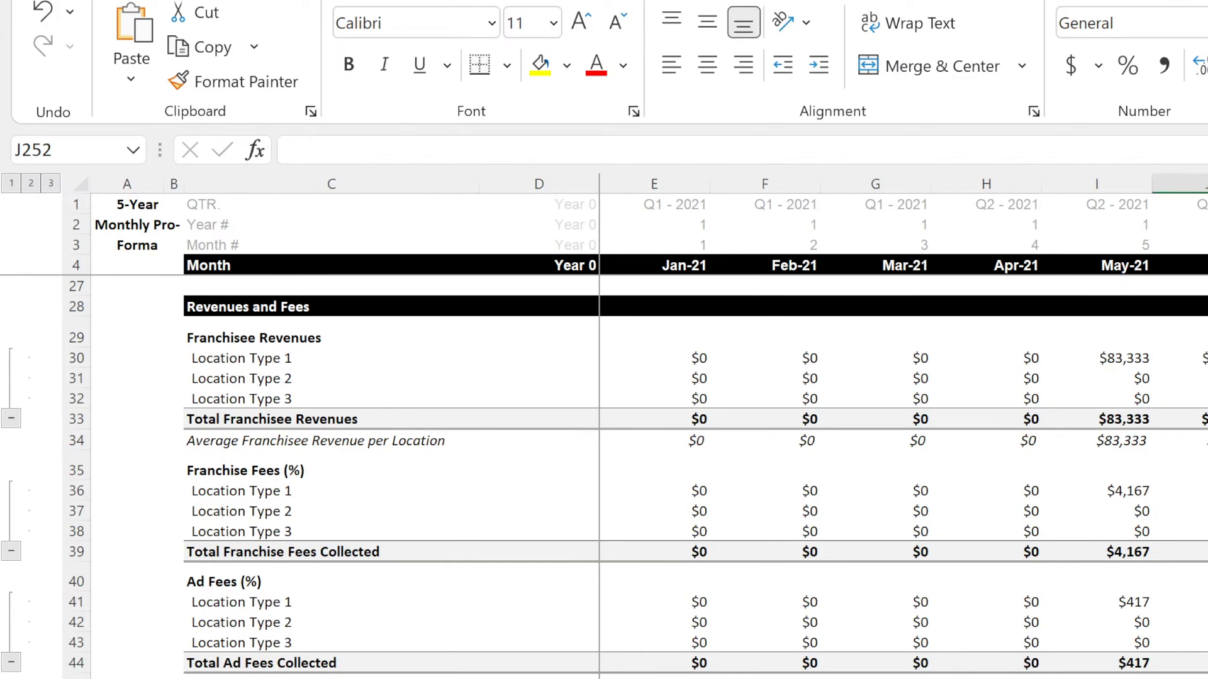
scroll(654, 629, down, 7)
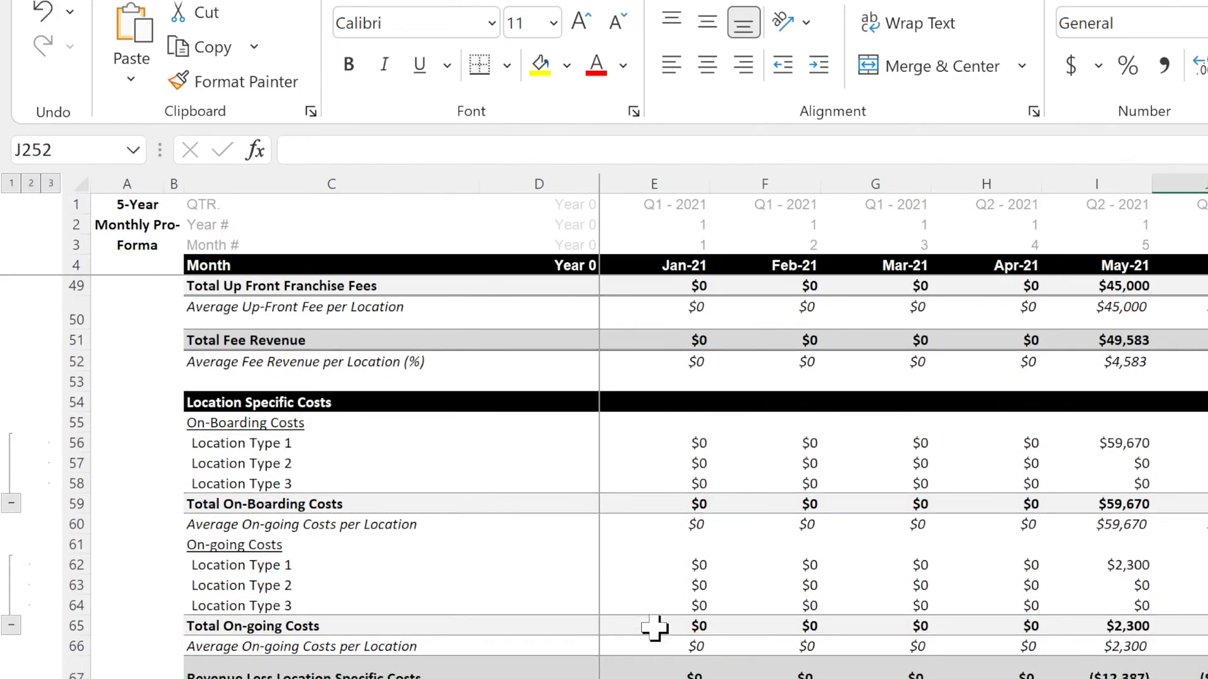
- Set Location Type 1's on-boarding start month to Jan-21 in the Build-Out Assumptions and open the start month choices for Location Type 2
key(ctrl+Page_Up)
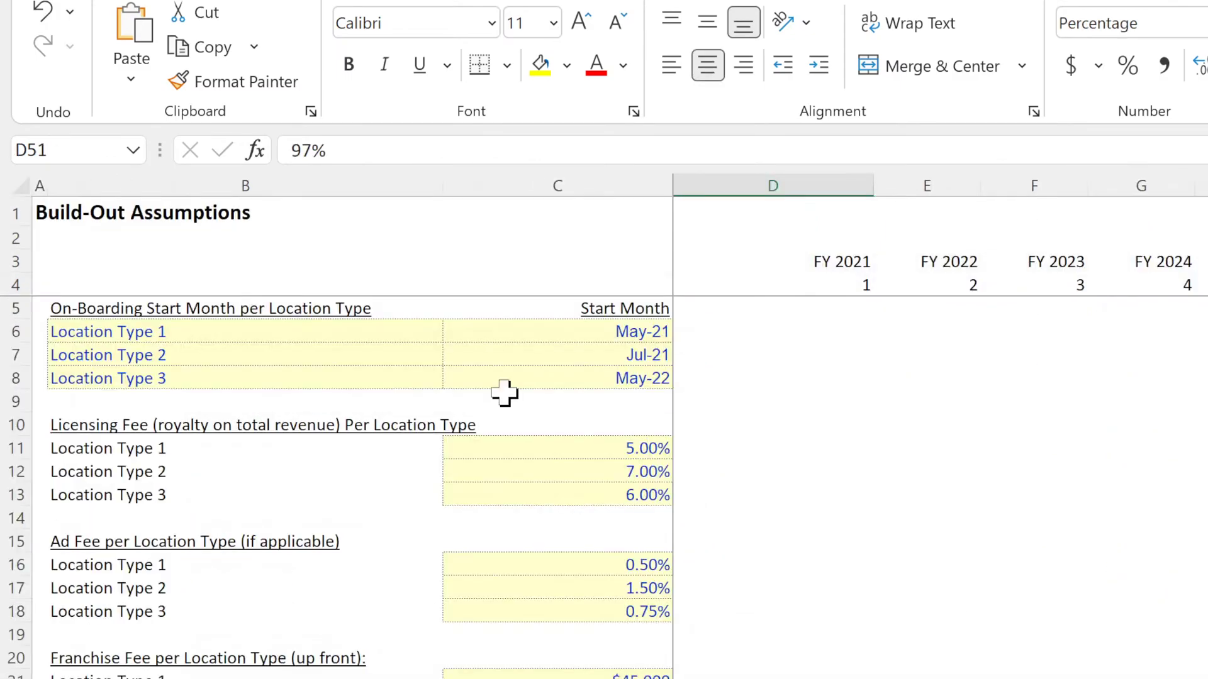
click(616, 330)
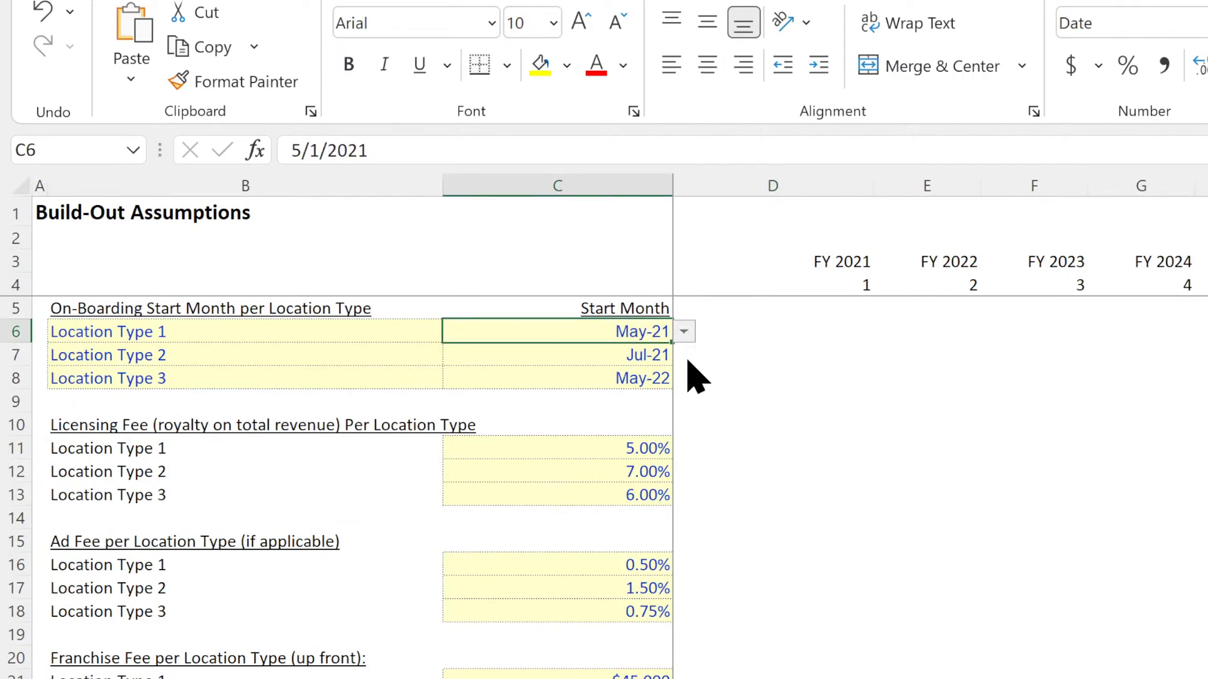
text(1/1/21)
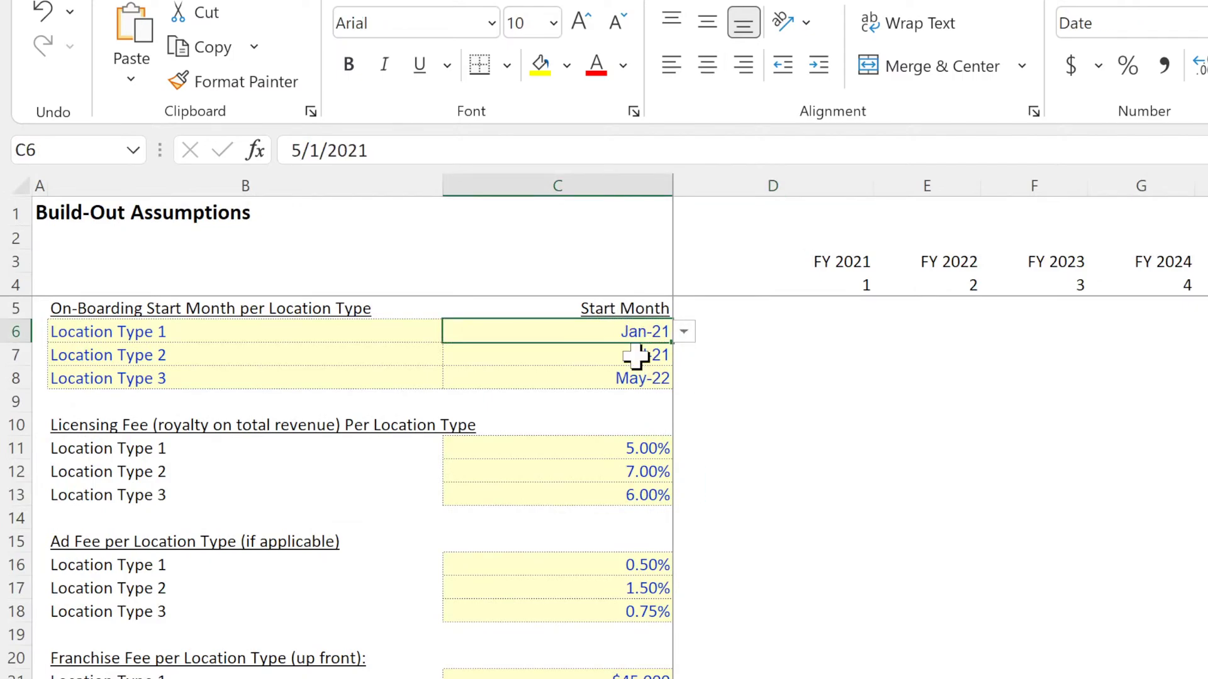
key(Return)
click(692, 354)
click(669, 352)
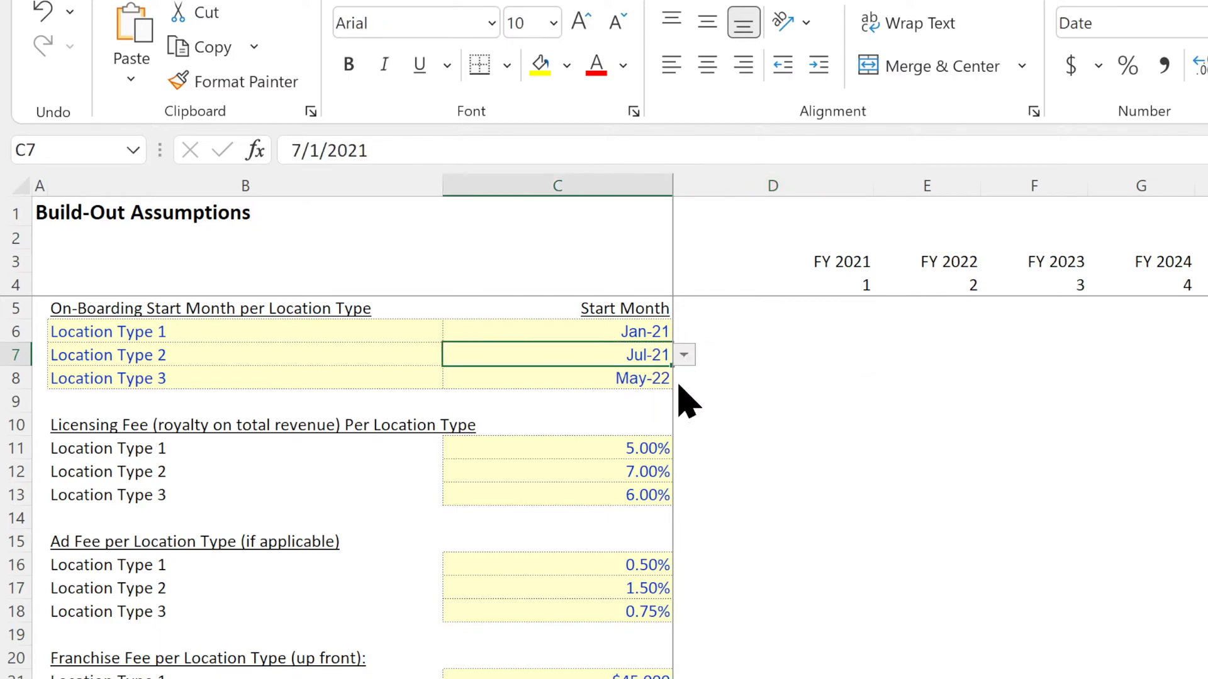
click(683, 355)
click(629, 393)
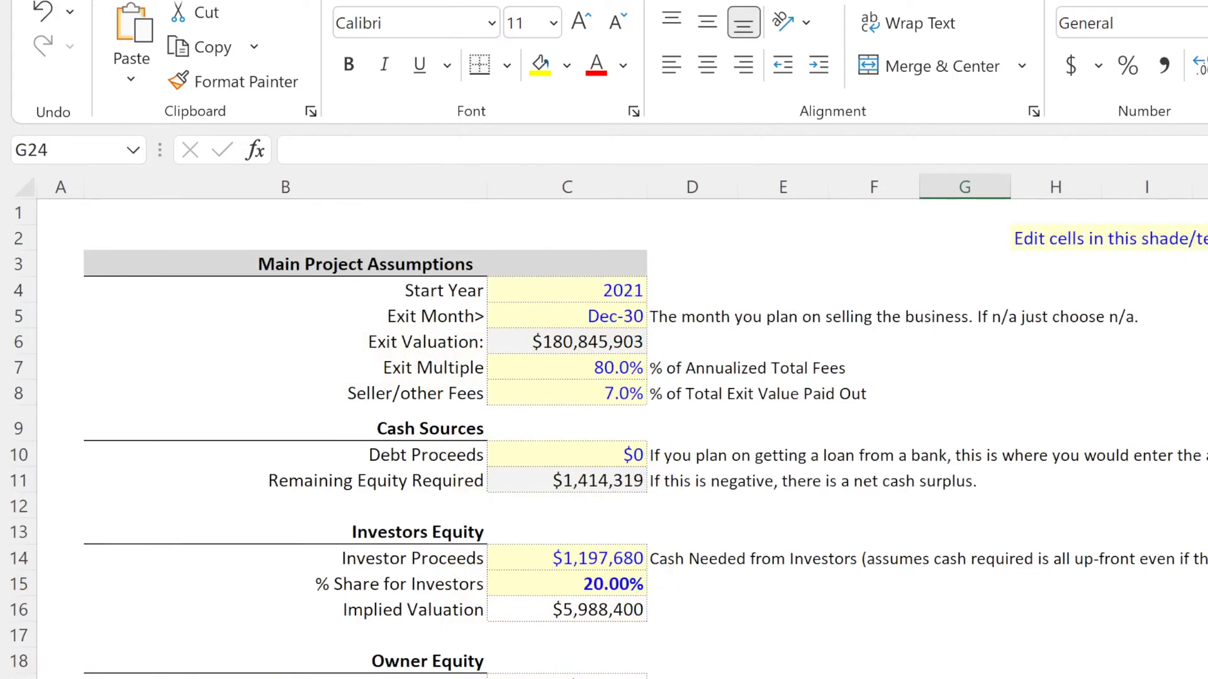
- Examine the Start Year in the Main Project Assumptions
click(576, 290)
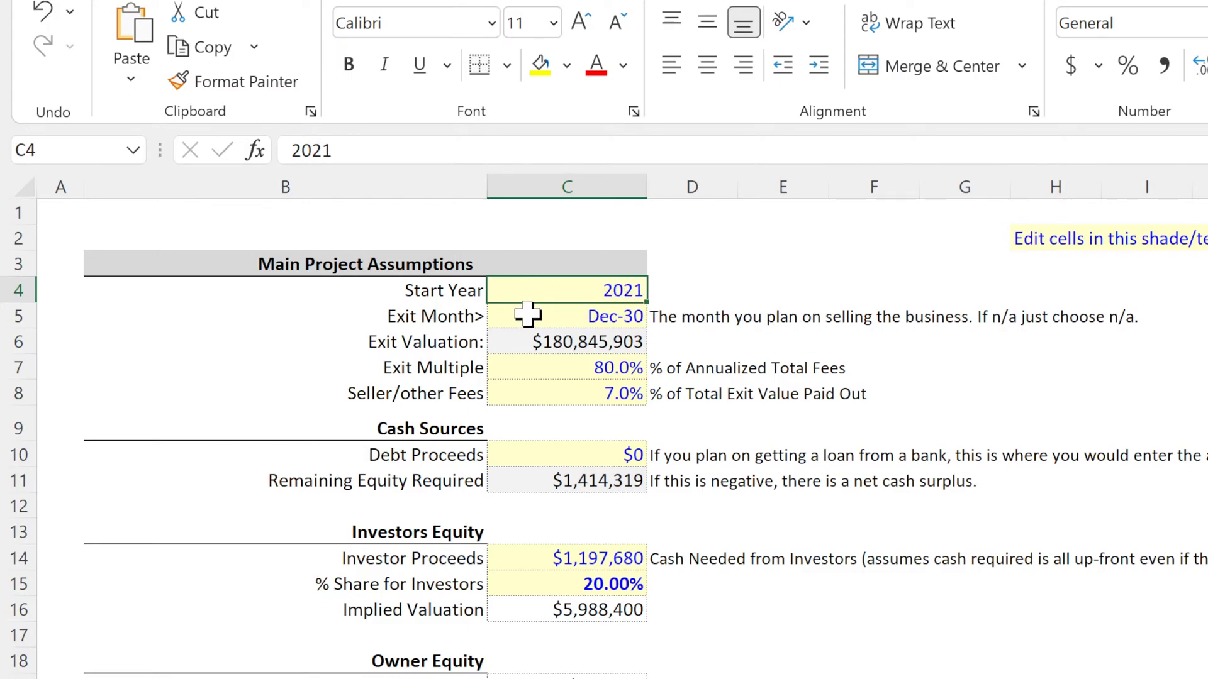
drag(444, 289, 596, 291)
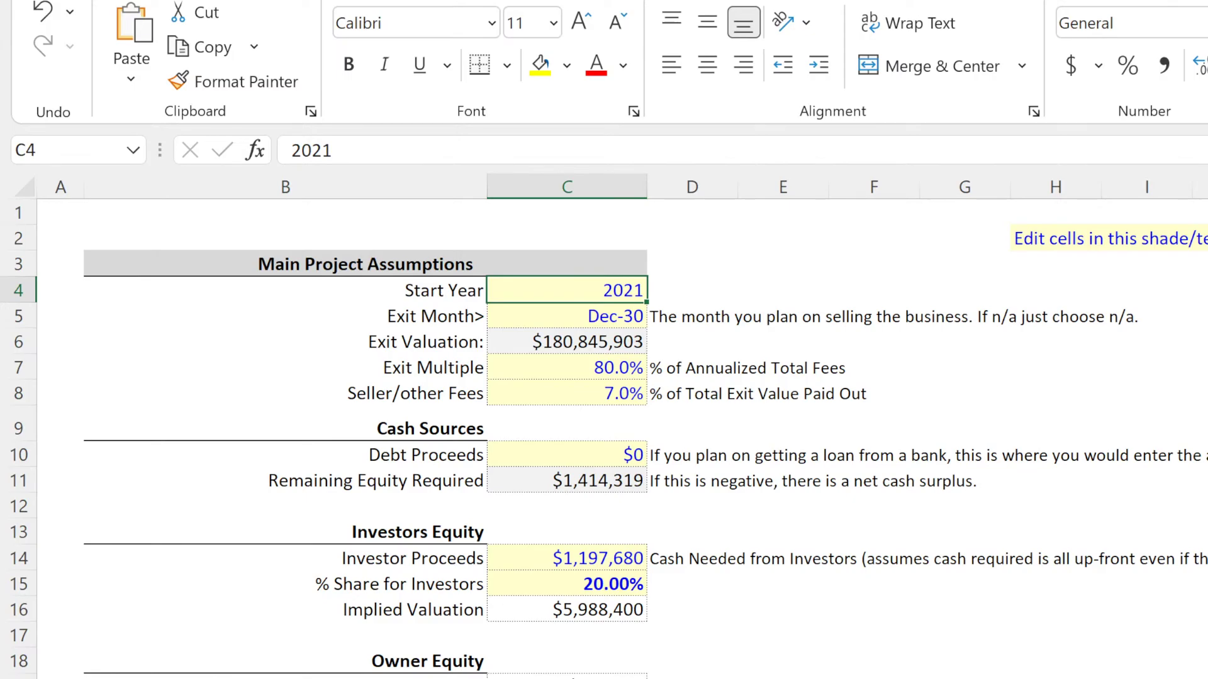
- Review the on-boarding start months of the three location types in the Build-Out Assumptions
key(ctrl+Page_Down)
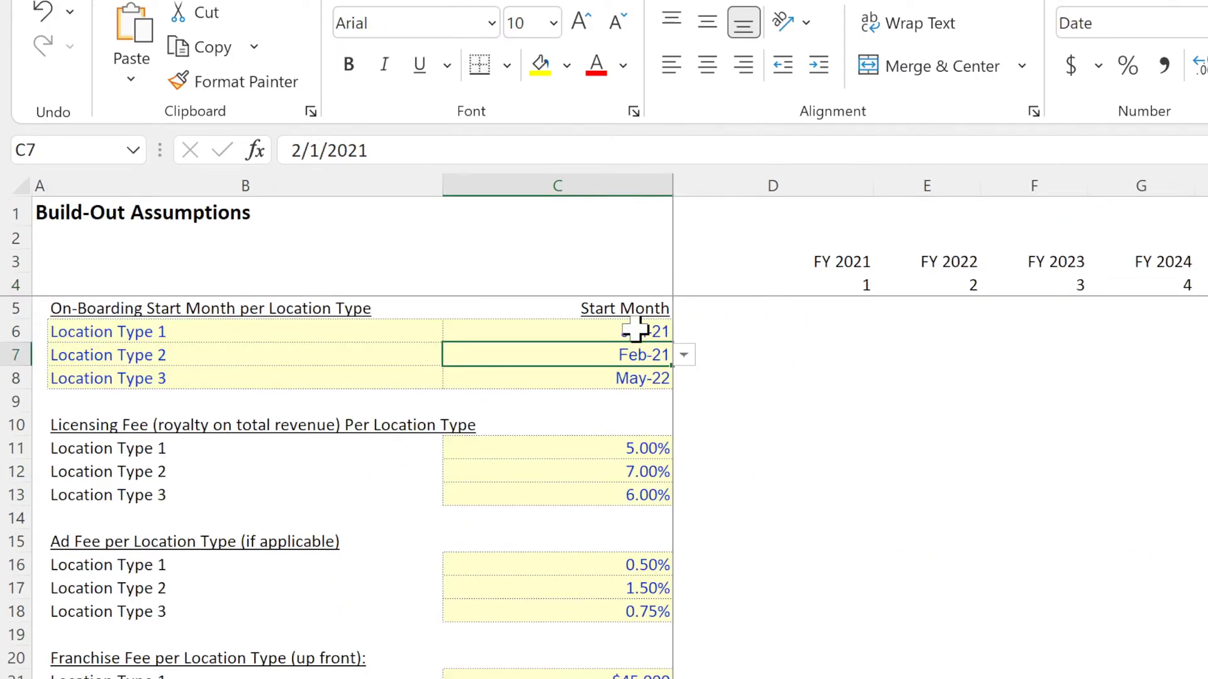
key(Up)
key(Down)
key(Down)
key(Up)
key(Up)
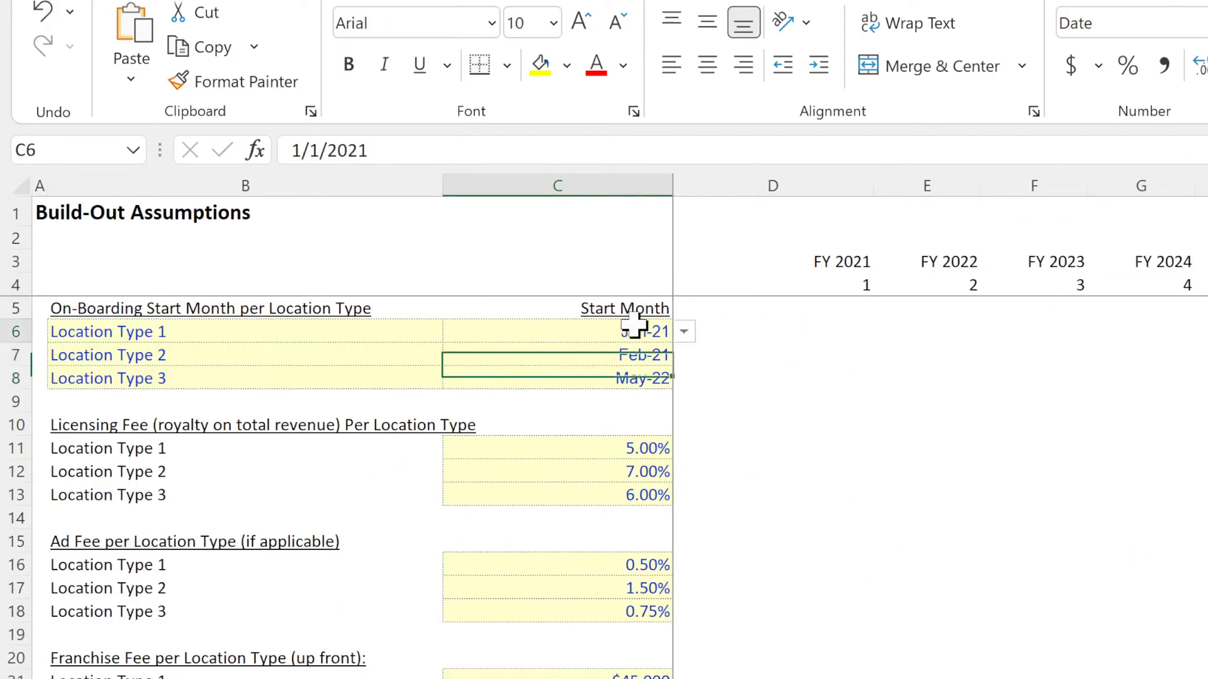
click(616, 352)
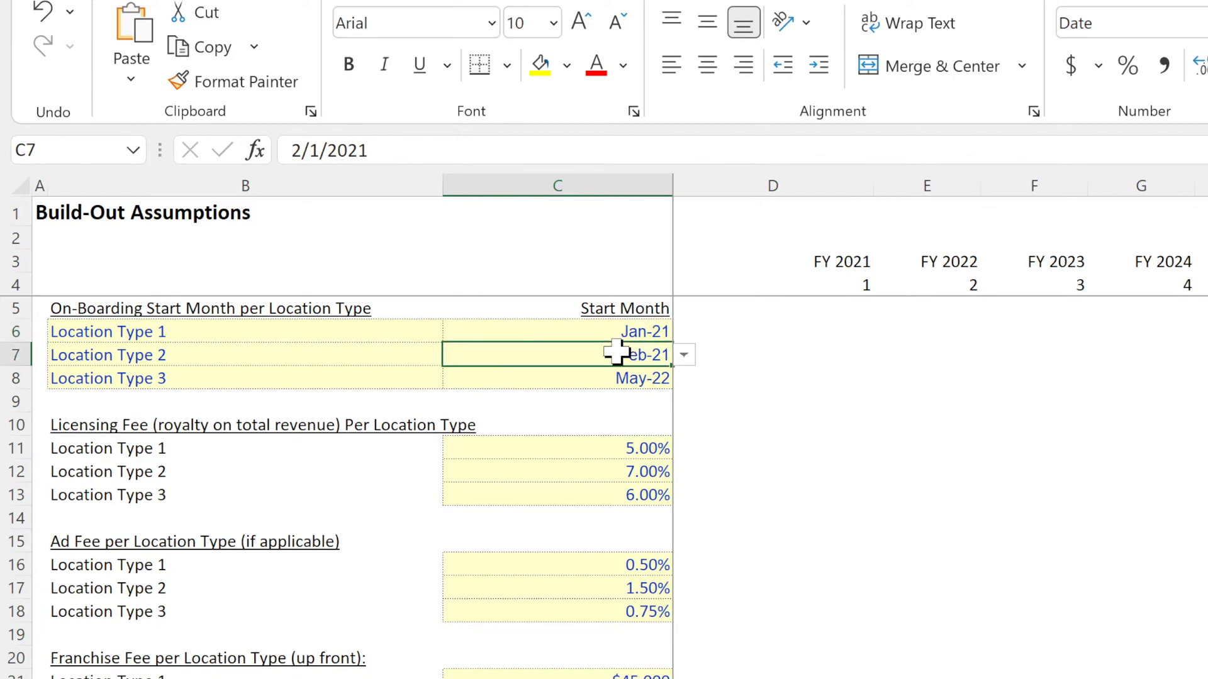
click(636, 334)
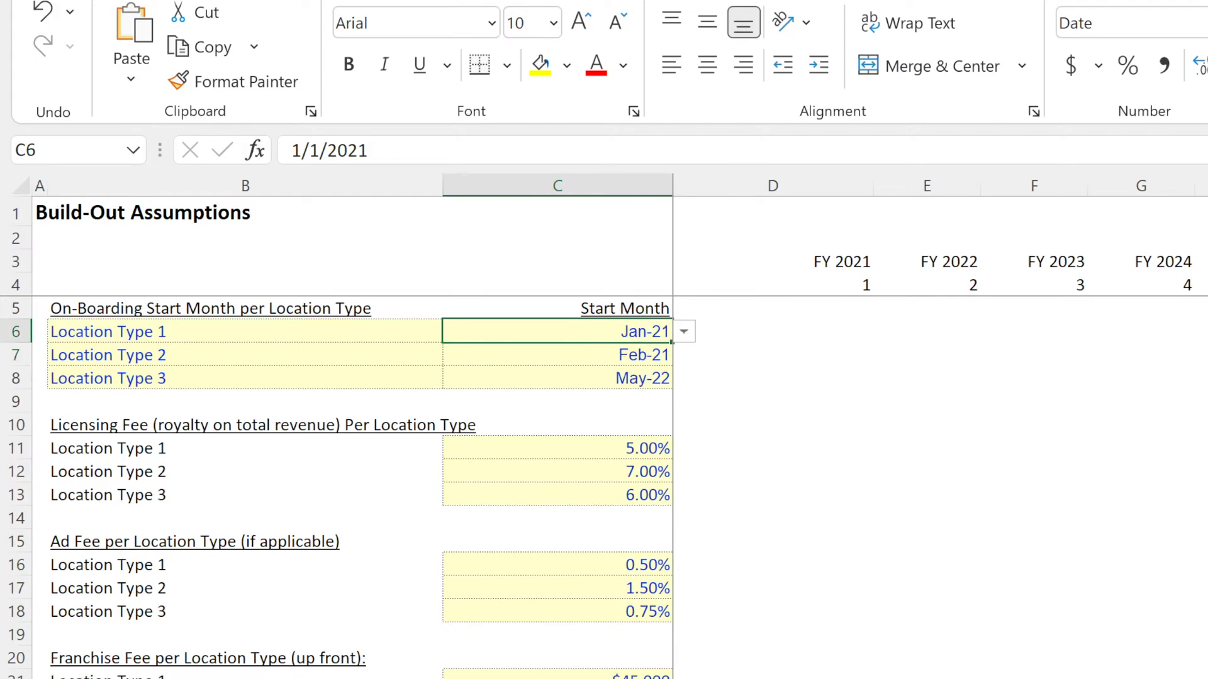
- Review the fee revenue and Location Specific Costs sections of the 5-Year Monthly Pro-Forma, ending at the Jan-21 formula in row 70
key(ctrl+Page_Up)
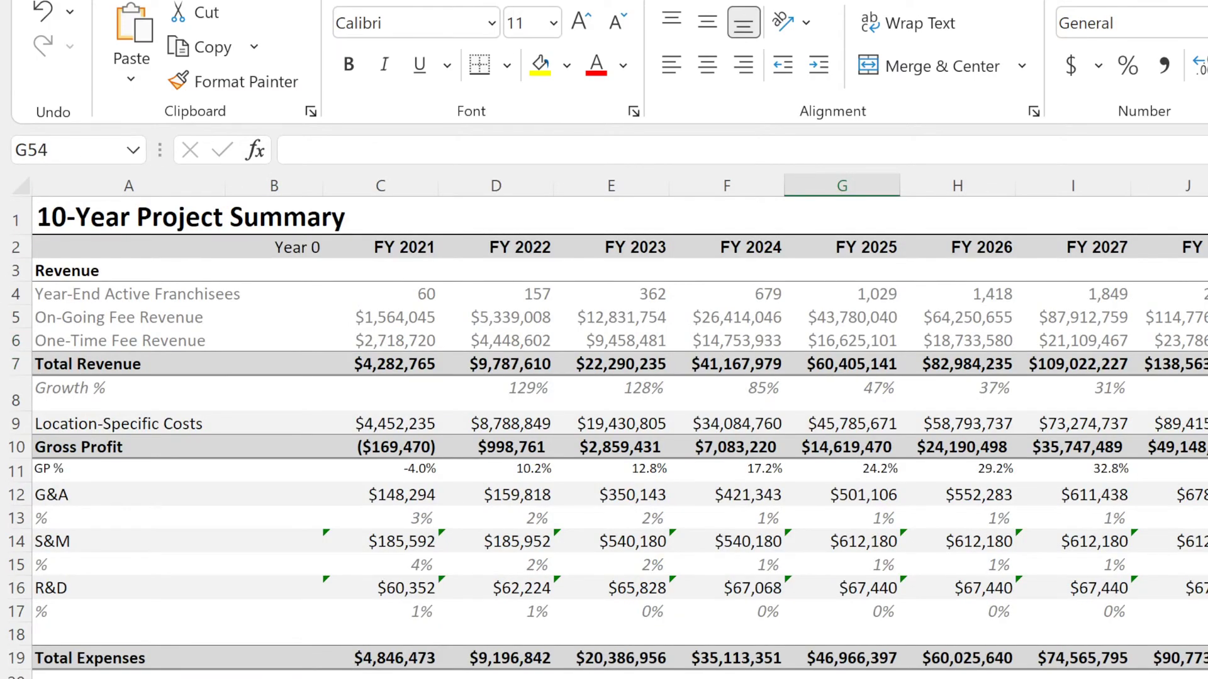
key(ctrl+Page_Up)
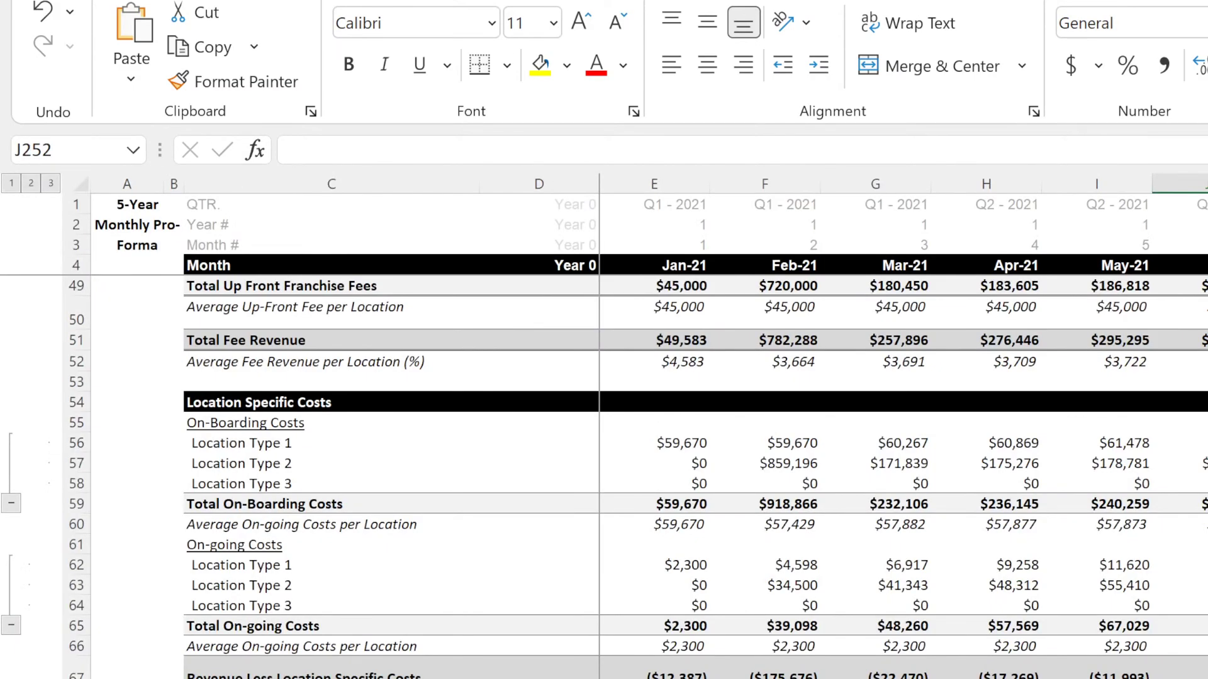
scroll(695, 664, up, 7)
scroll(695, 664, down, 3)
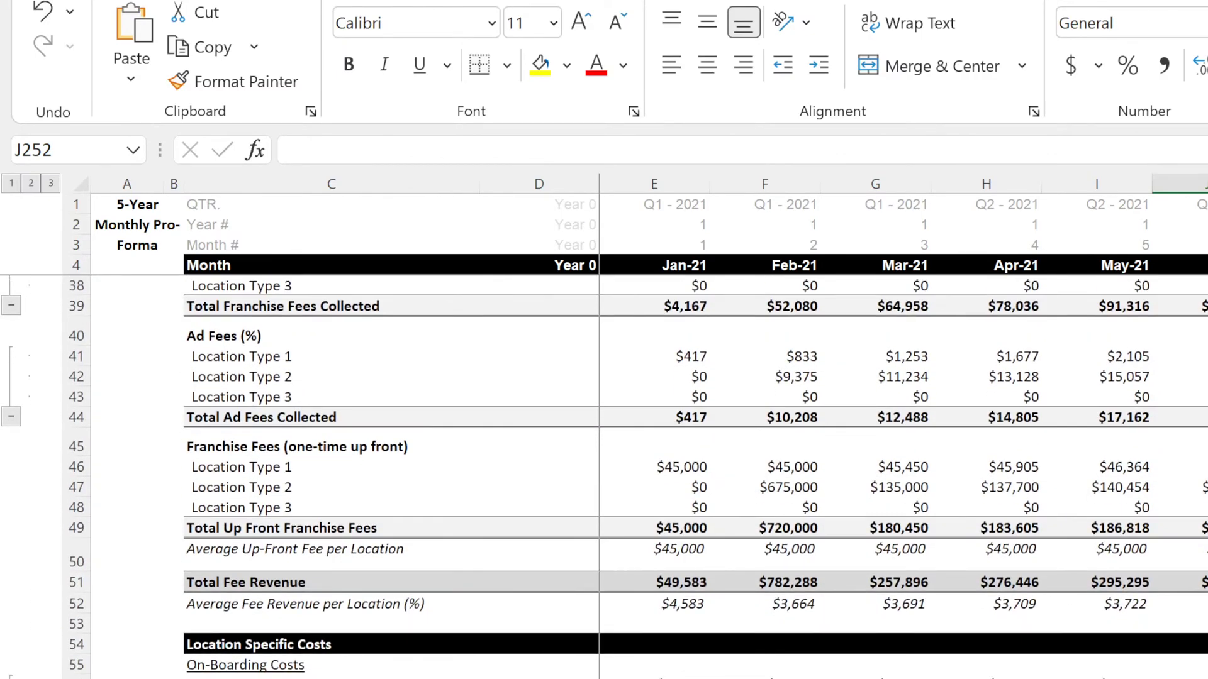
scroll(695, 478, down, 4)
click(654, 678)
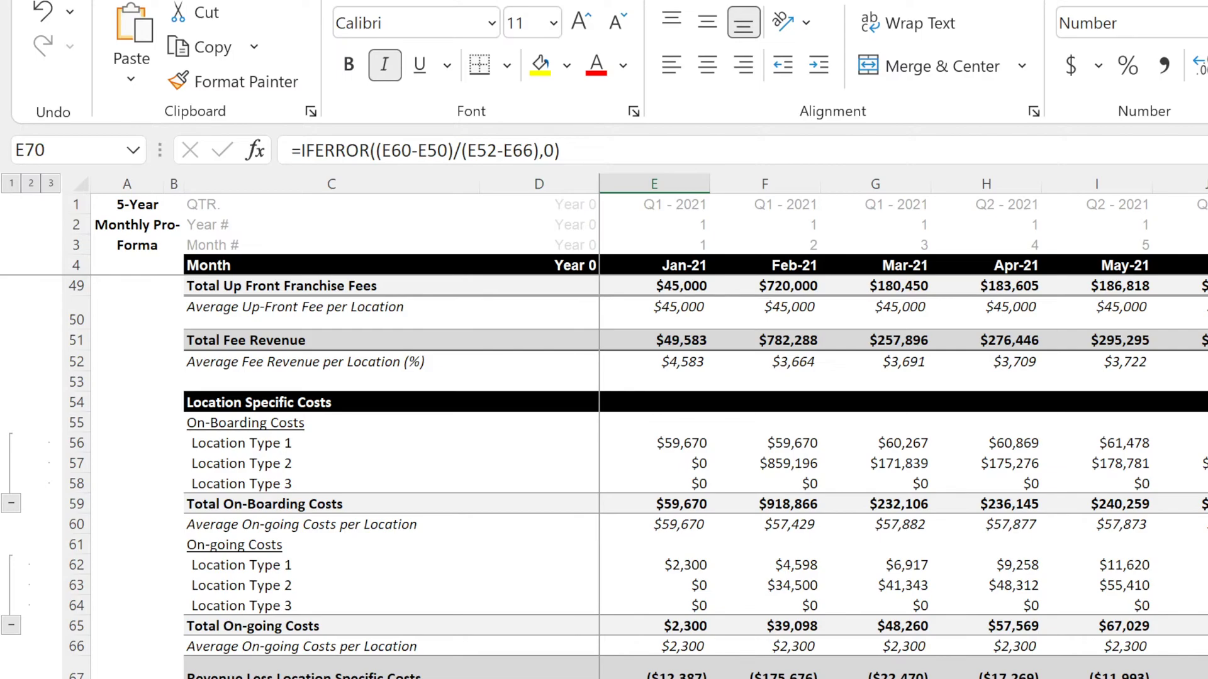
- Examine the Revenue Less Location Specific Costs row and its percentage row from Jan-21 through Oct-21
key(Up)
key(Up)
key(Up)
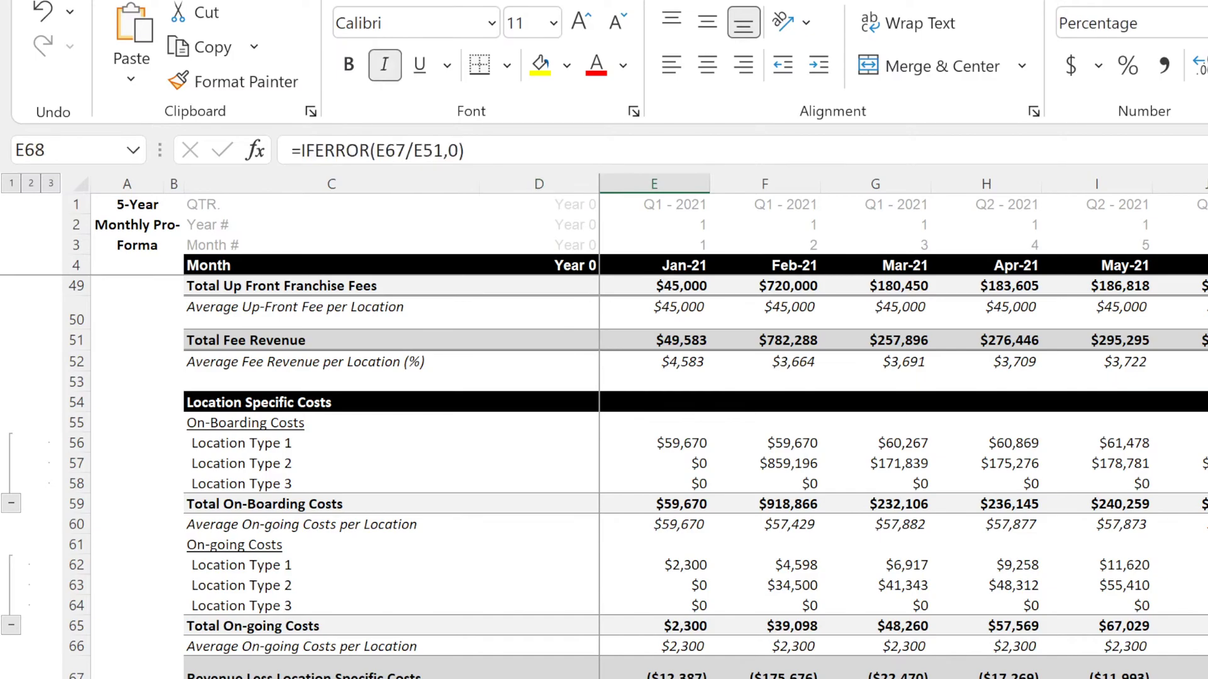
key(Right)
key(Right)
key(Right)
key(Right)
key(Right)
key(Right)
key(Right)
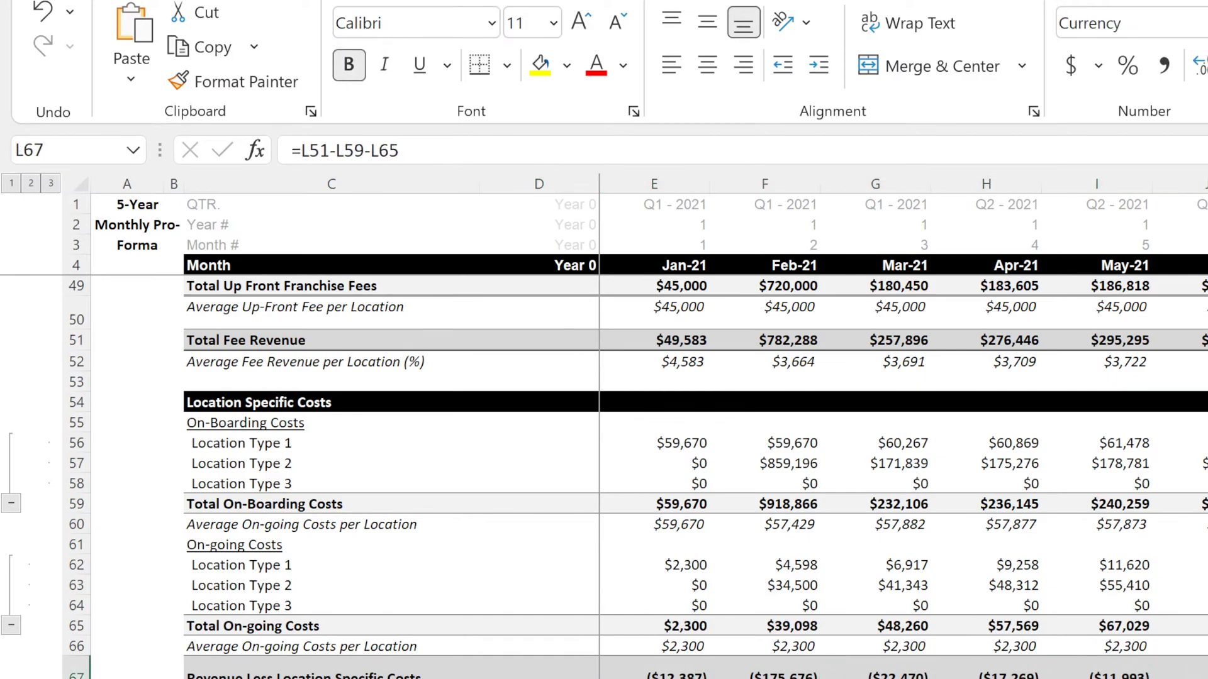
key(Right)
key(Down)
key(Down)
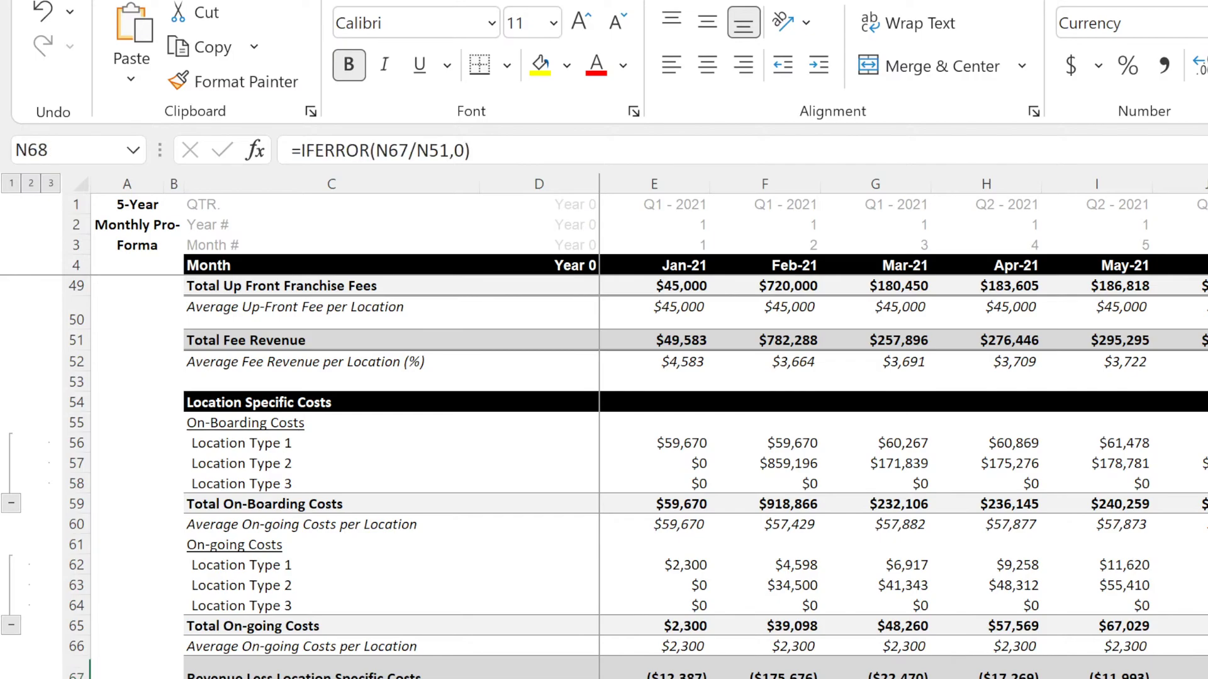
- Inspect the row 70 formulas of the 5-Year Monthly Pro-Forma for Feb-21 and Mar-21
key(Home)
key(Down)
key(Right)
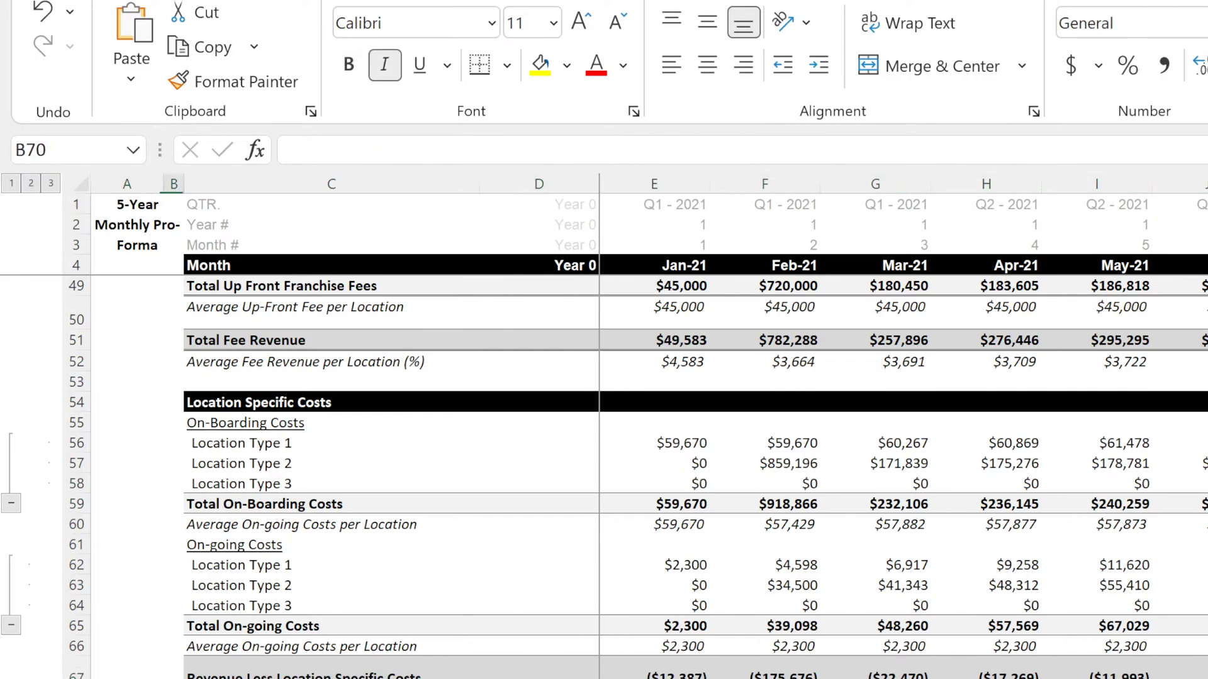
key(Right)
key(Right)
key(Right)
key(Right)
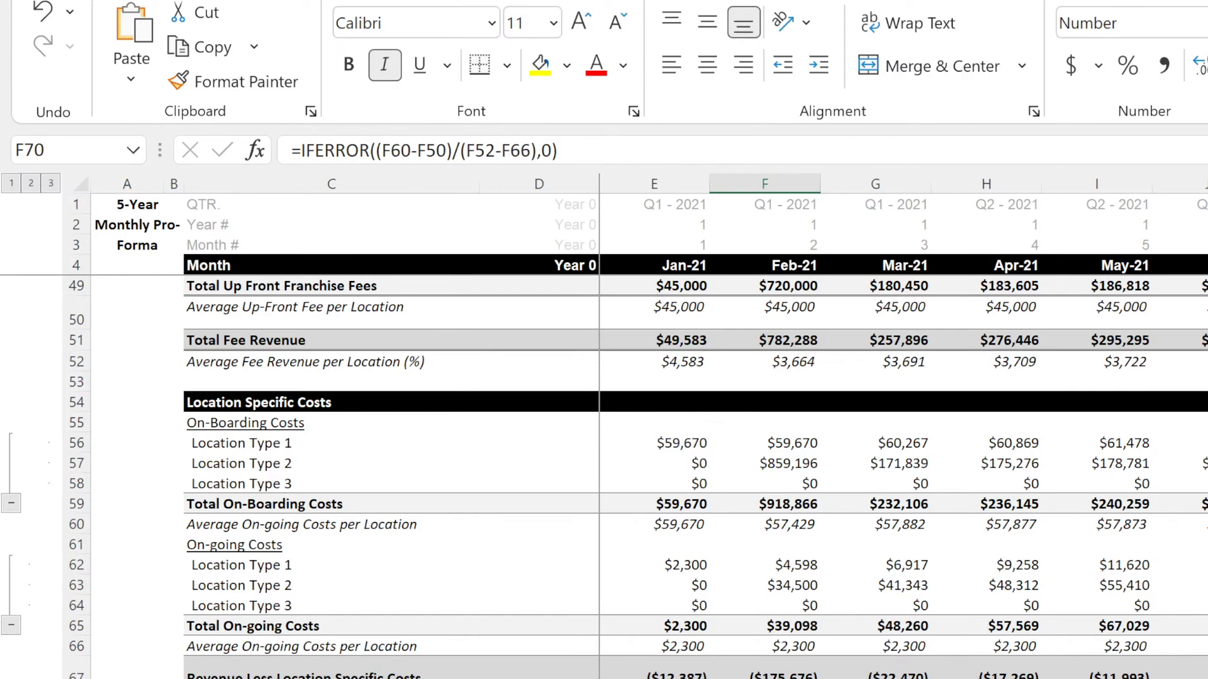
key(Right)
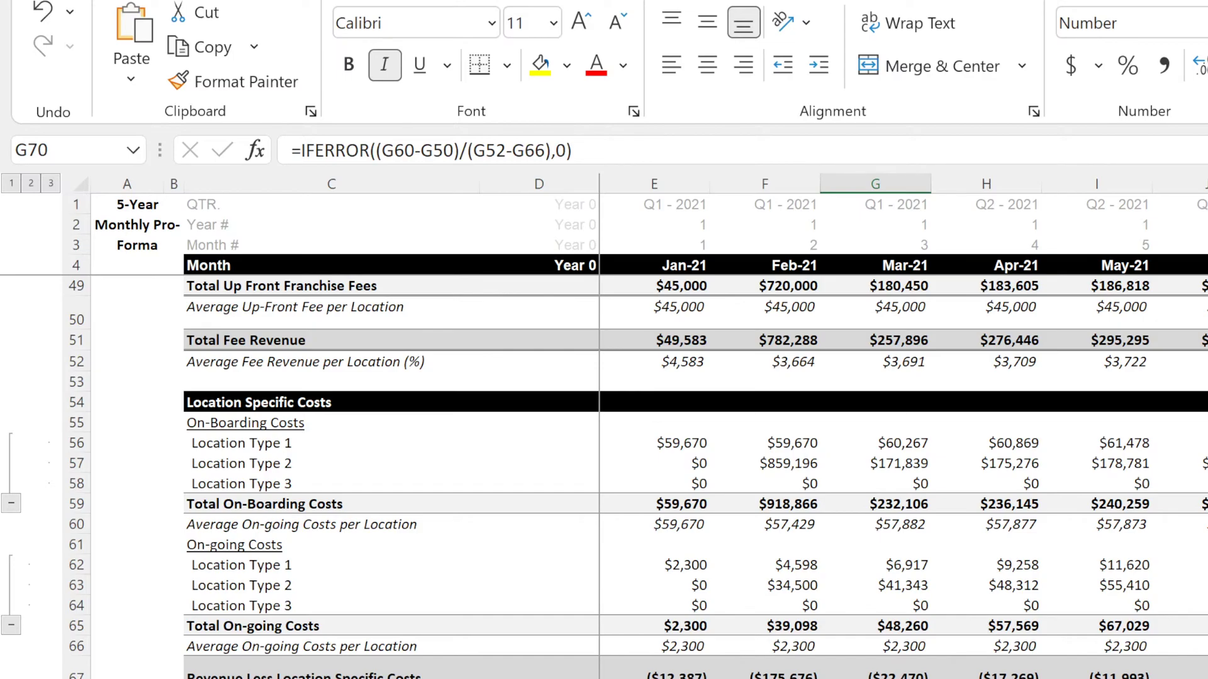
- Check Location Type 1's on-boarding cost total, up-front franchise fee and monthly running costs, and return to the 5-Year Monthly Pro-Forma
key(ctrl+Page_Down)
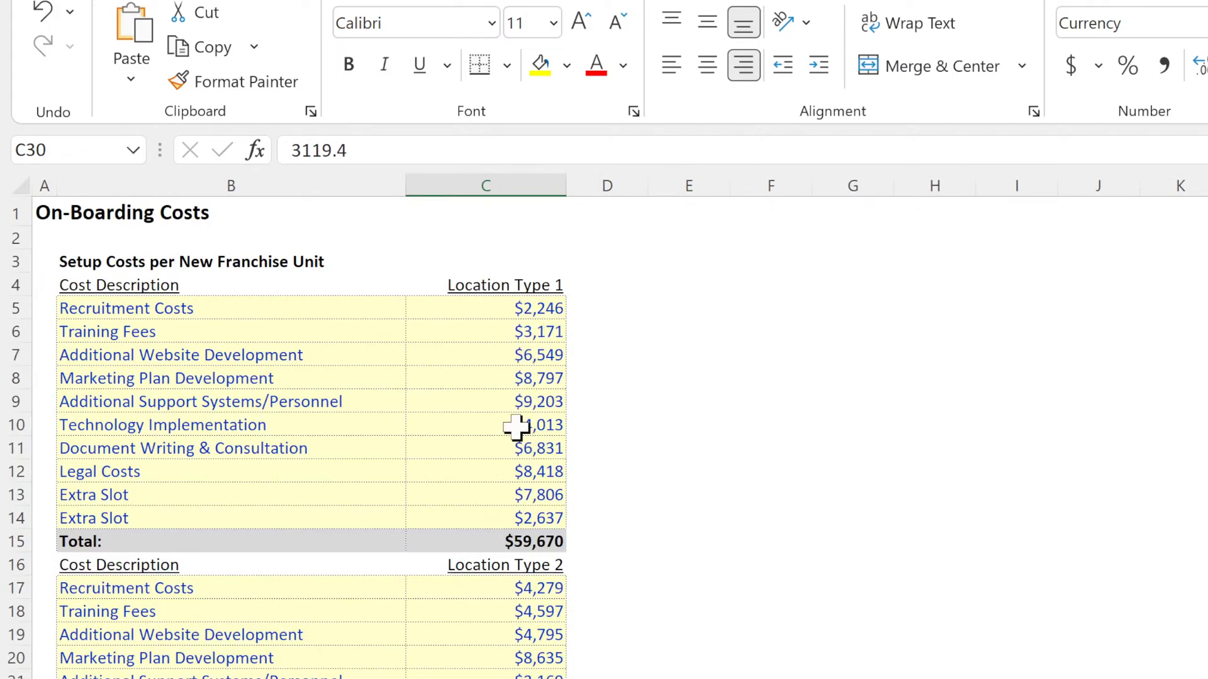
click(509, 540)
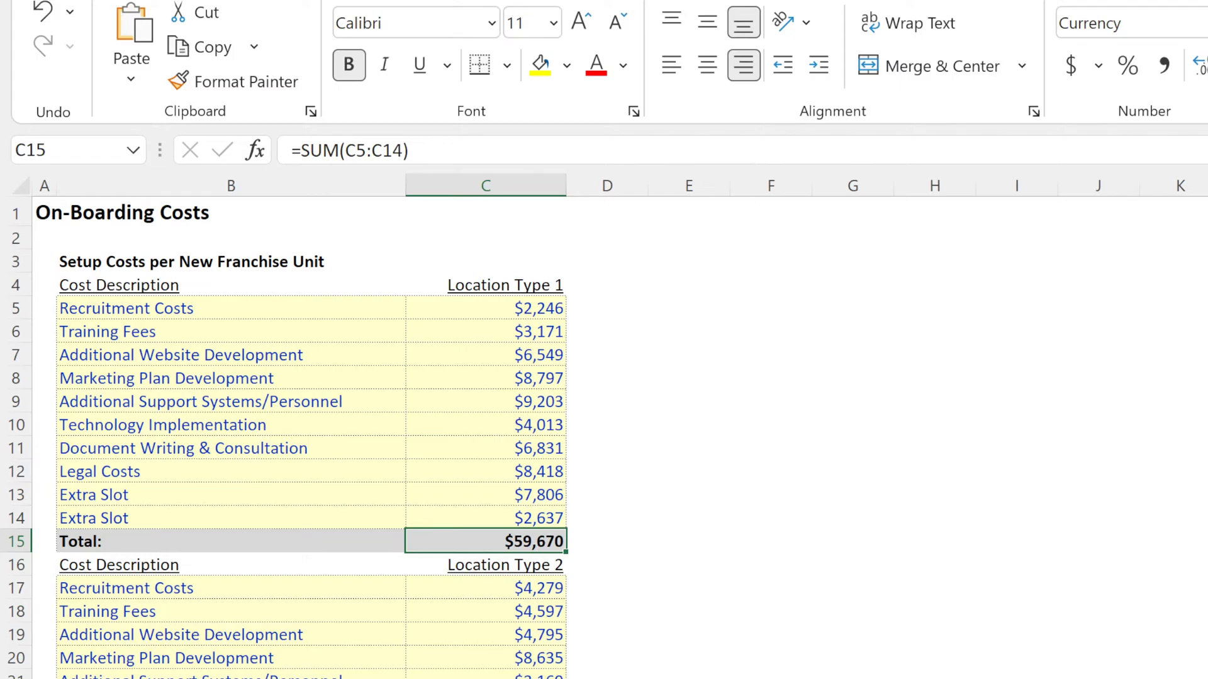
key(ctrl+Page_Down)
click(610, 669)
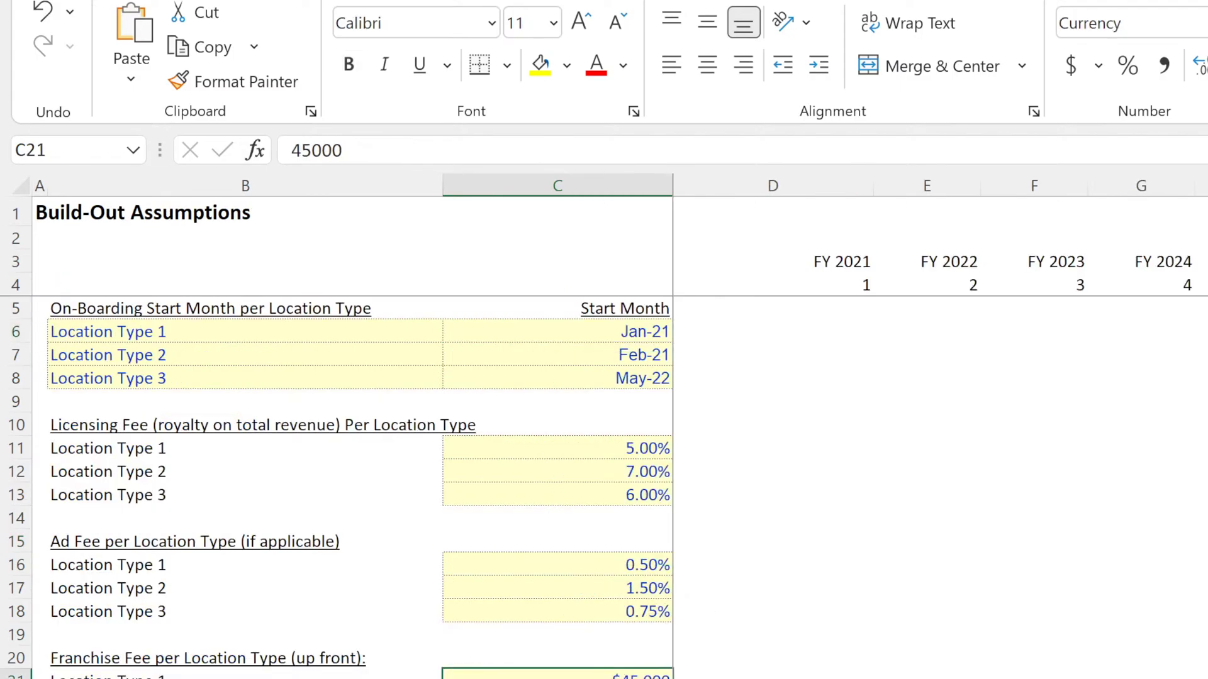
key(ctrl+Page_Down)
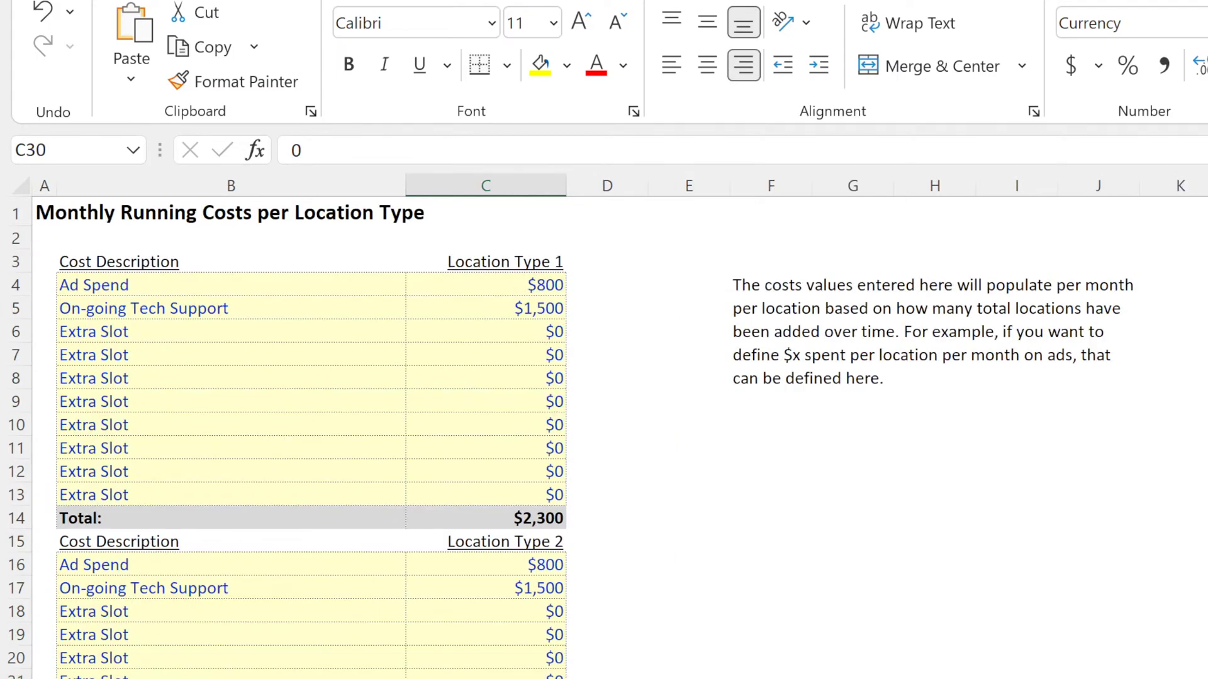
key(ctrl+Page_Down)
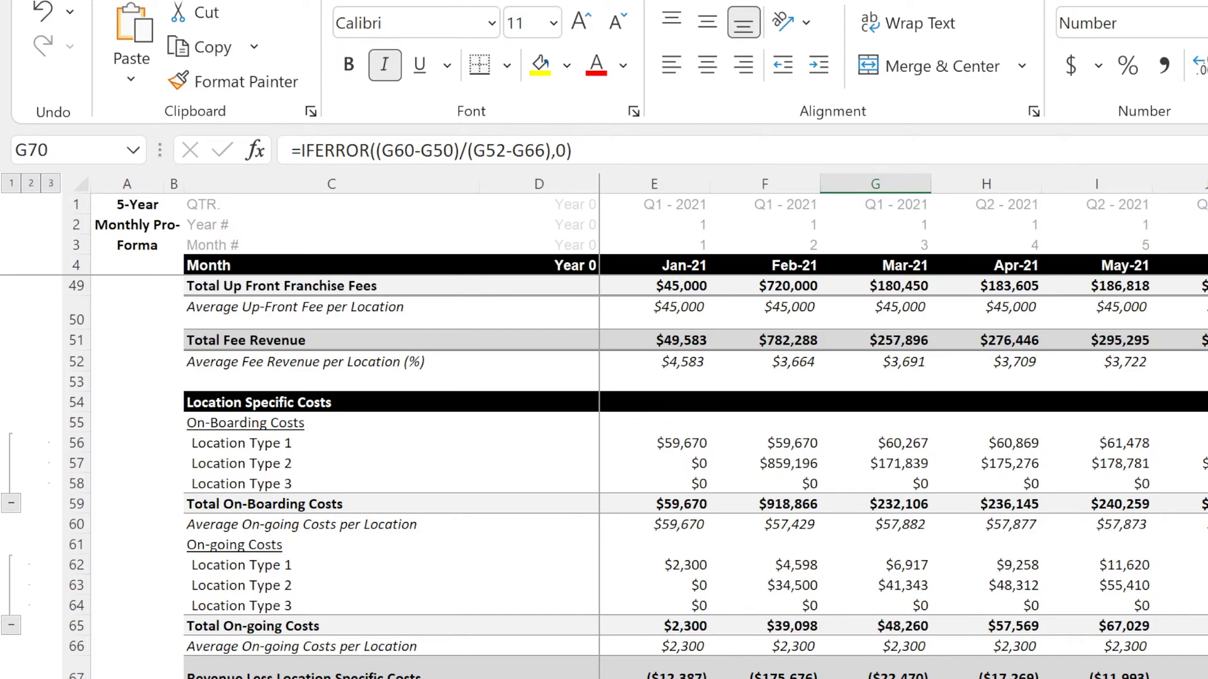
- Delete all rows of the CapEx section, starting at row 192, from the 5-Year Monthly Pro-Forma
scroll(629, 478, down, 15)
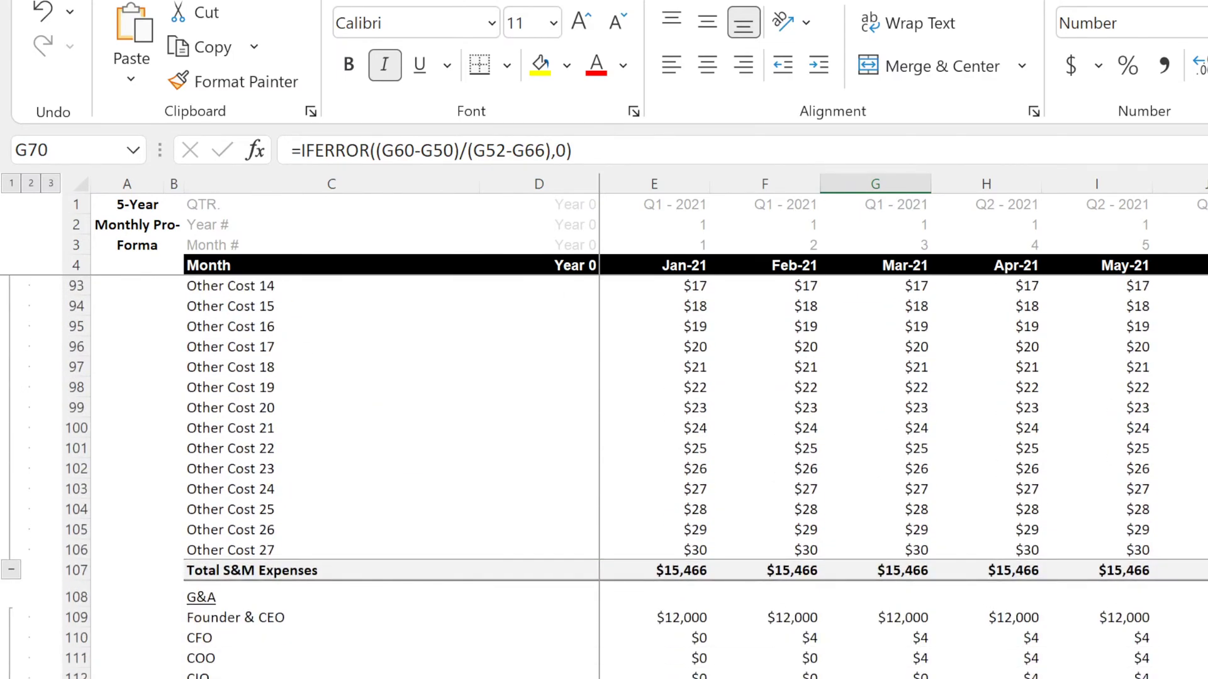
scroll(629, 478, down, 20)
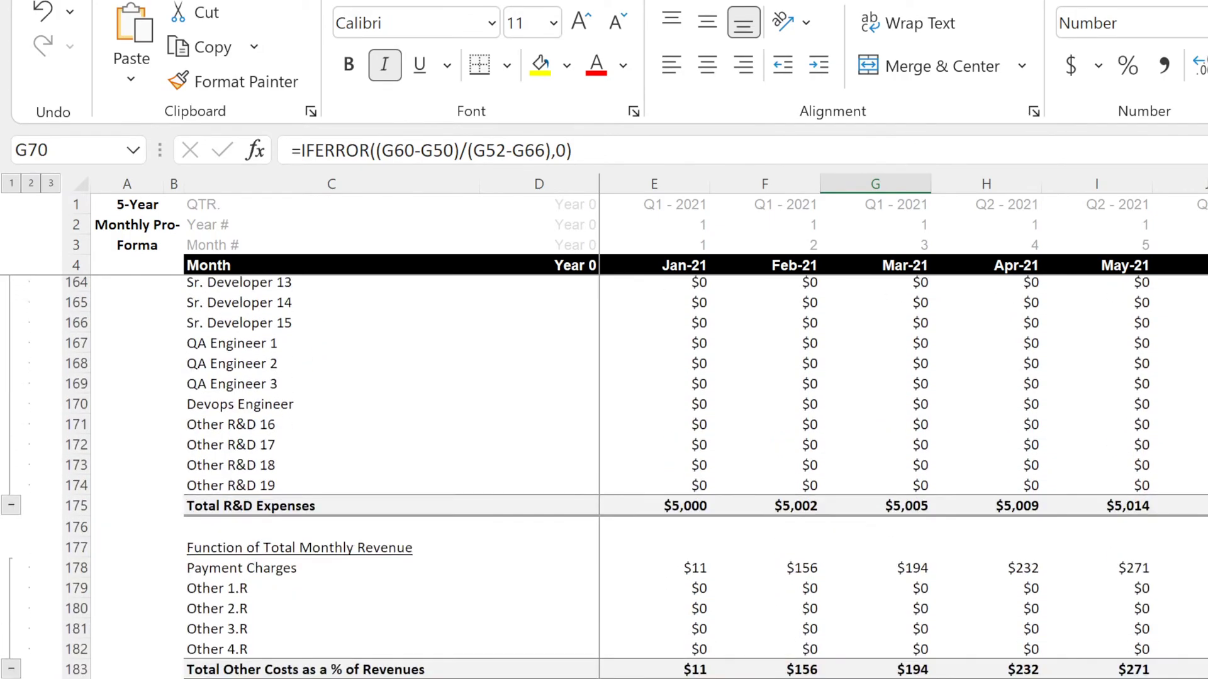
scroll(629, 478, down, 2)
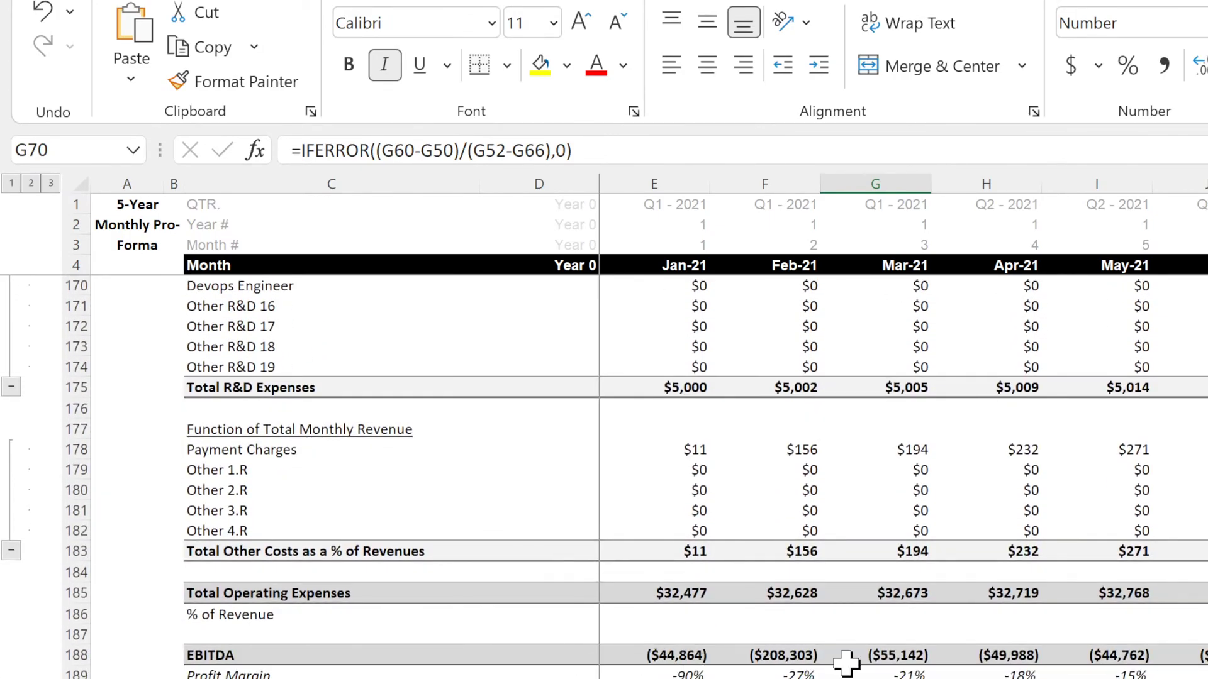
scroll(629, 478, down, 4)
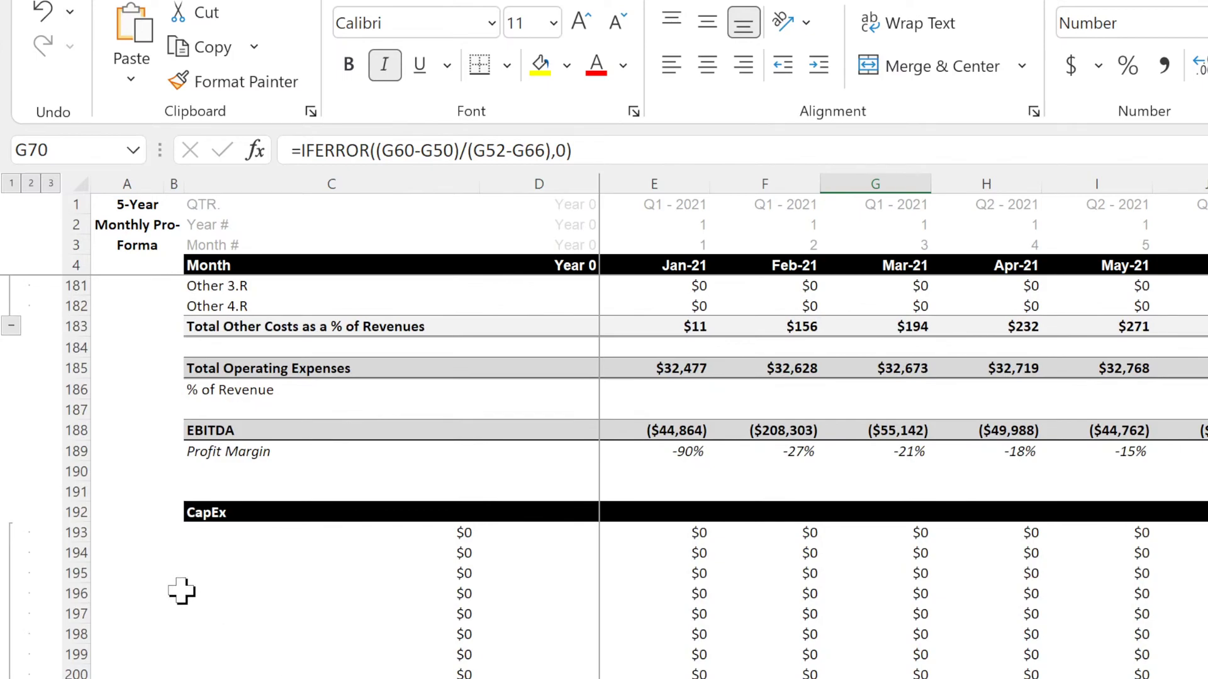
drag(66, 512, 69, 676)
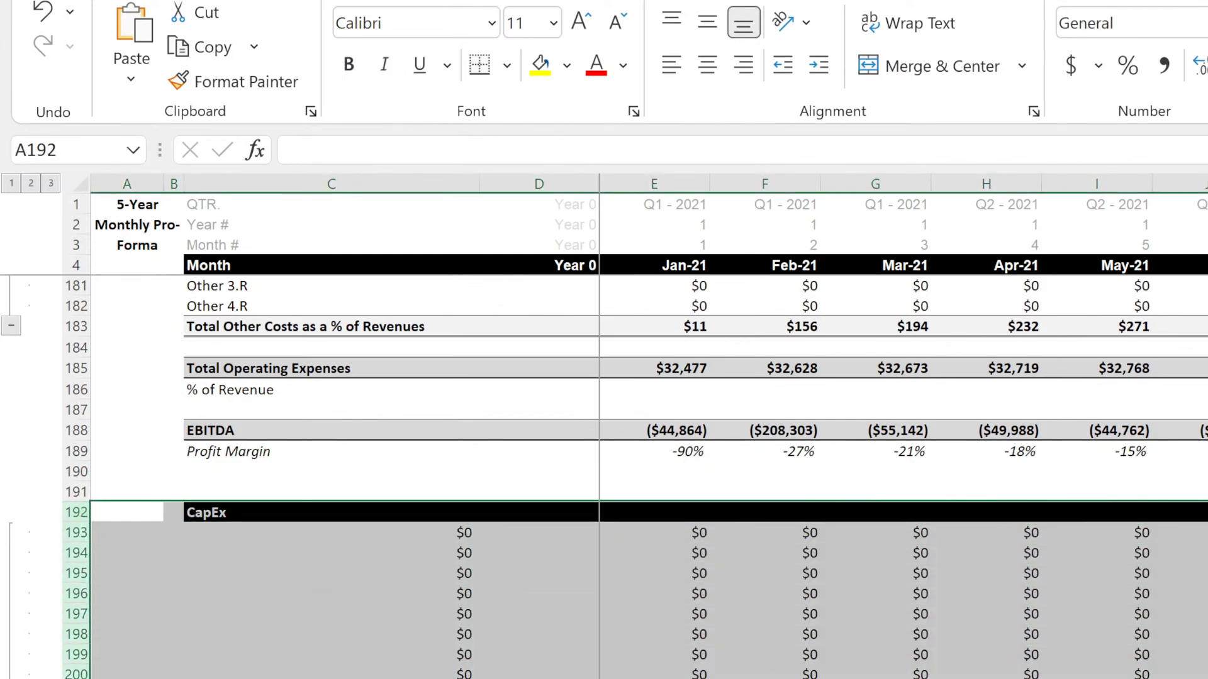
key(ctrl+minus)
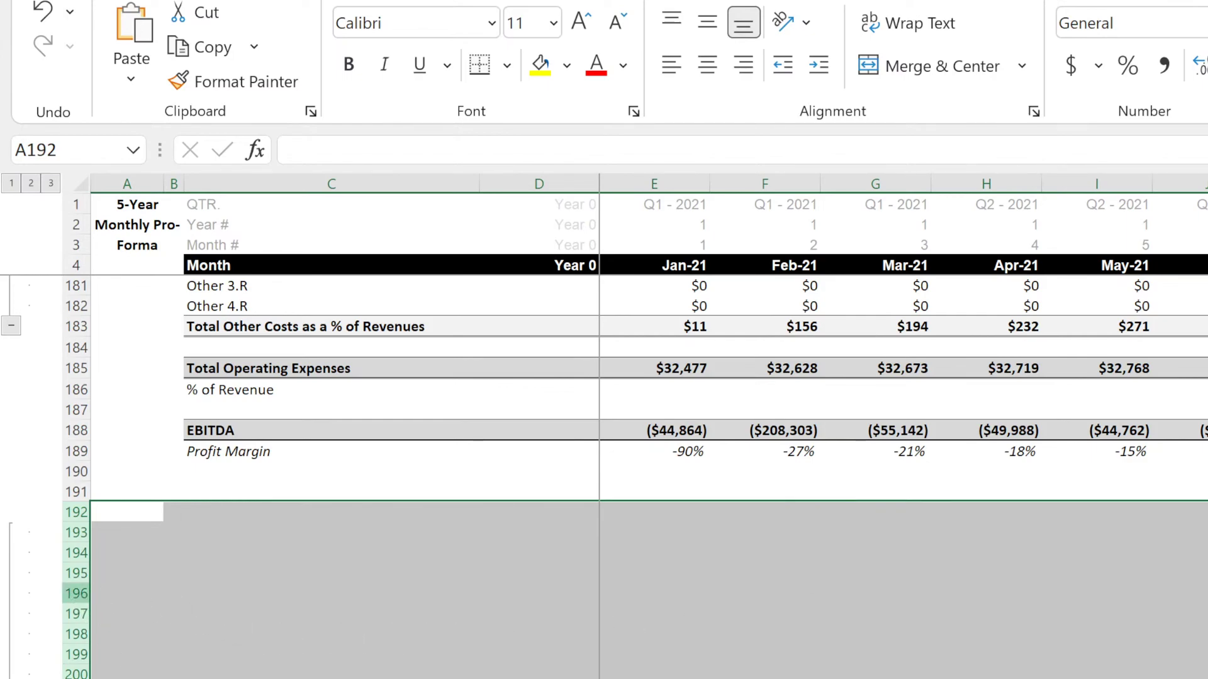
click(253, 485)
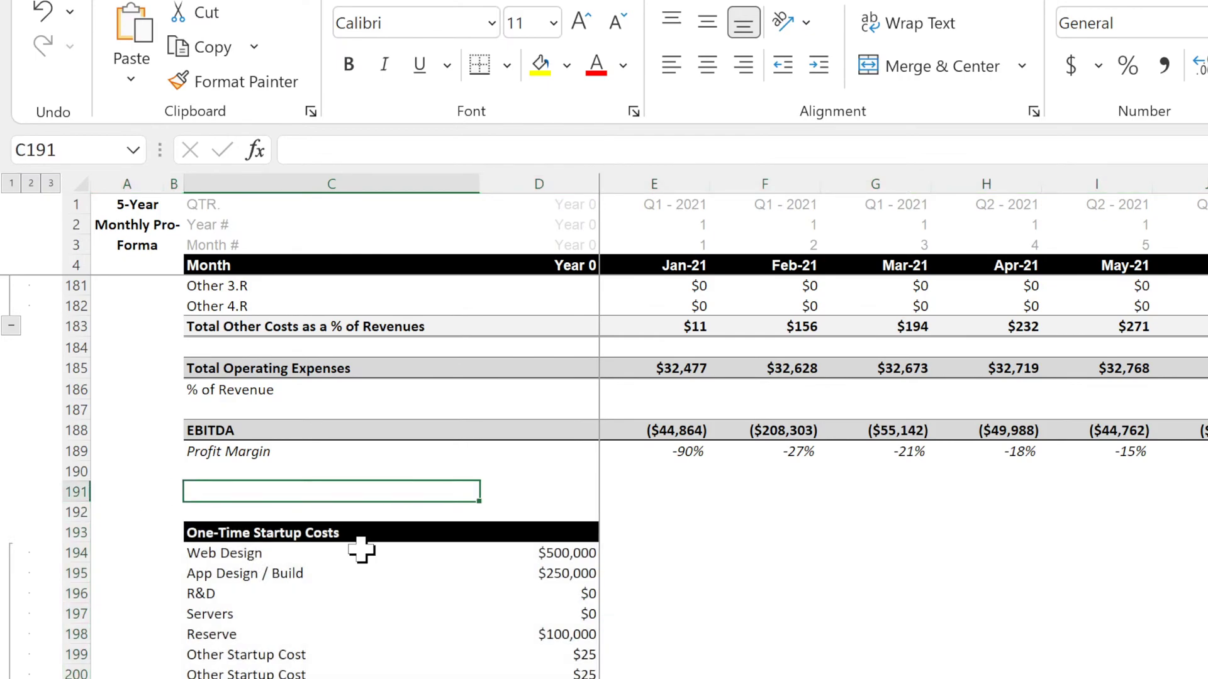
- Delete the blank row directly above the One-Time Startup Costs header, undoing the deletion once and redoing it
click(986, 678)
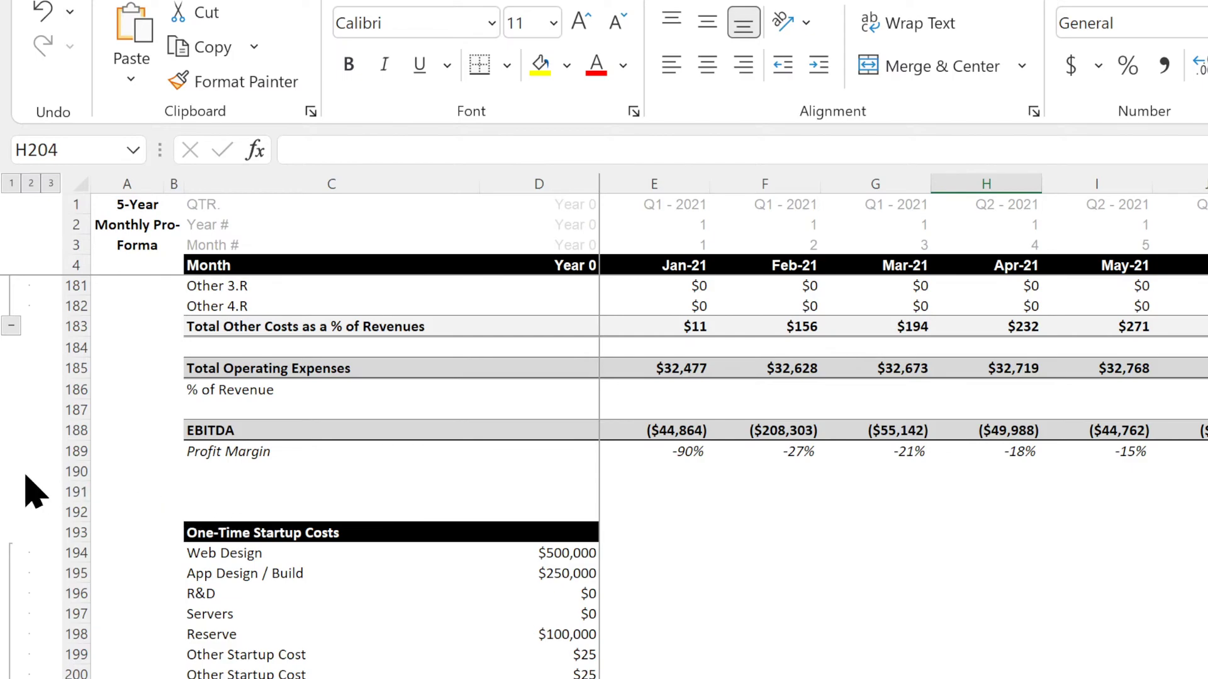
click(69, 512)
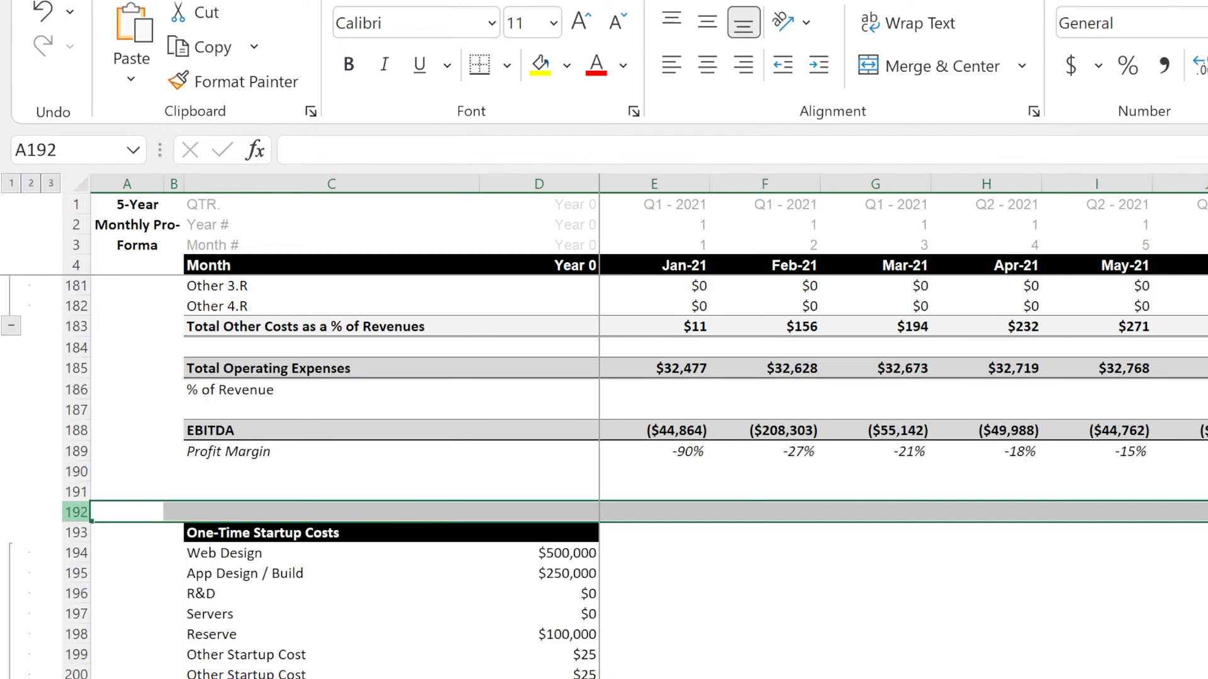
key(ctrl+minus)
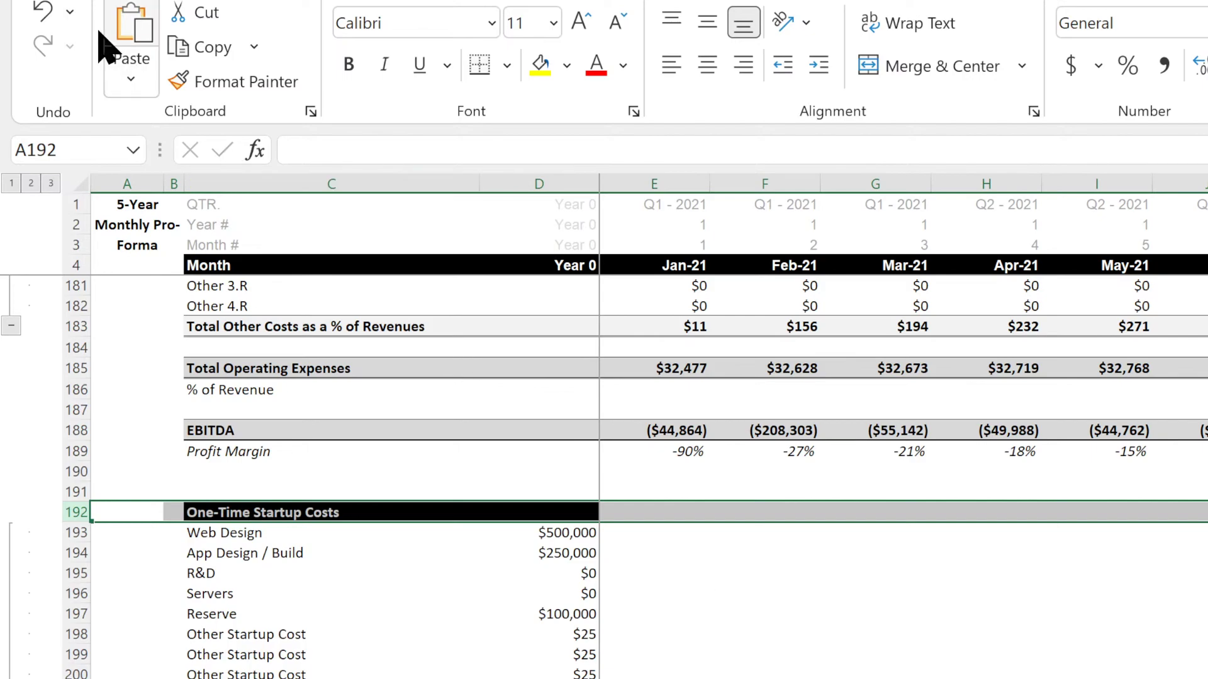
click(41, 13)
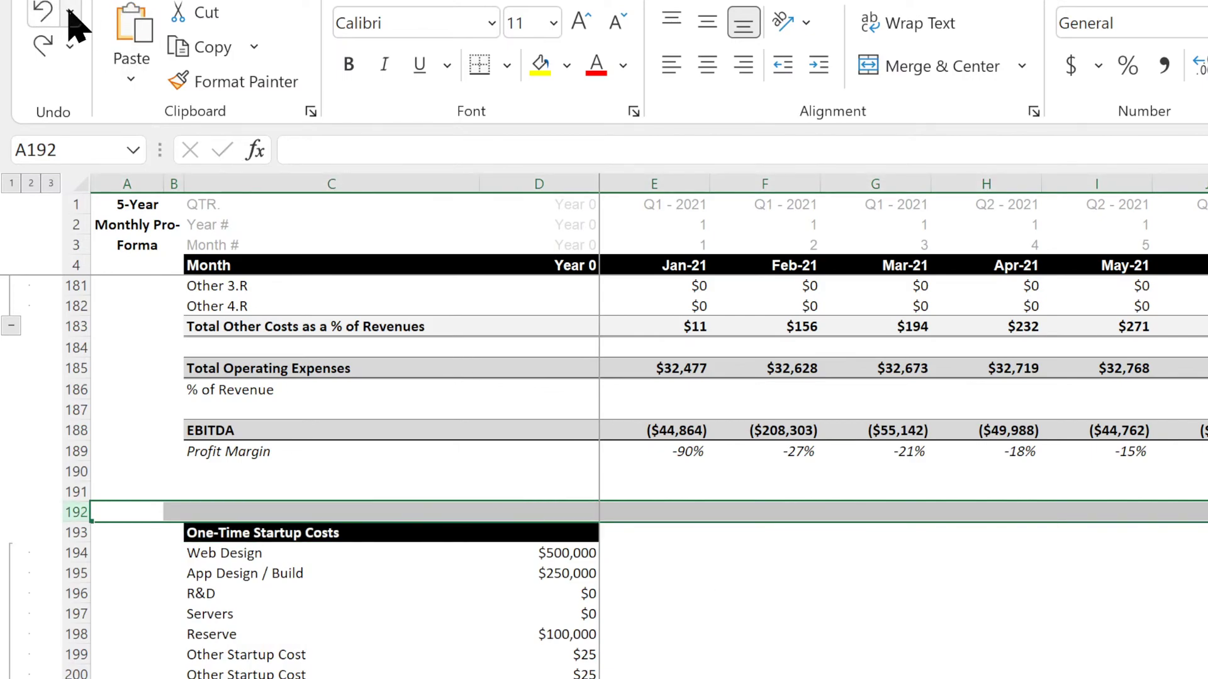
click(41, 44)
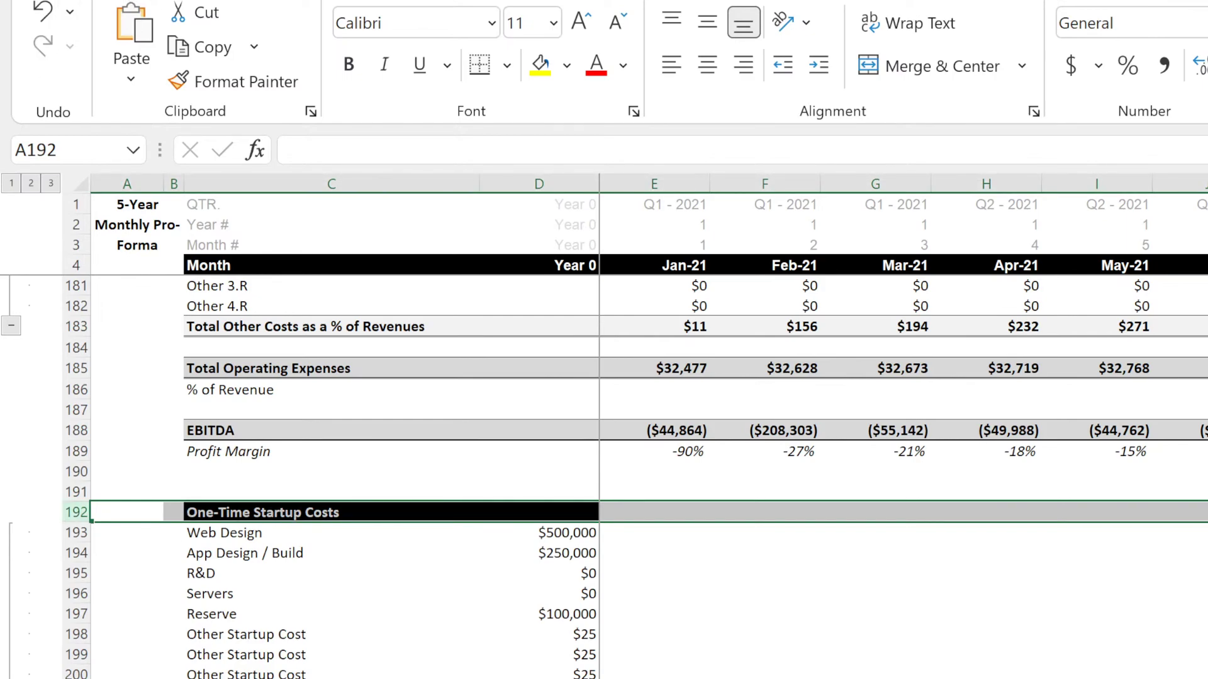
drag(215, 471, 220, 500)
click(221, 511)
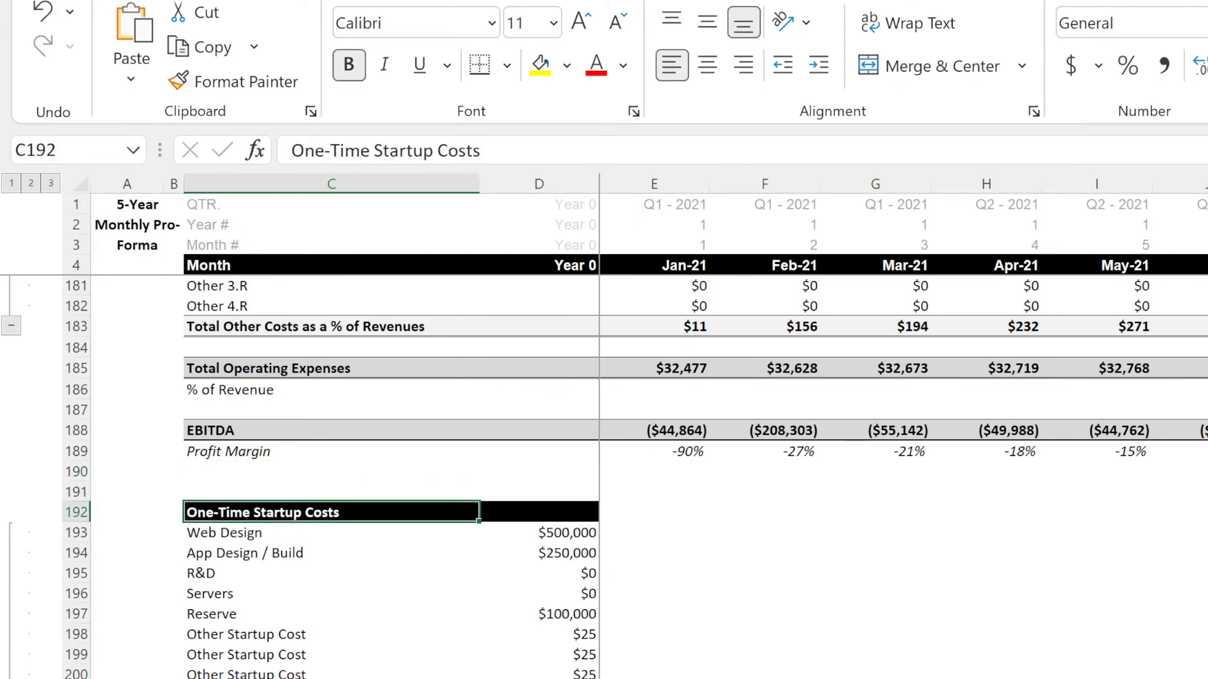
- Delete the CapEx section rows, starting at row 192, and the leftover blank row above One-Time Startup Costs from the 5-Year Annual Pro-Forma
key(ctrl+Page_Down)
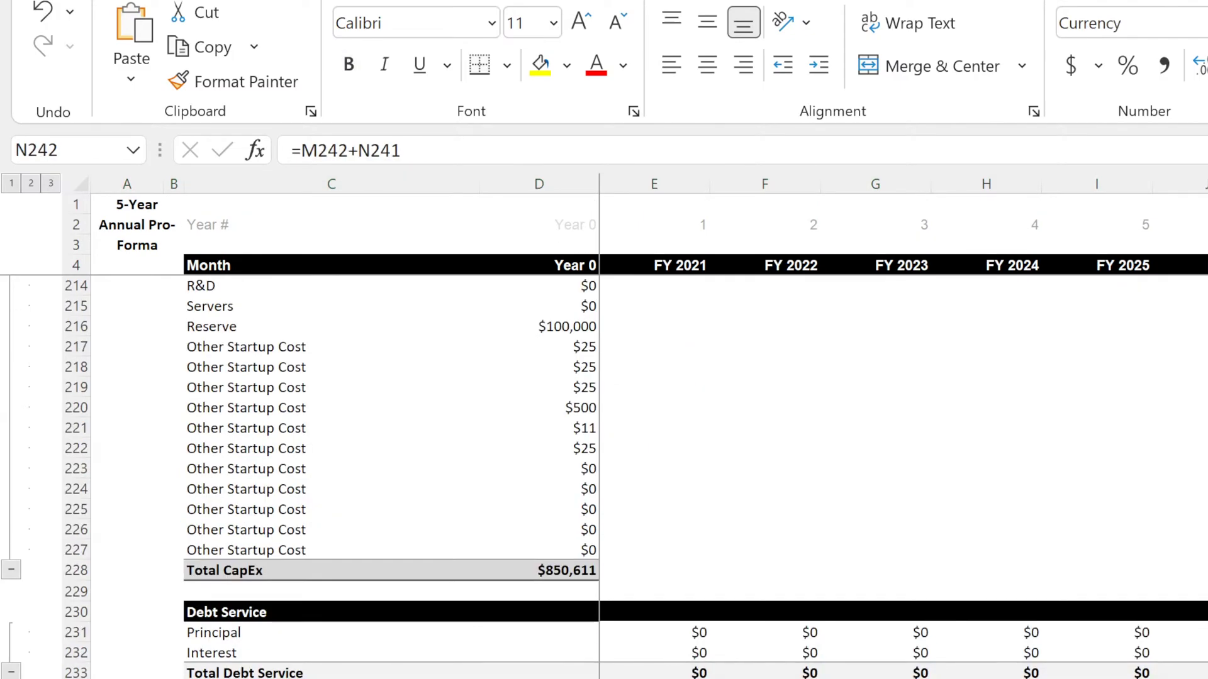
scroll(216, 609, up, 4)
scroll(163, 500, up, 3)
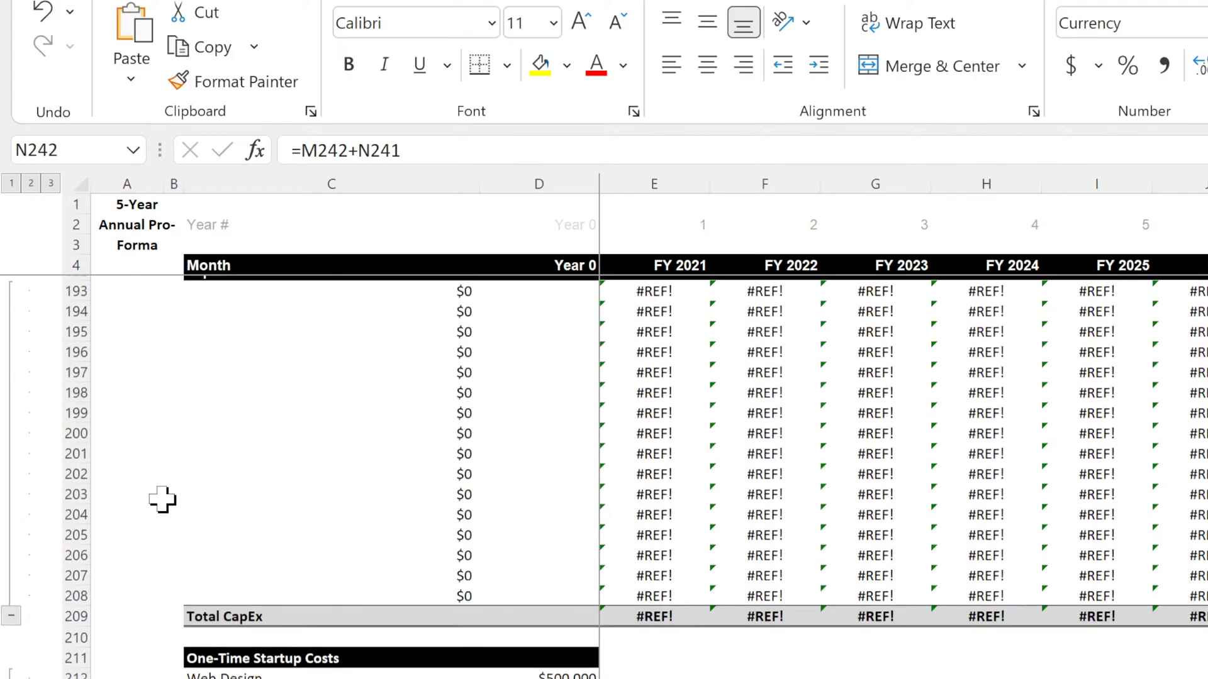
scroll(162, 500, up, 4)
click(63, 512)
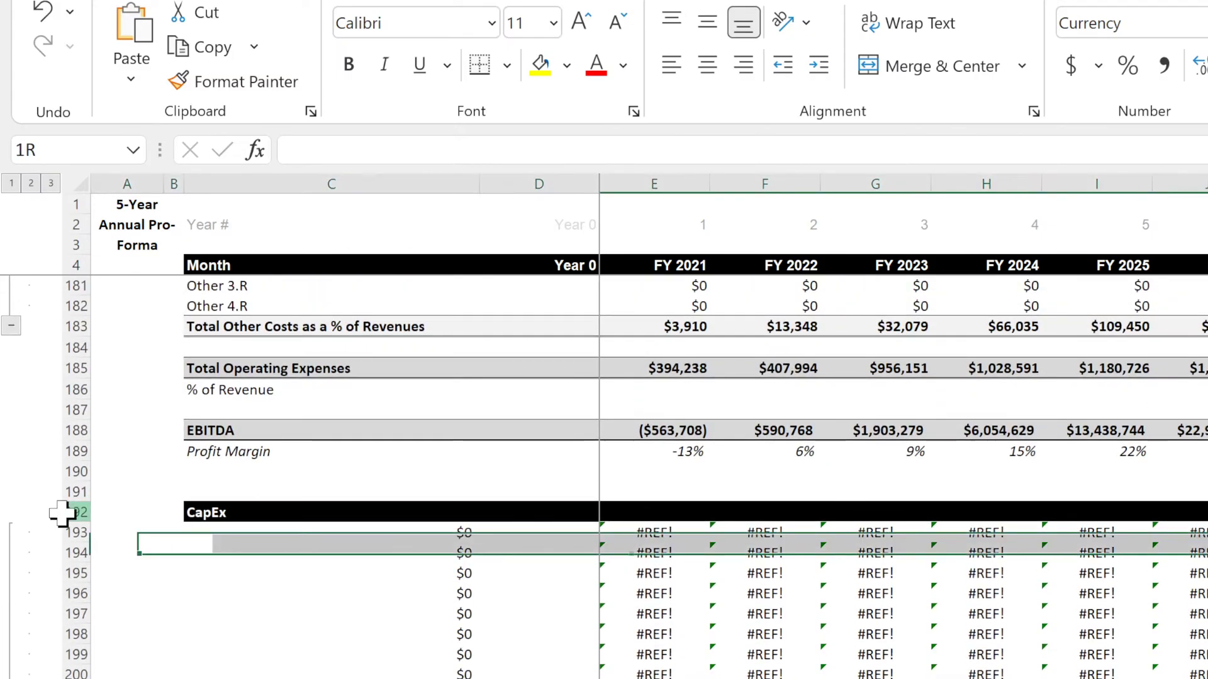
drag(63, 513, 65, 676)
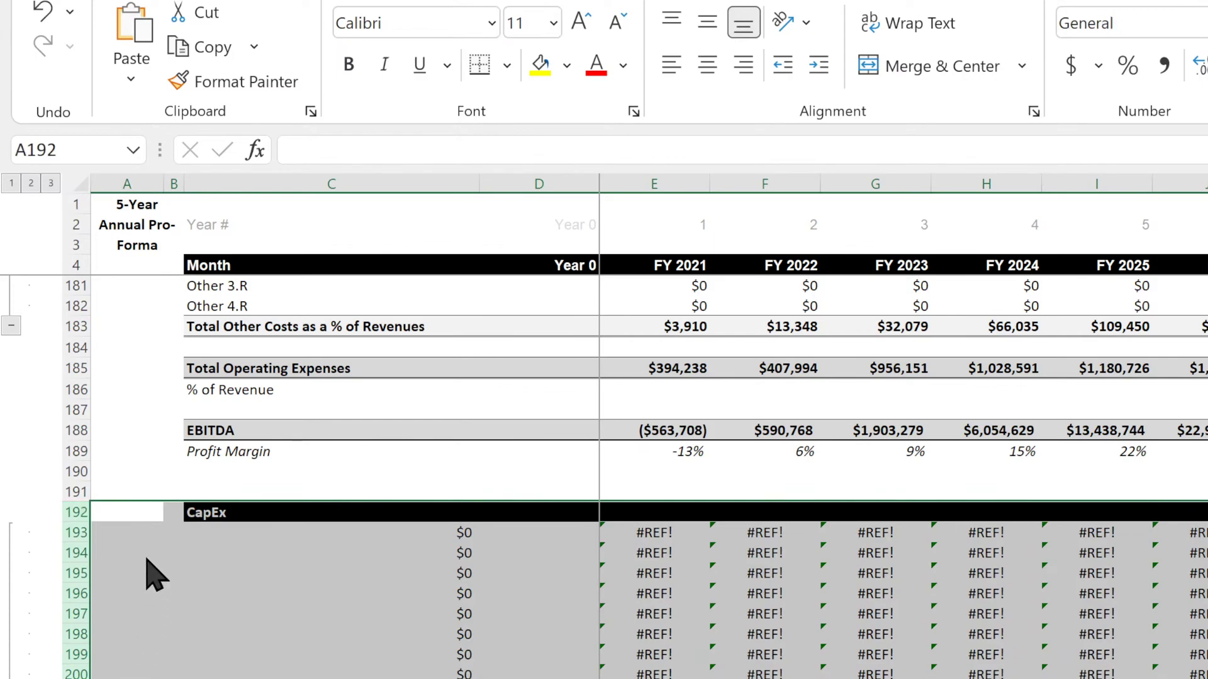
key(ctrl+minus)
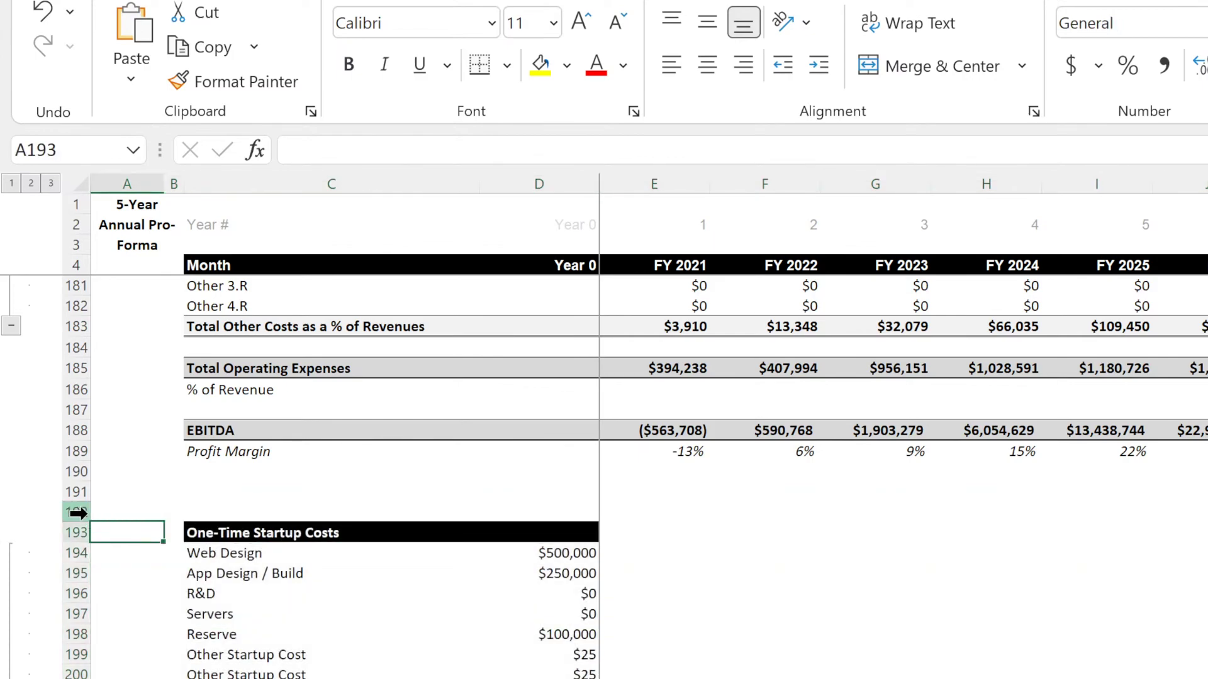
click(76, 512)
key(ctrl+minus)
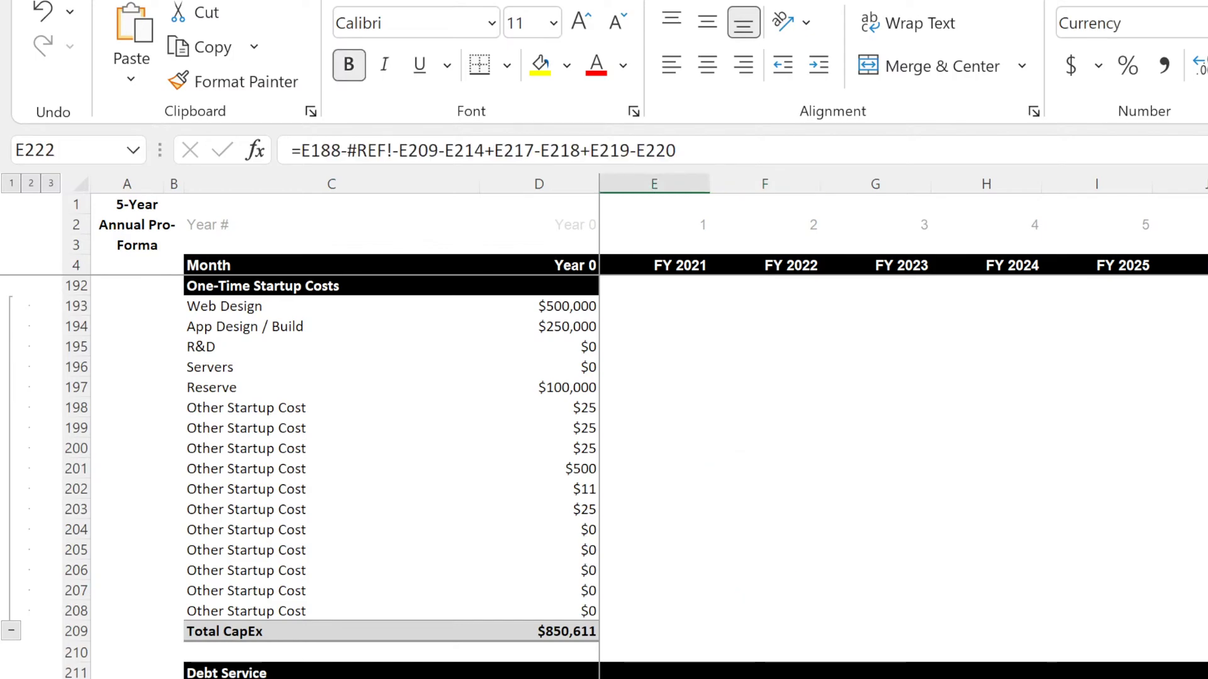
- Remove the broken #REF! term from the FY 2021 formula in E222, making it =E188-E209-E214+E217-E218+E219-E220
click(393, 151)
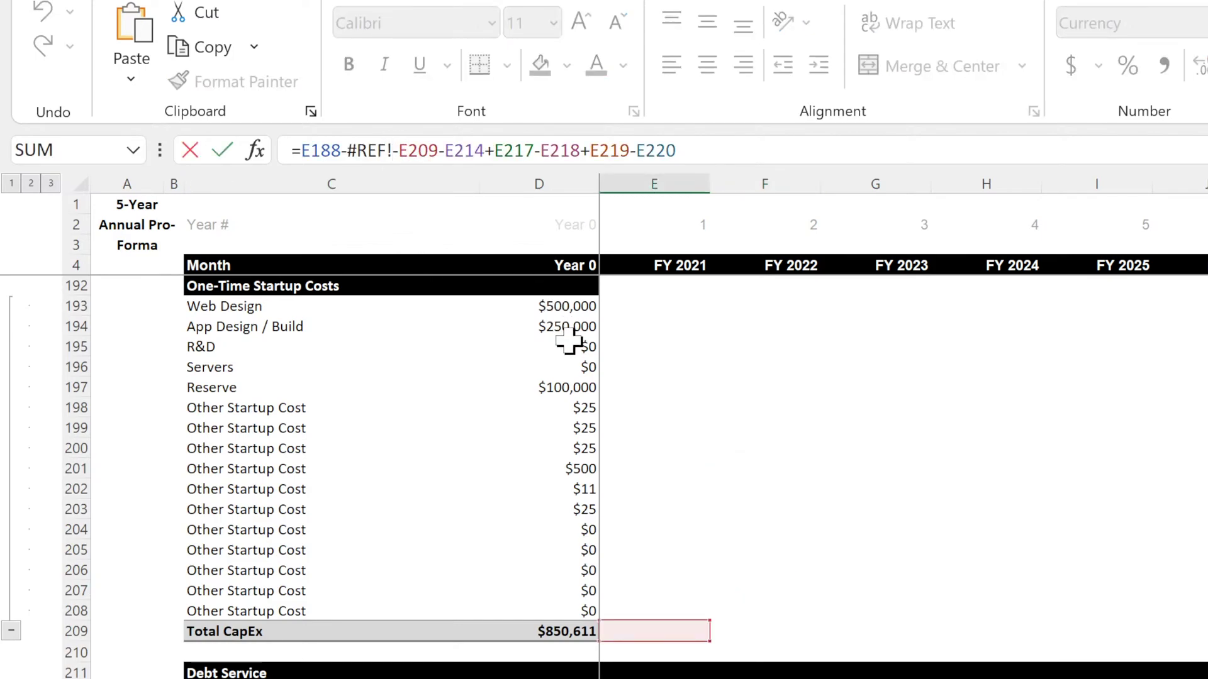
key(BackSpace)
key(BackSpace)
key(BackSpace)
key(BackSpace)
key(BackSpace)
key(BackSpace)
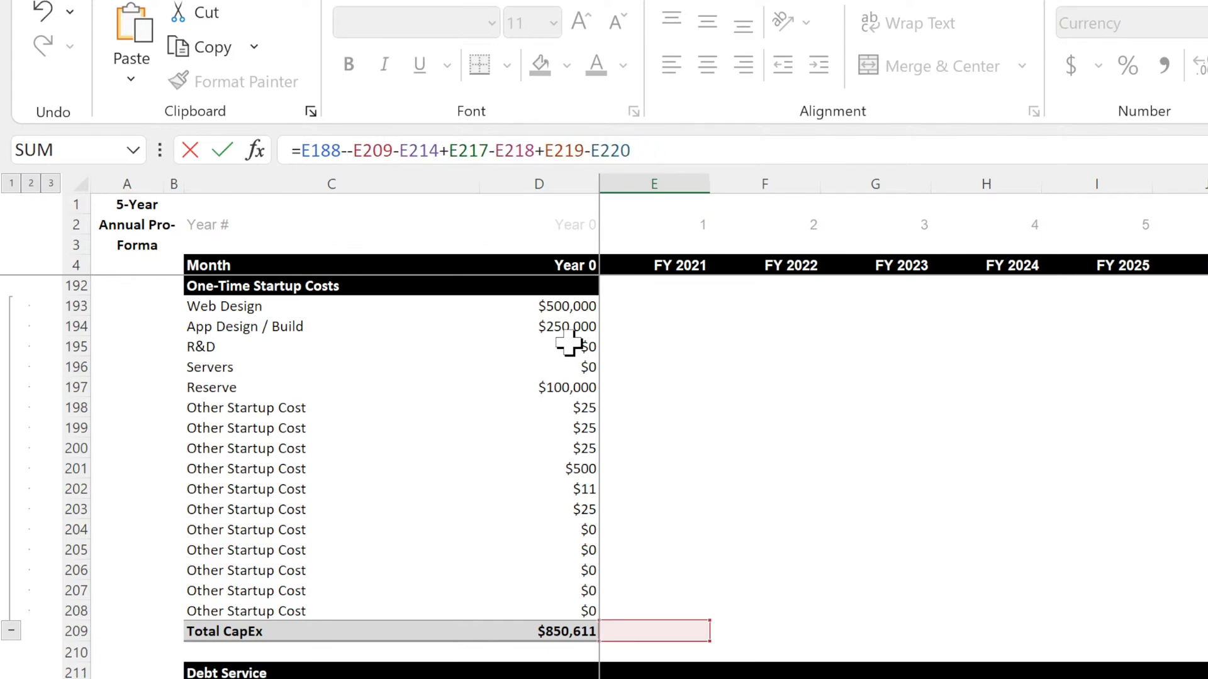
key(Return)
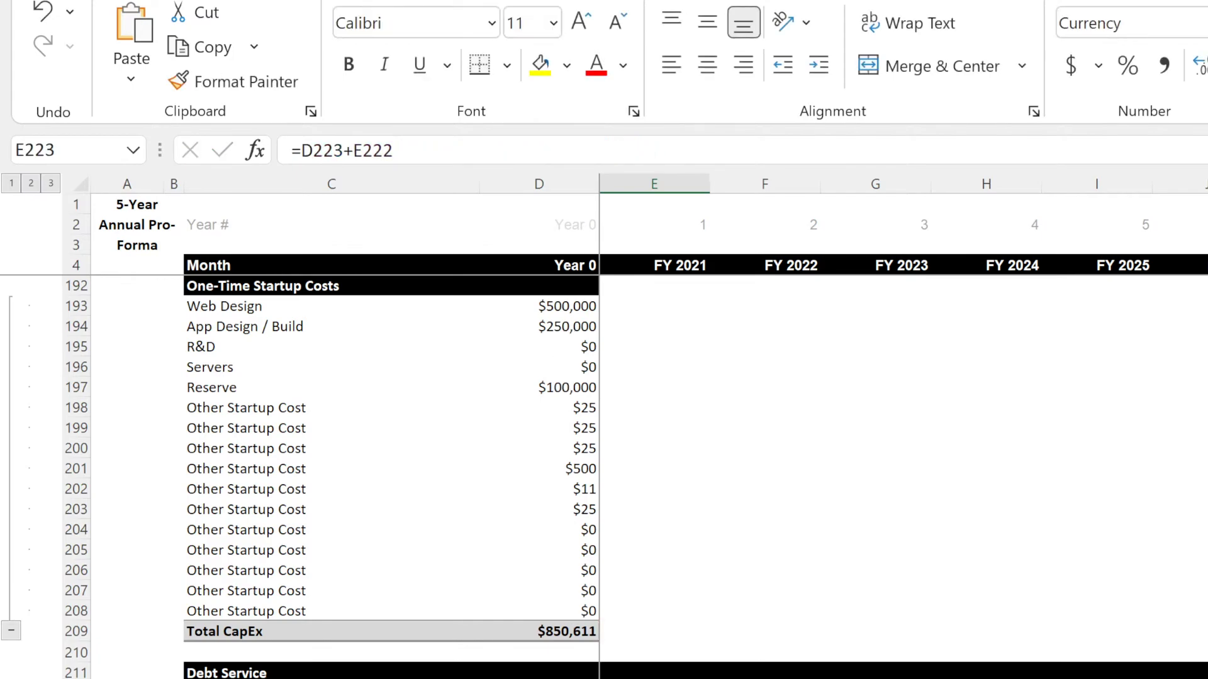
- Remove the broken #REF! term from the Year 0 formula in D222, making it =D188-D209-D214+D217-D218+D219-D220
key(Up)
key(Left)
click(394, 151)
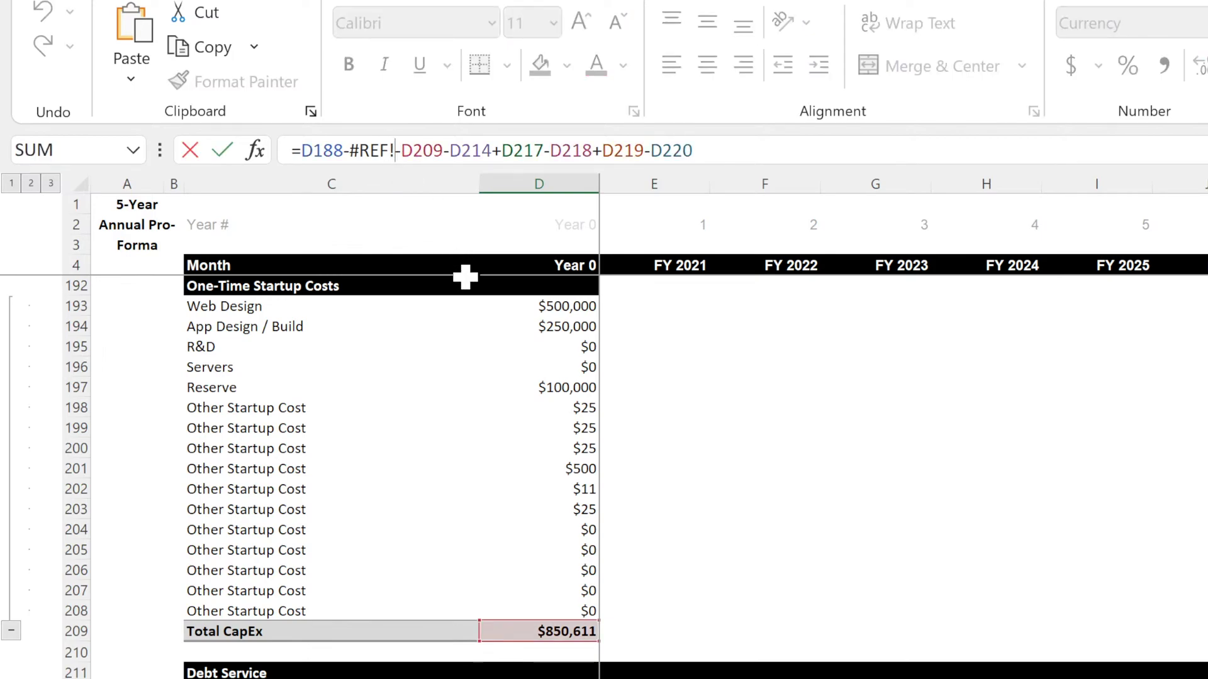
key(BackSpace)
key(BackSpace)
key(BackSpace)
key(BackSpace)
key(BackSpace)
key(BackSpace)
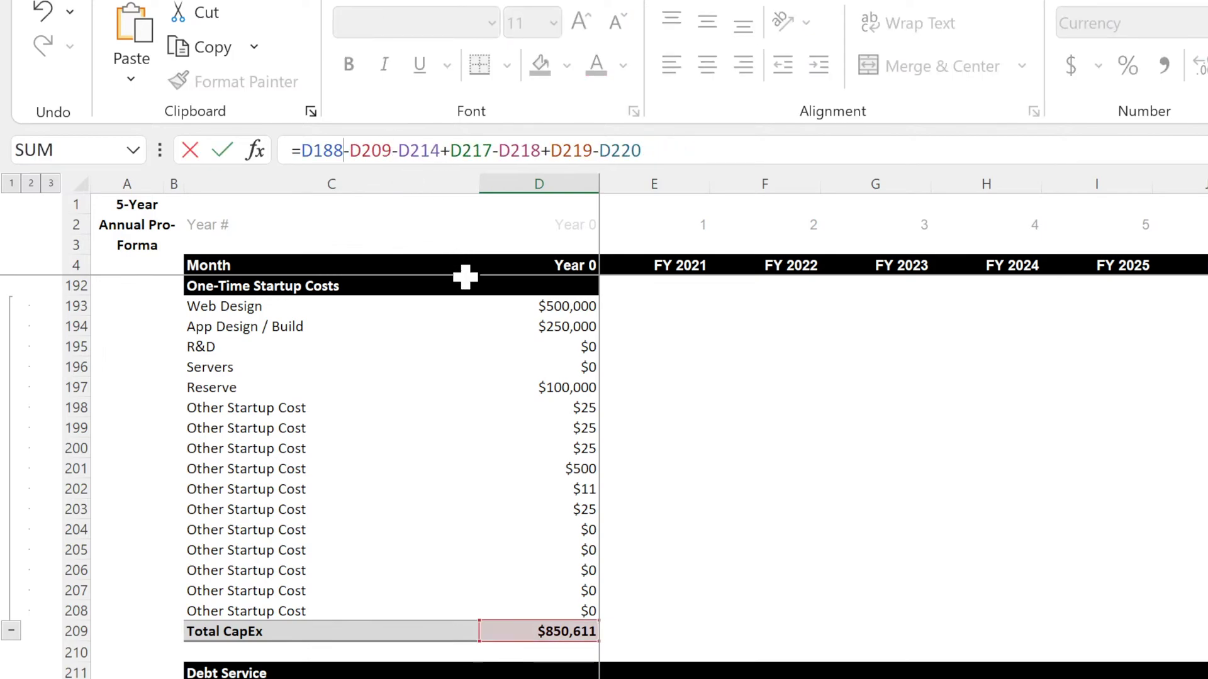
key(Return)
- Select row 222 from the FY 2021 formula in E222 across the remaining year columns
key(Up)
key(Right)
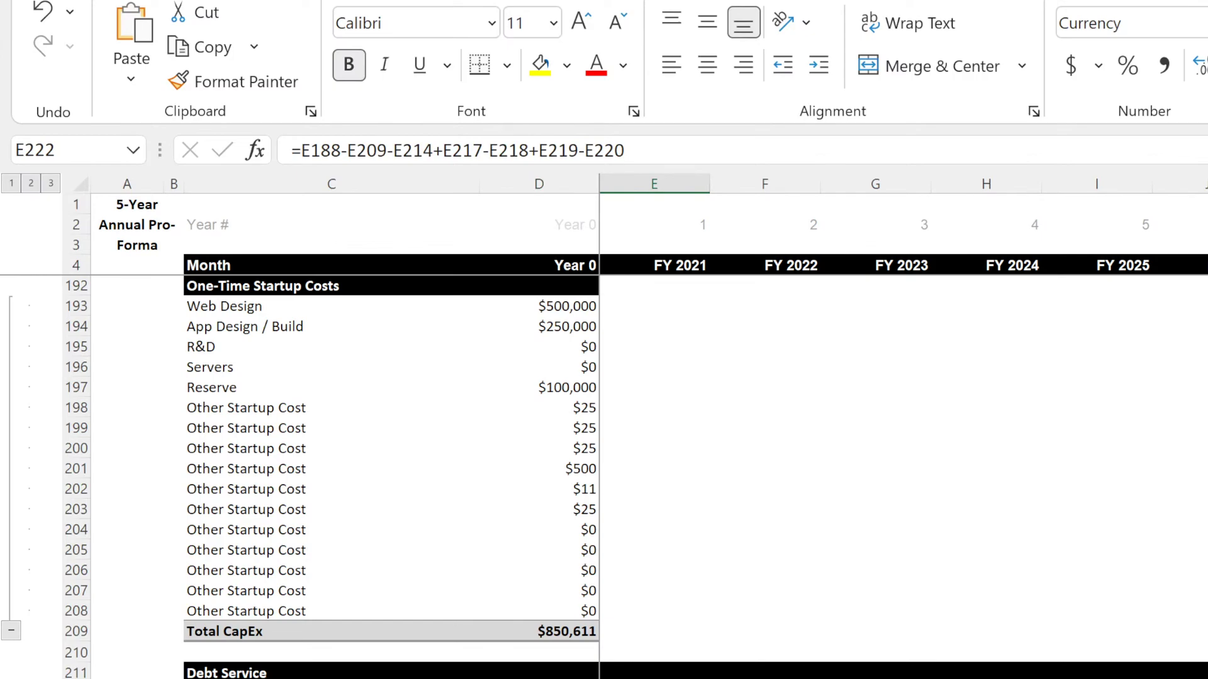
key(ctrl+shift+Right)
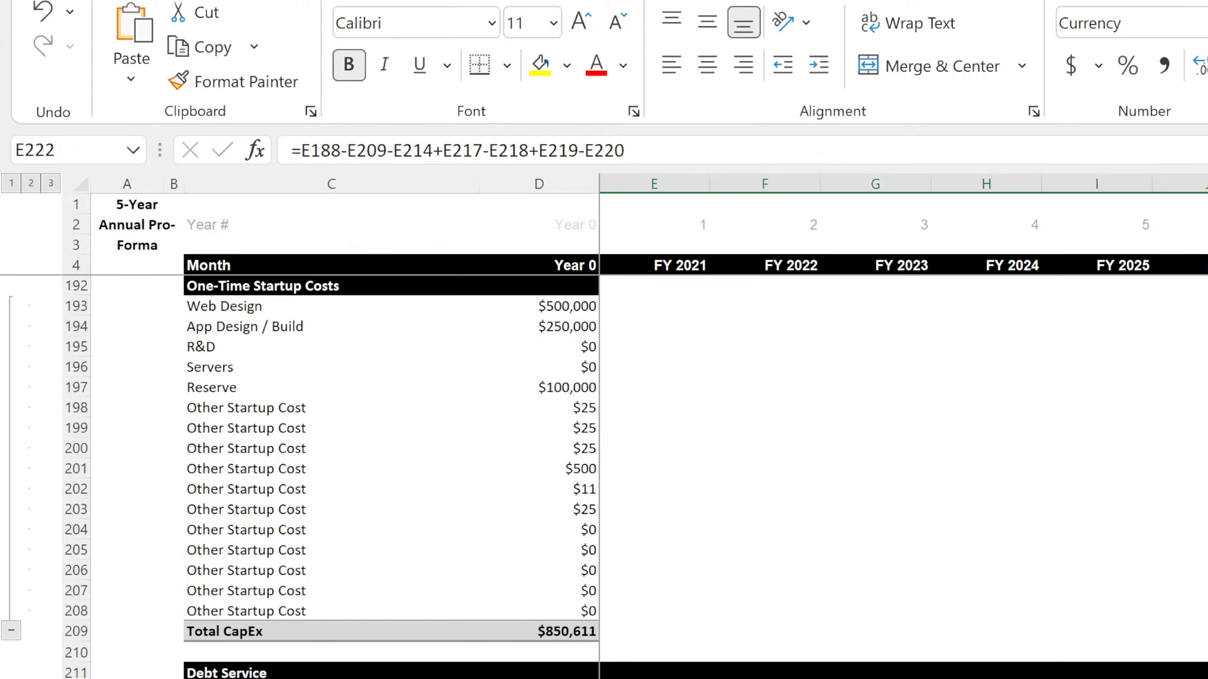